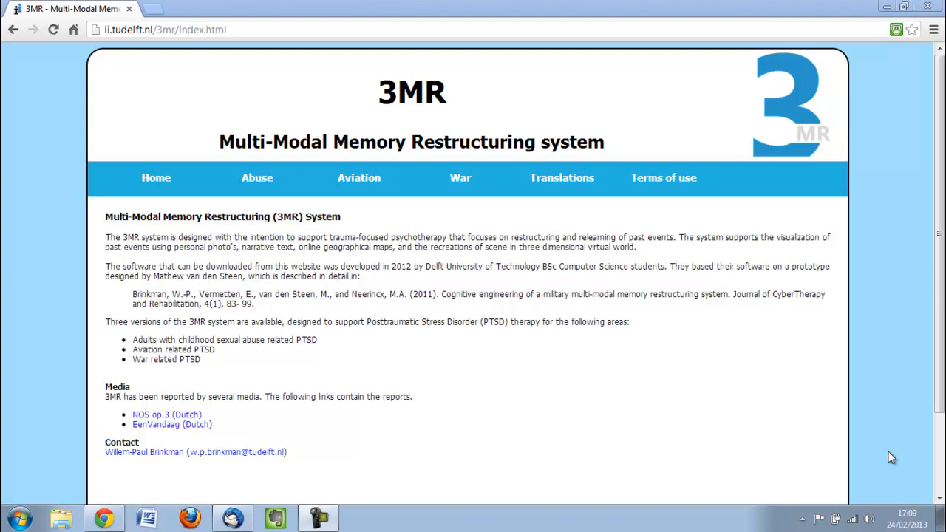
Download the War version of the 3MR application (605 Mb) and open the downloaded ZIP archive, dismissing the licence reminder
click(460, 179)
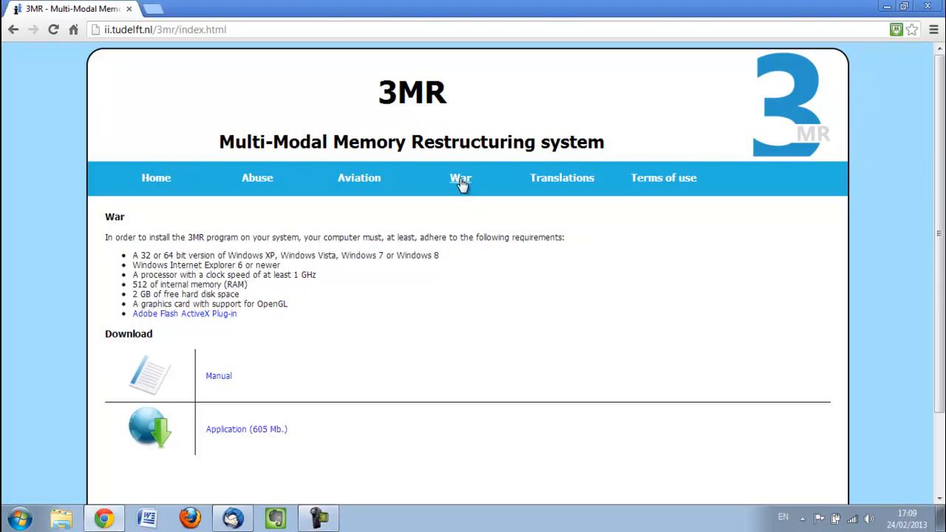
click(227, 435)
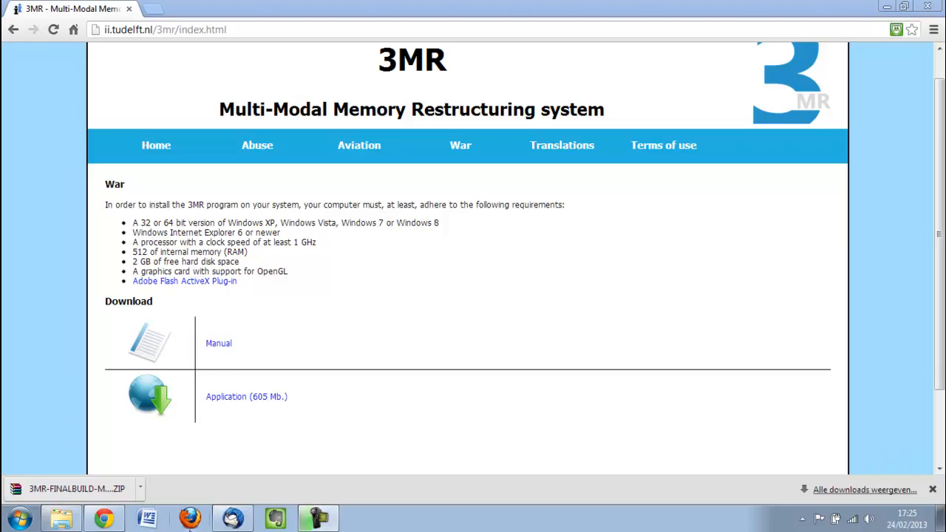
click(140, 489)
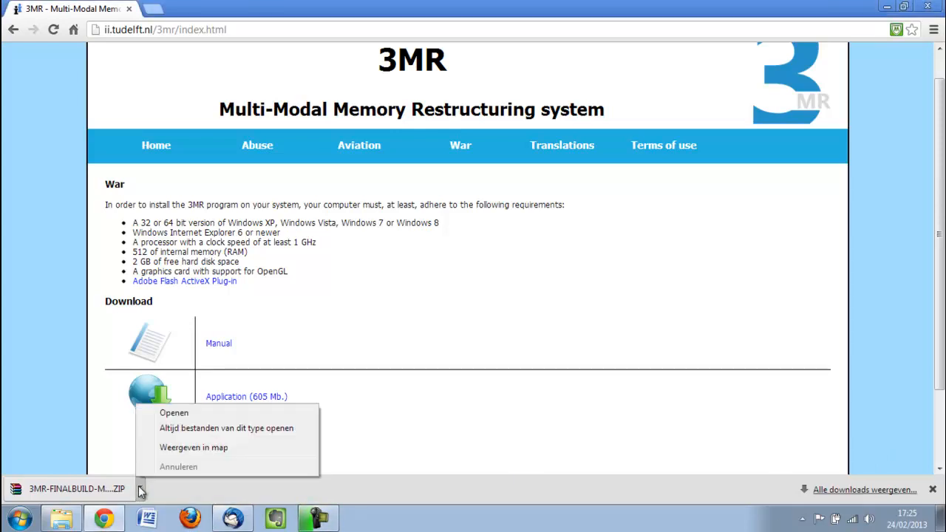
click(184, 413)
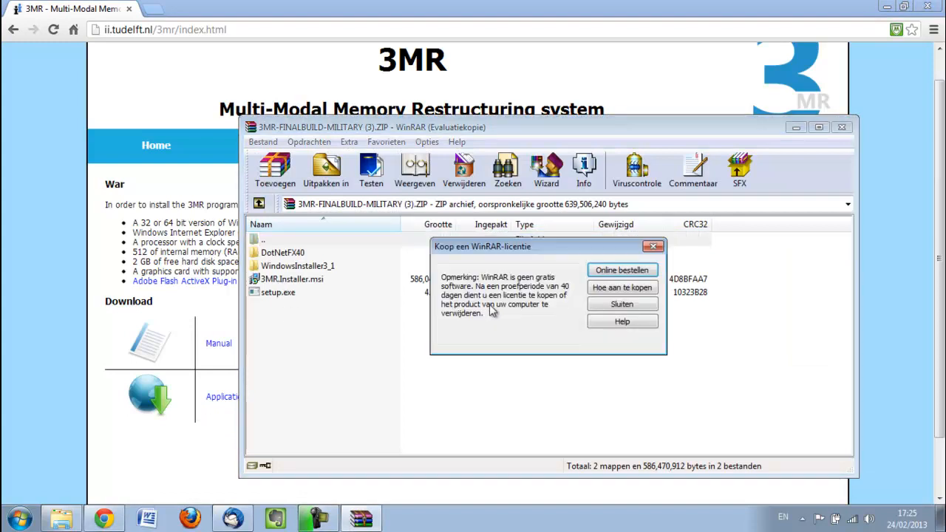
click(610, 307)
Extract the entire contents of the archive to C:\Temp and close the archive window
shift+click(279, 292)
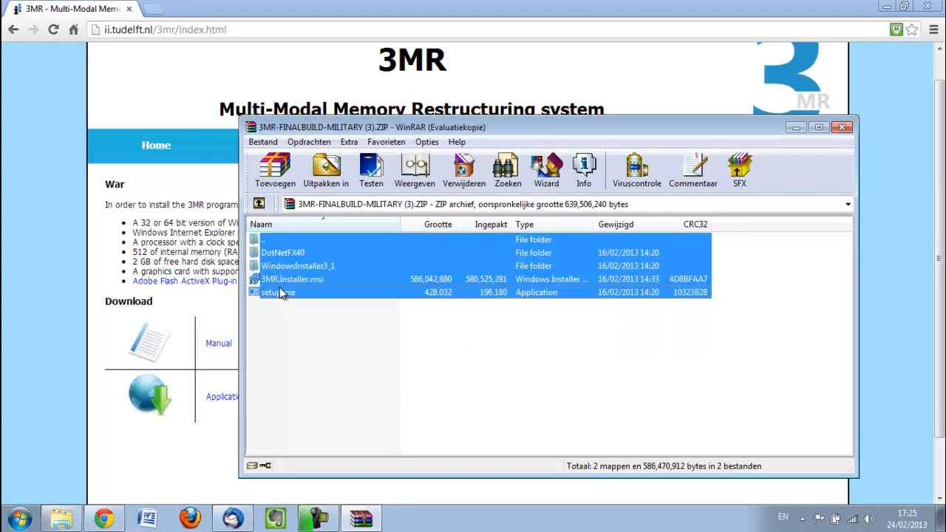
click(341, 181)
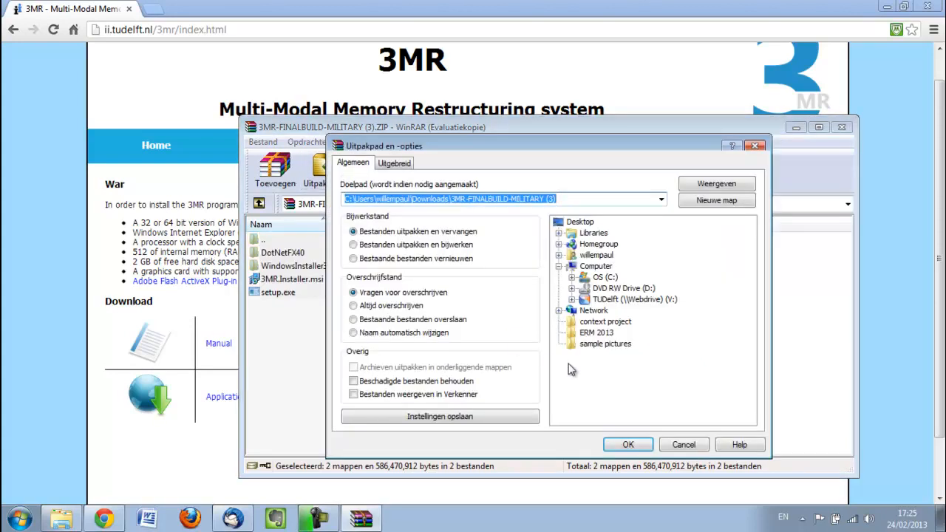
click(571, 278)
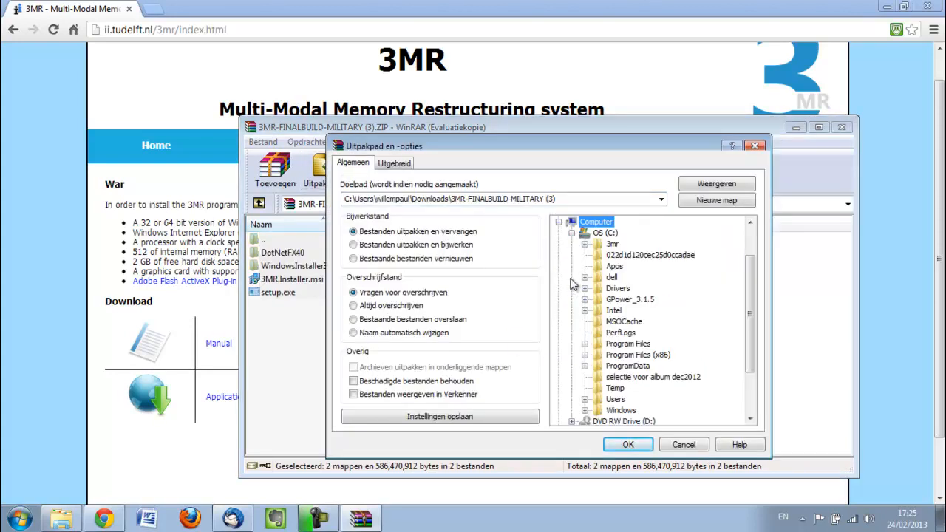
click(615, 388)
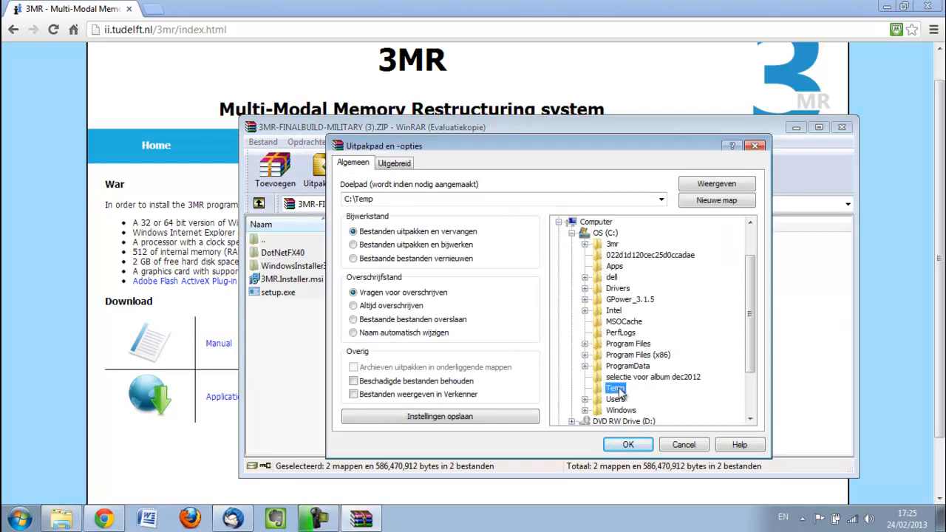
click(628, 445)
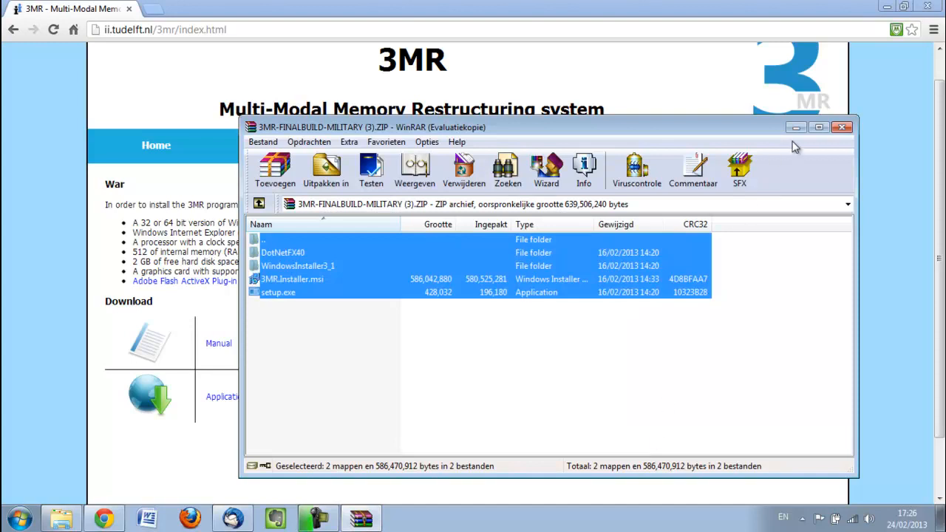
click(842, 128)
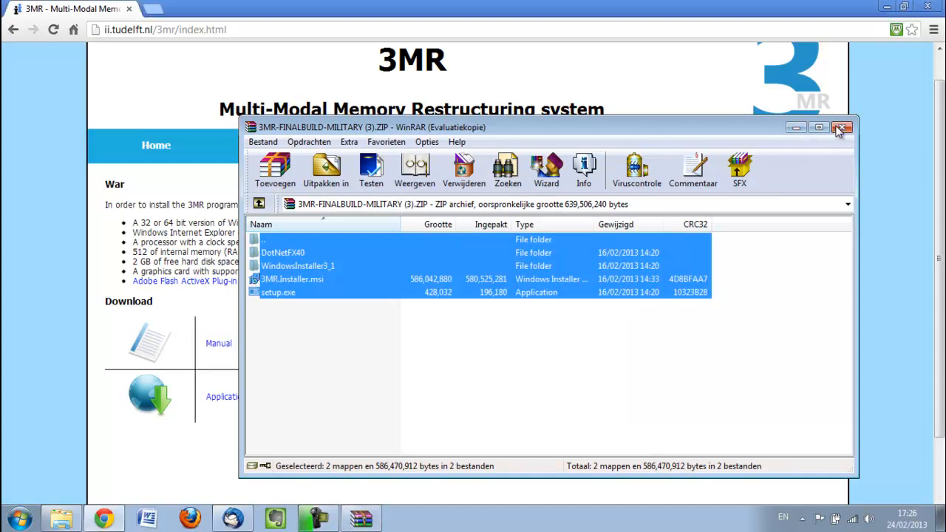
Minimize the browser and run the setup application from C:\Temp in Windows Explorer
click(889, 8)
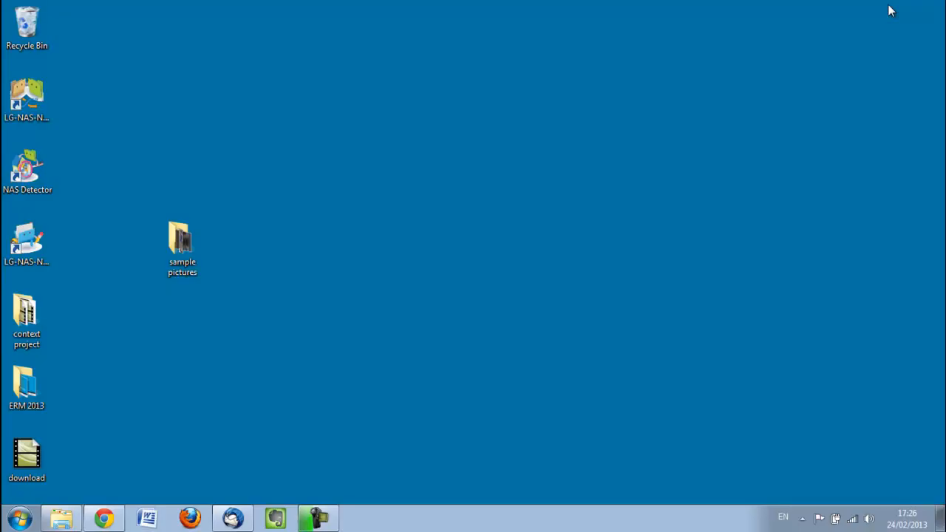
click(62, 521)
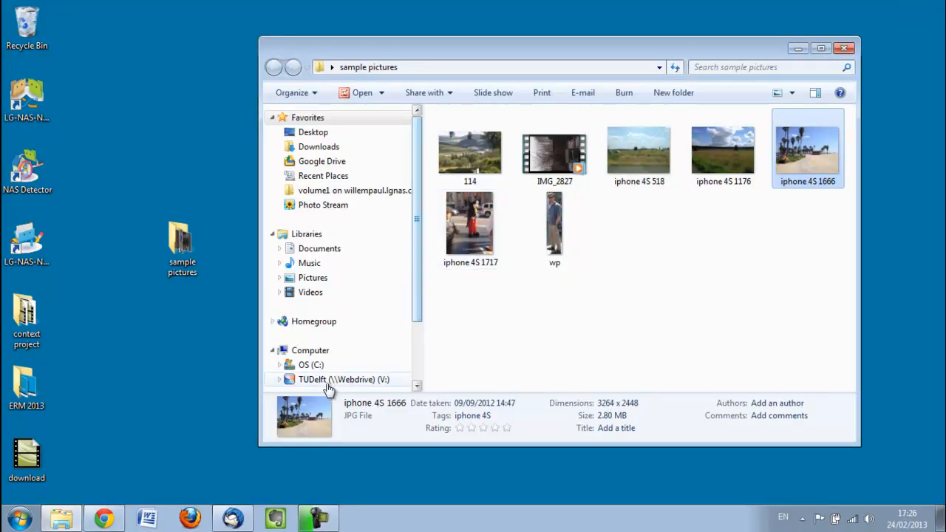
click(303, 366)
double_click(464, 310)
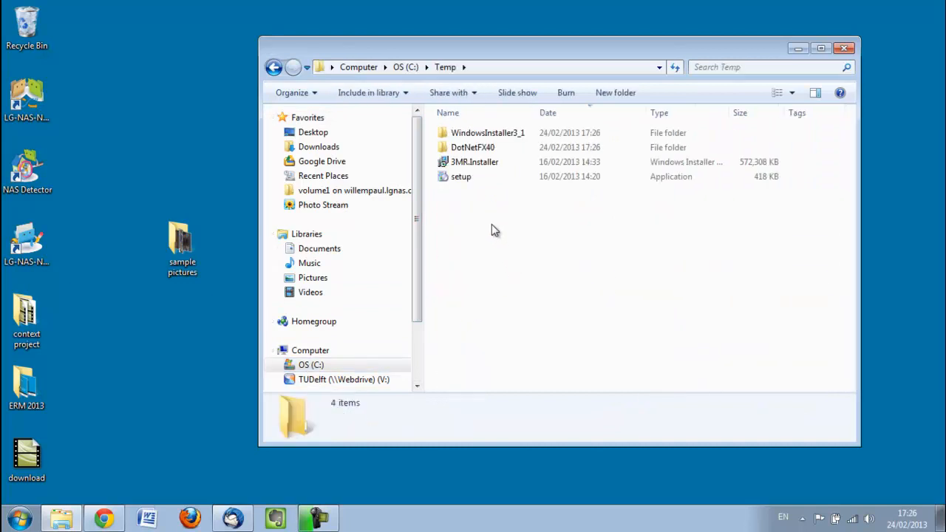
mouse_move(462, 180)
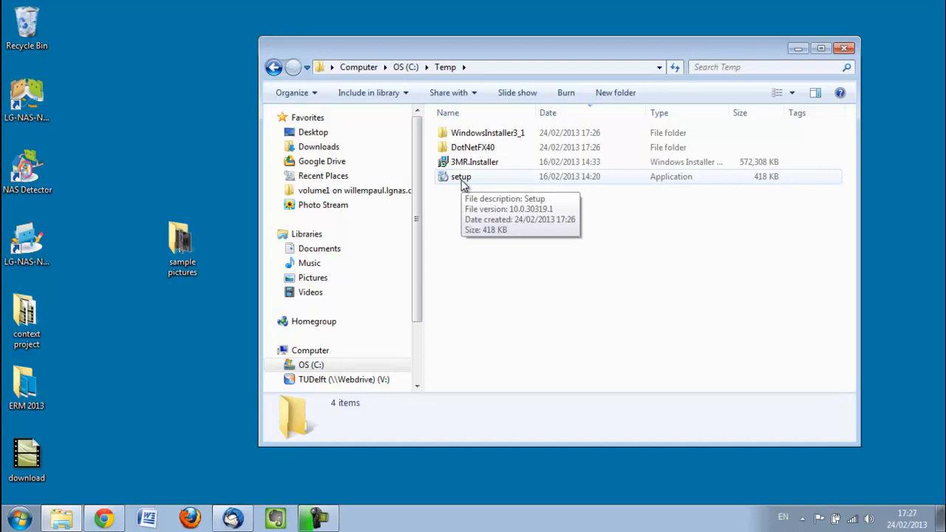
double_click(462, 178)
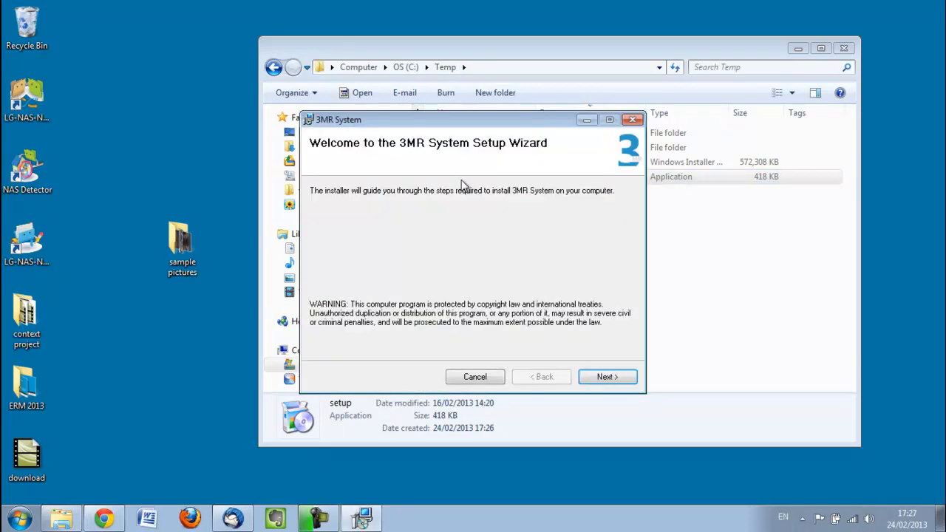
Install the 3MR System in the default TU Delft folder for Just me, minimizing the Explorer window during installation
click(594, 377)
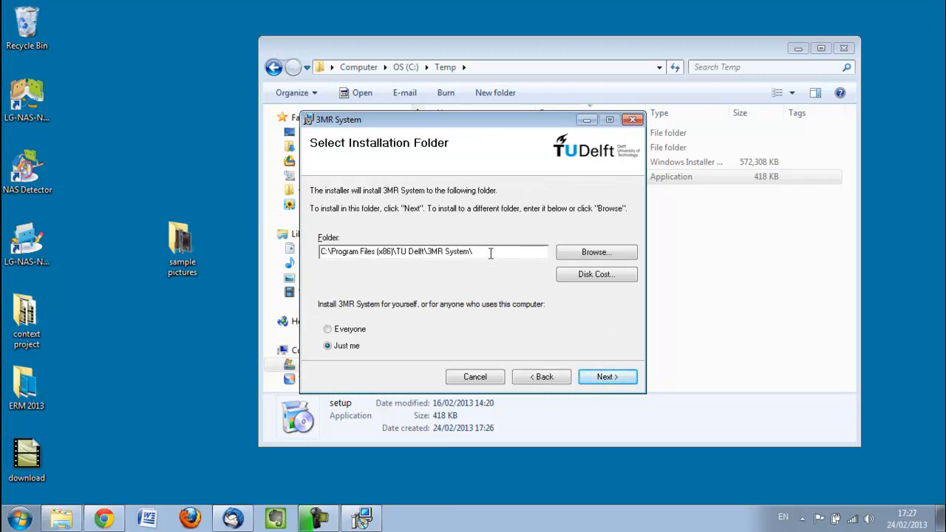
click(608, 378)
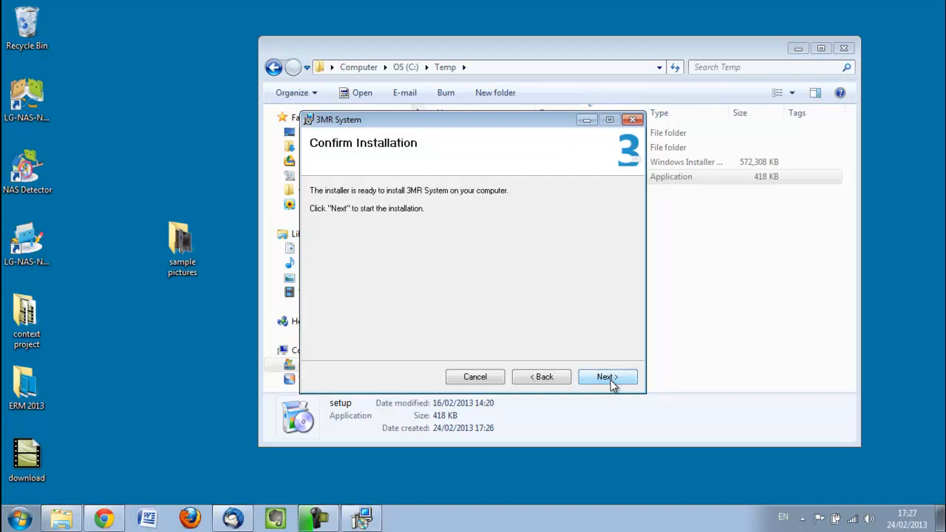
click(611, 379)
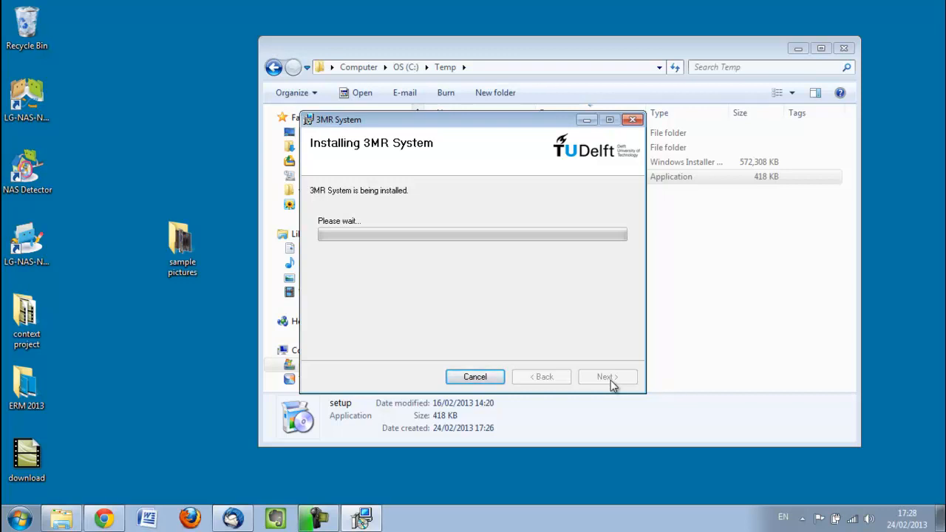
mouse_move(362, 522)
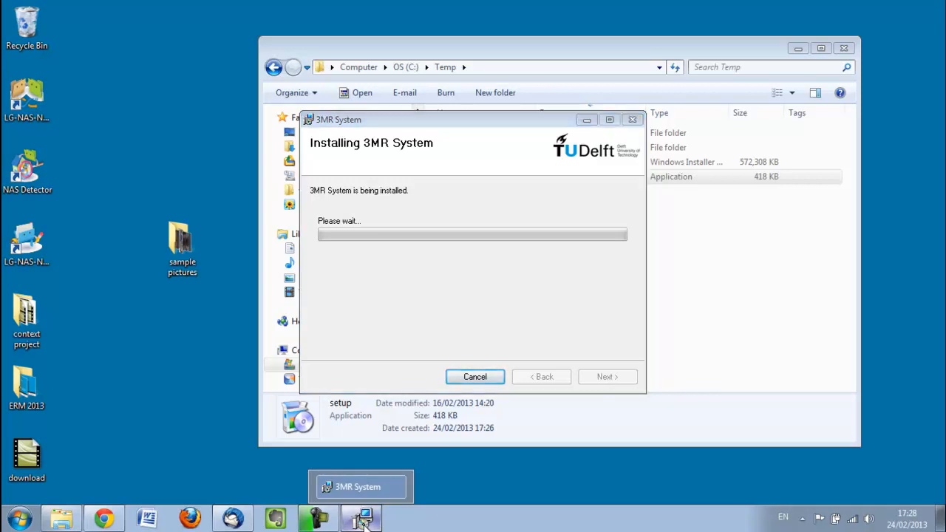
click(363, 522)
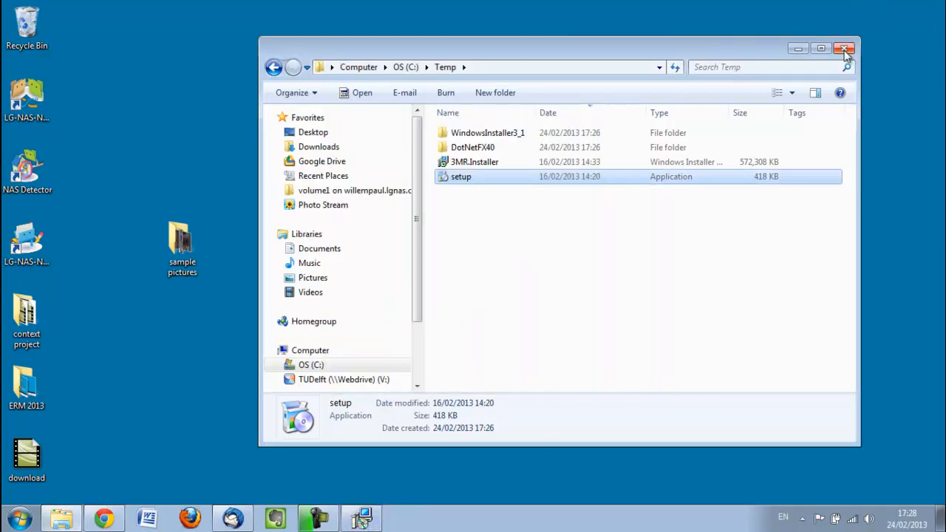
click(800, 48)
click(366, 518)
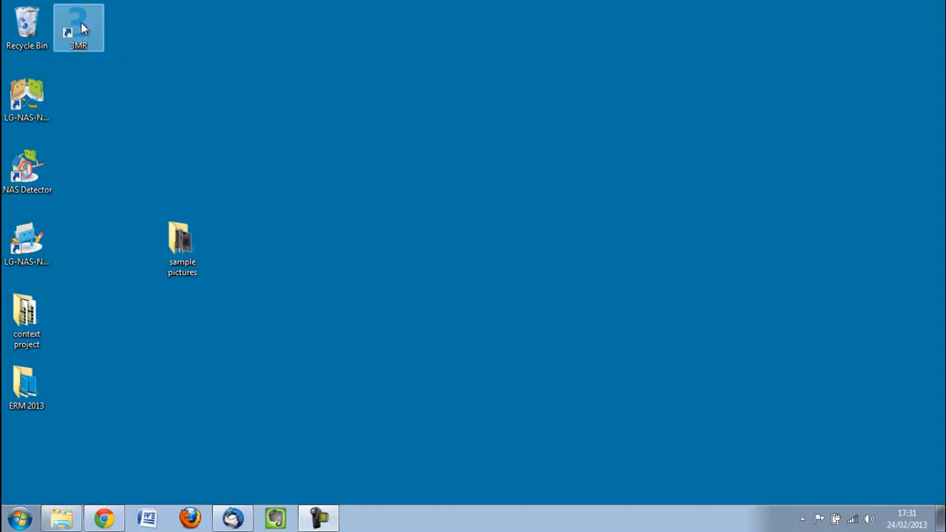
Launch 3MR from the 3MR folder in the list of all installed programs
click(19, 517)
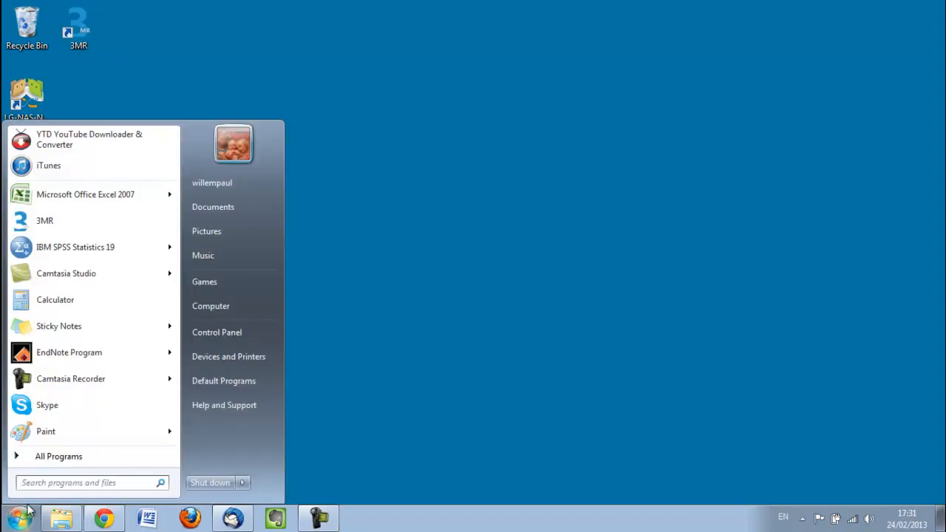
click(59, 458)
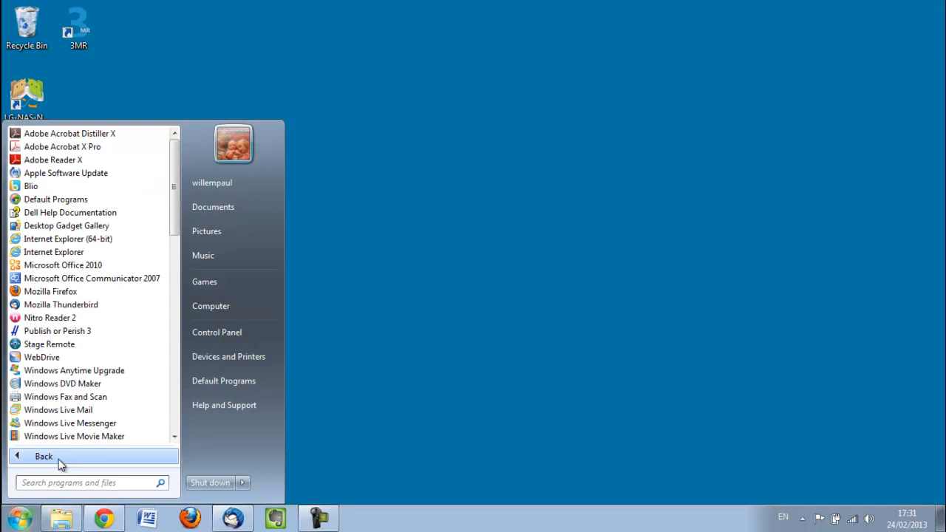
drag(175, 205, 174, 294)
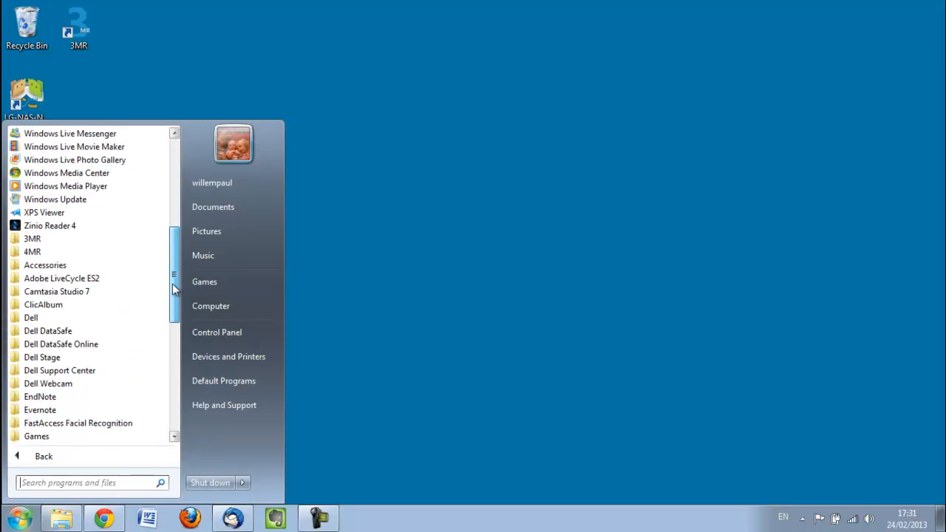
click(65, 243)
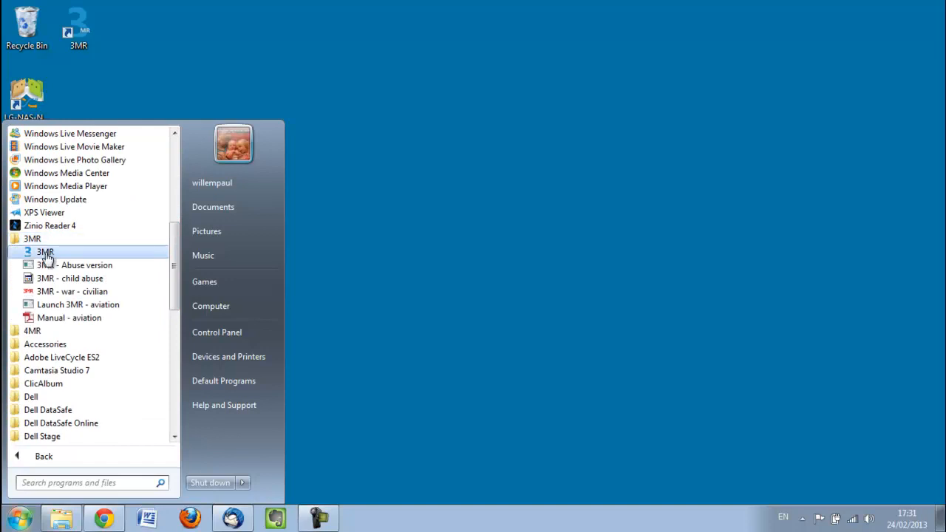
click(45, 253)
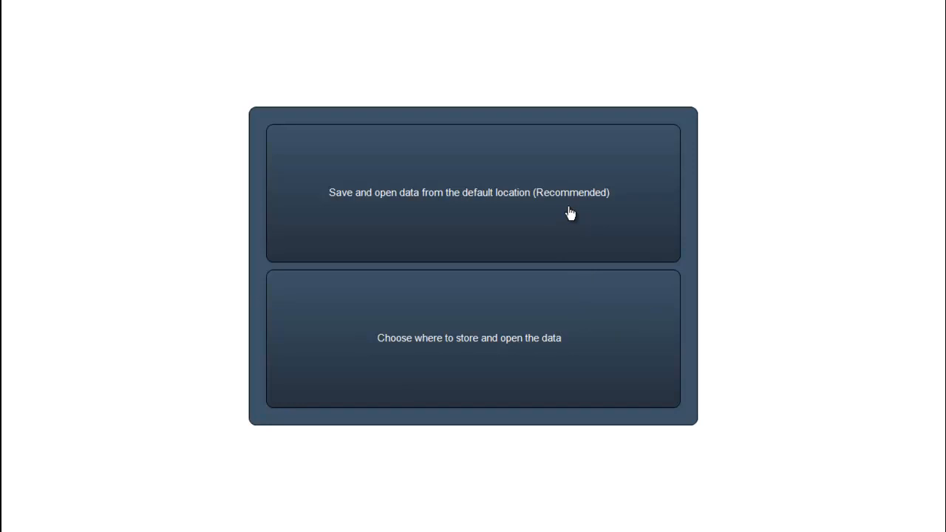
Choose a custom data location and create a new desktop folder named "3mr example" for it
click(561, 347)
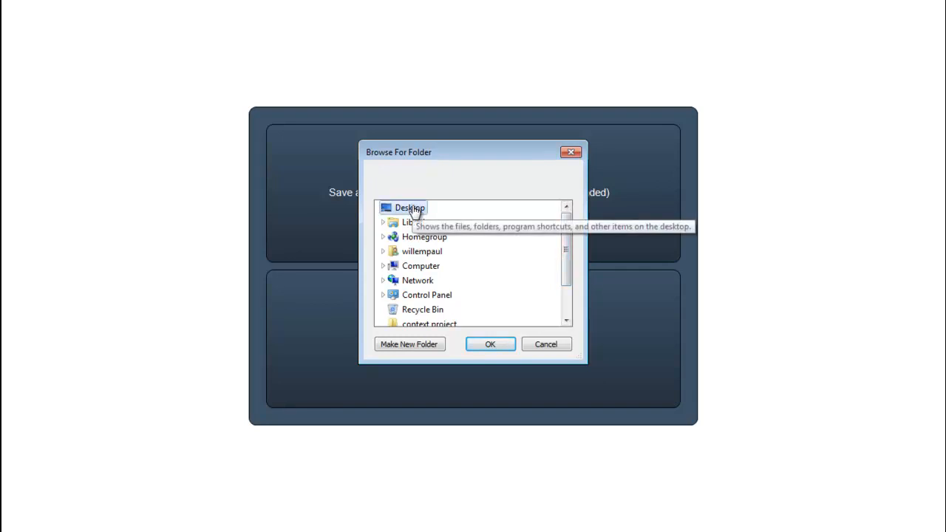
click(427, 344)
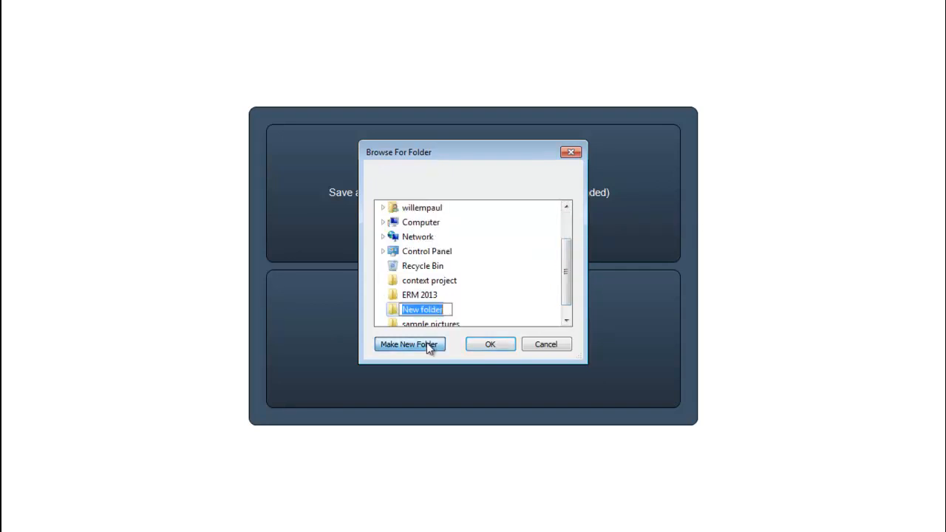
text(3mr example)
click(495, 346)
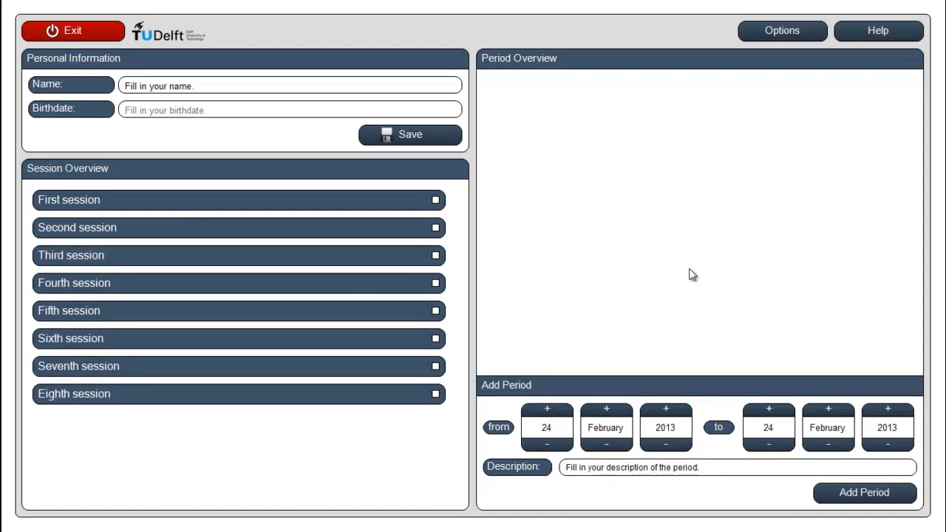
Review the available interface languages in the program options, keep English, and close the options without saving
click(782, 33)
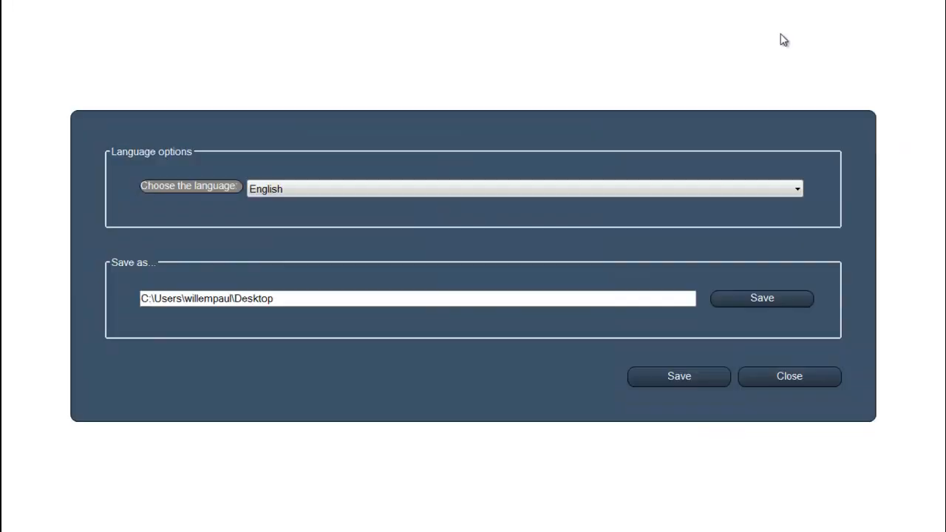
click(797, 191)
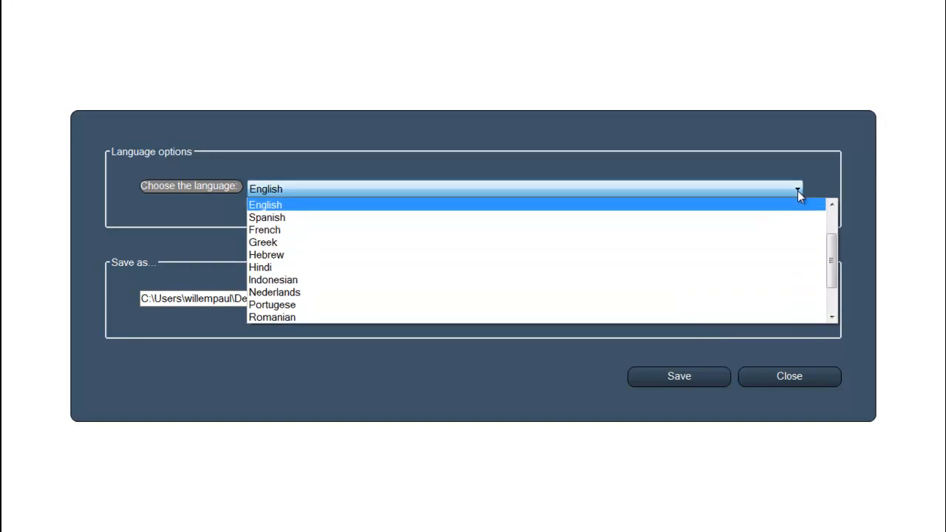
drag(833, 256, 833, 231)
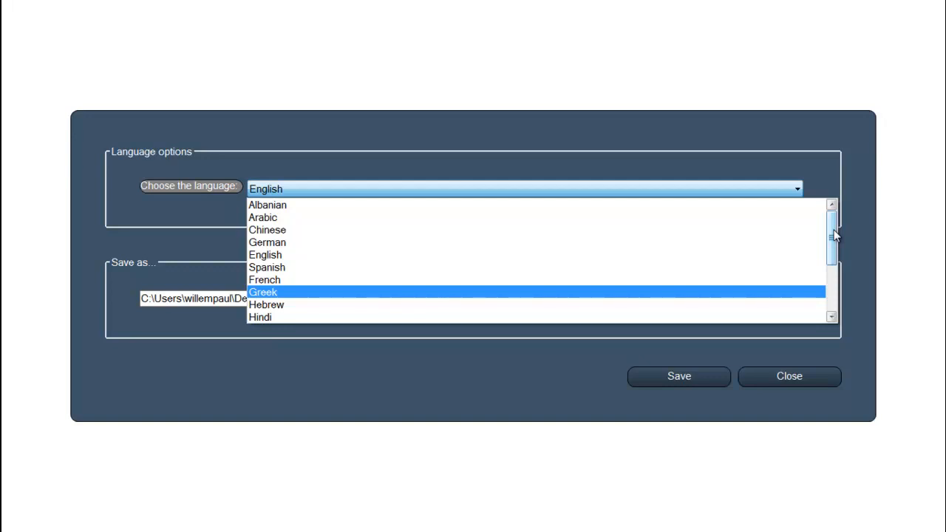
click(311, 256)
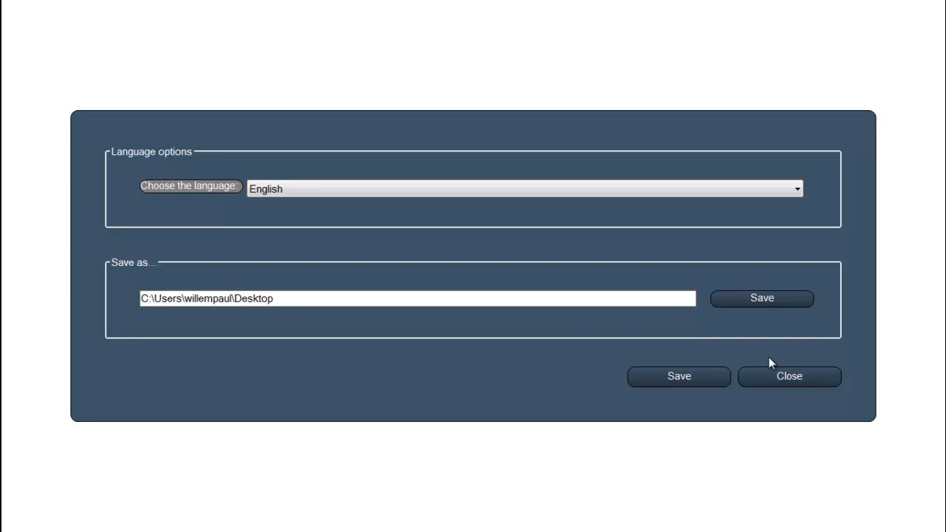
click(785, 378)
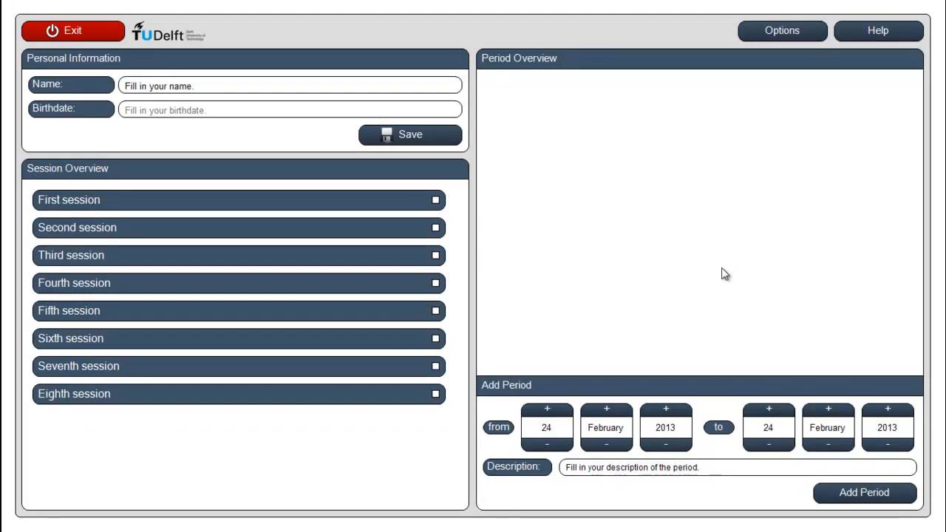
Replace the placeholder in the personal information's name field with the person's full name
click(171, 86)
drag(171, 87, 209, 83)
drag(122, 82, 212, 93)
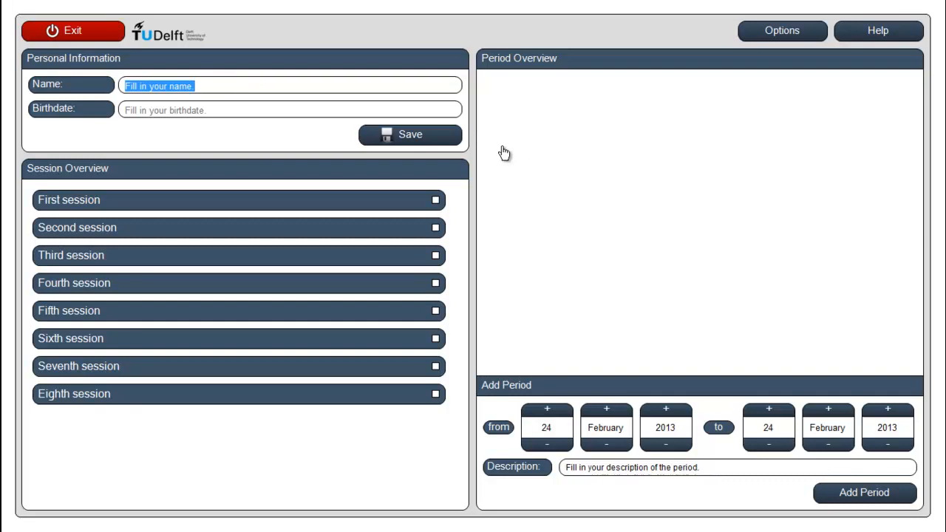
text(Willem-Paul Brinkman)
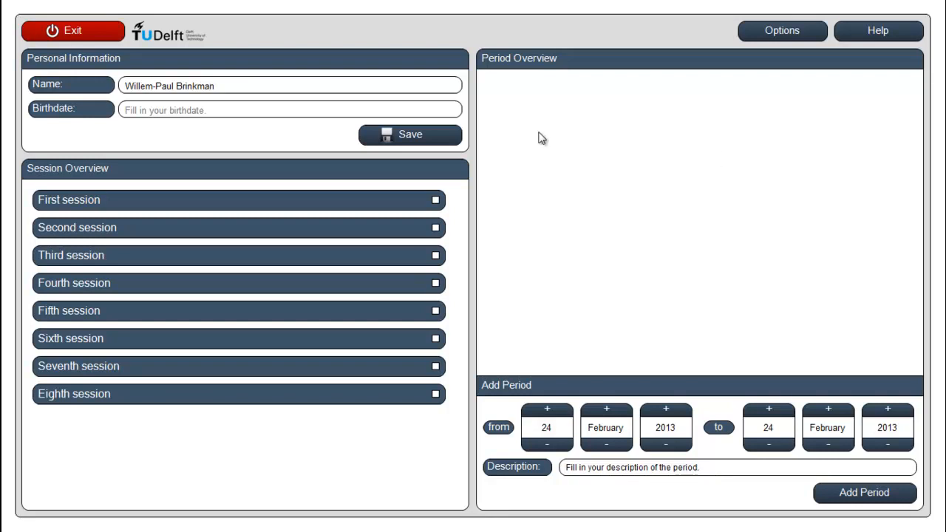
Set the day, month and year of the birthdate, save it, and dismiss the confirmation
click(140, 111)
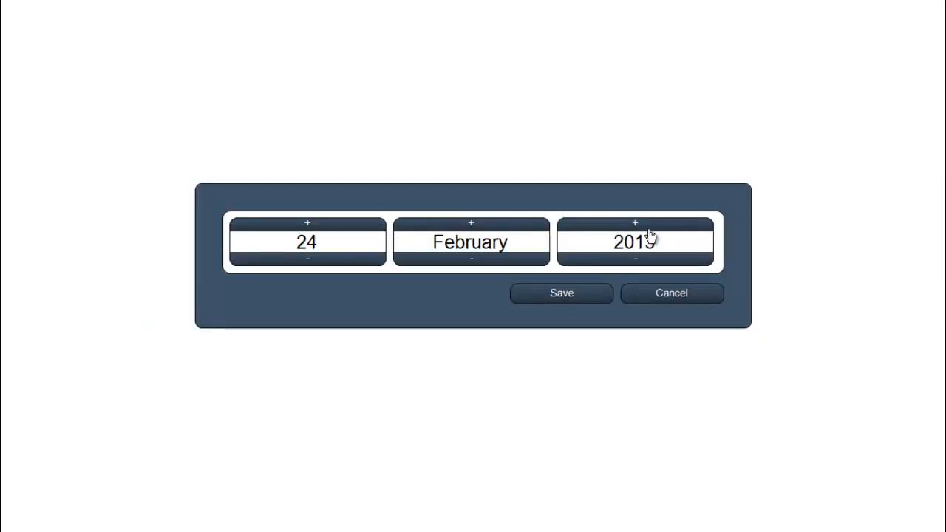
drag(654, 263, 656, 266)
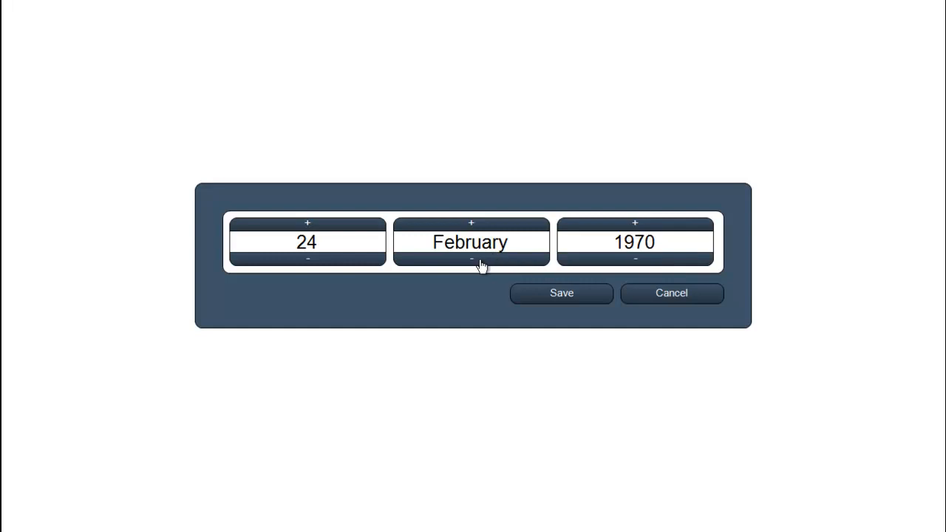
drag(332, 228, 334, 228)
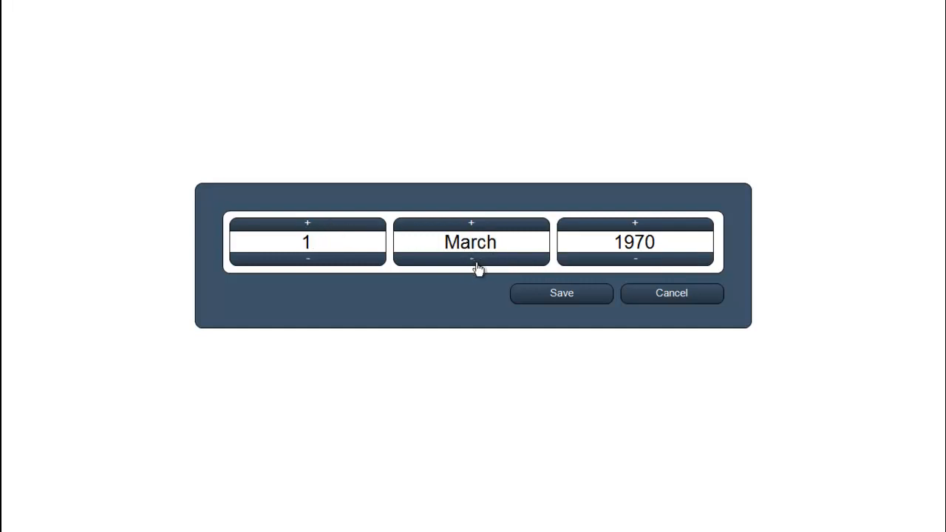
click(485, 231)
drag(485, 232, 486, 231)
click(344, 262)
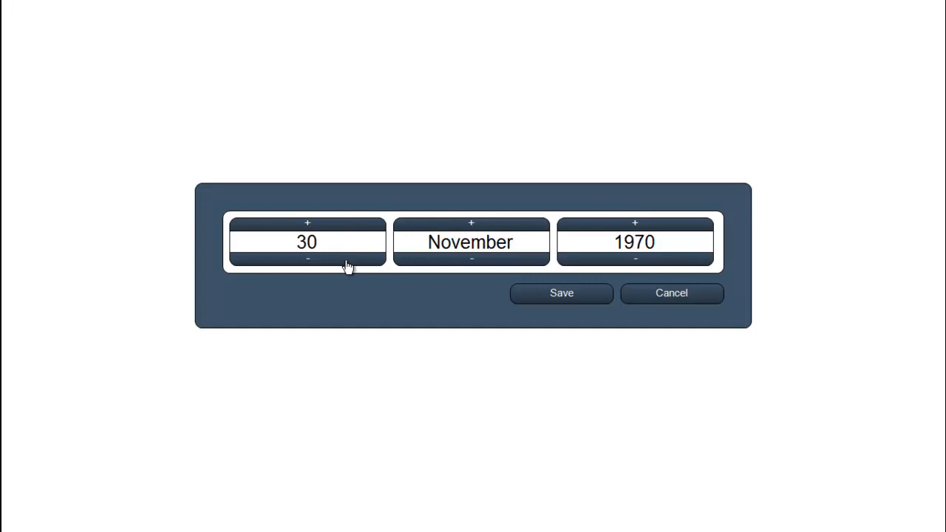
click(484, 231)
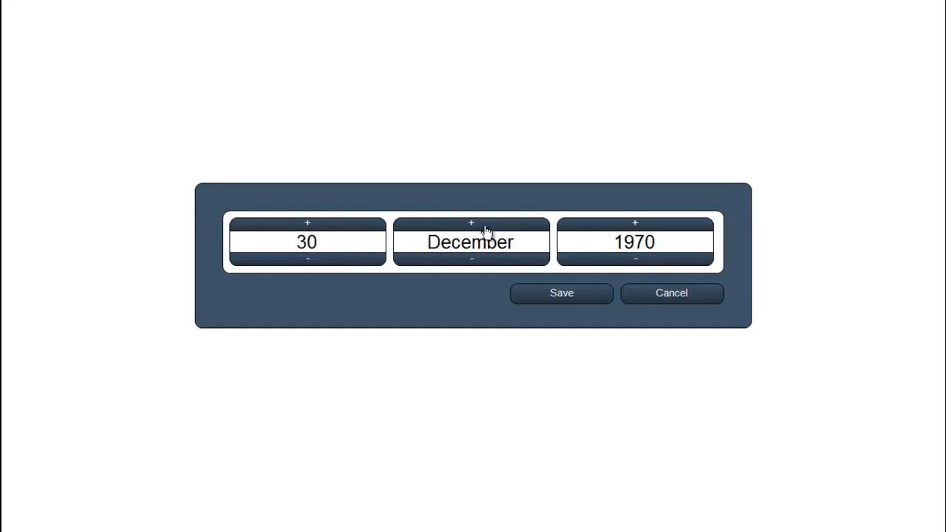
click(557, 294)
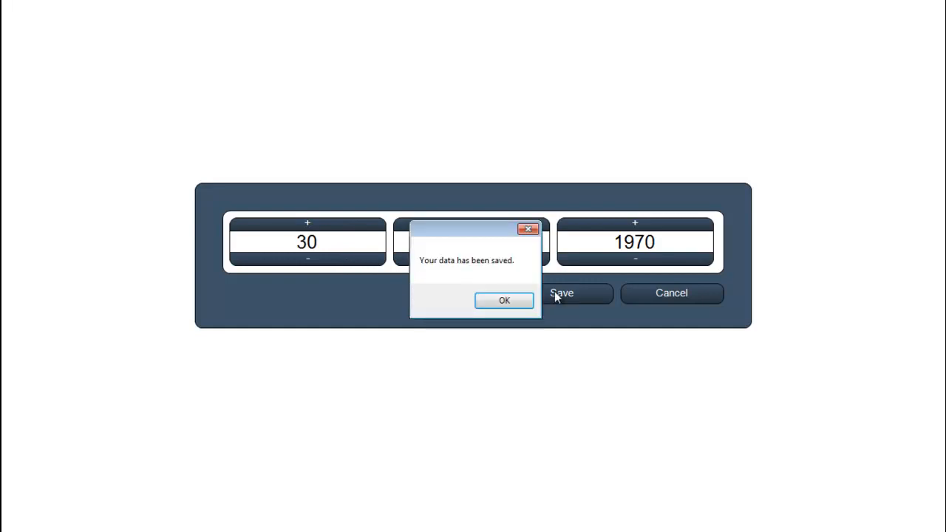
click(503, 301)
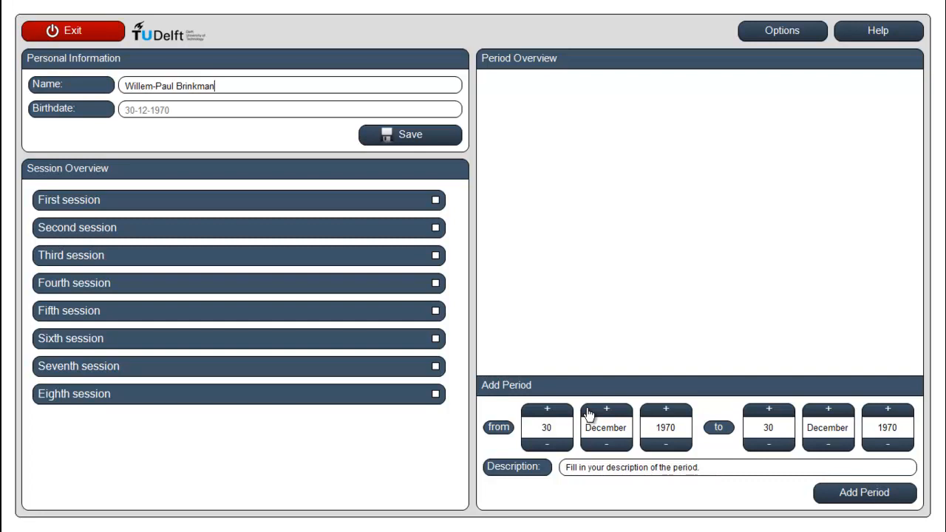
Set the new period's start date to 5 January 1994 and its end year to 1999
click(587, 465)
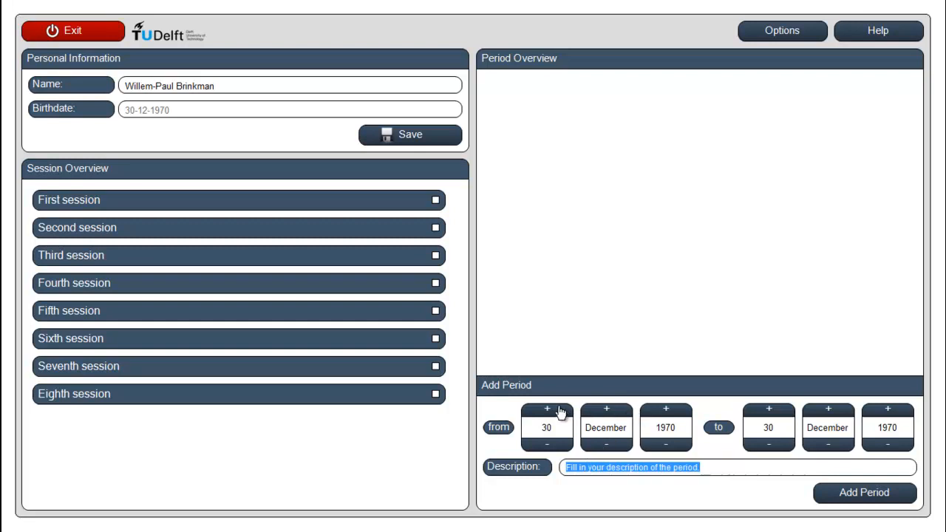
click(556, 412)
click(557, 412)
click(557, 412)
click(682, 410)
click(682, 411)
click(682, 411)
click(682, 411)
click(683, 411)
click(682, 411)
click(683, 411)
click(682, 411)
click(682, 411)
click(682, 411)
click(682, 411)
click(682, 411)
click(682, 410)
click(682, 411)
click(682, 413)
click(682, 413)
click(890, 411)
click(891, 412)
click(891, 412)
click(889, 411)
click(890, 411)
click(890, 411)
click(889, 411)
click(889, 411)
click(890, 411)
click(890, 411)
click(890, 411)
click(890, 410)
click(890, 411)
click(890, 411)
click(890, 411)
Enter "studying" as the period's description and add the period to the overview
text(studying)
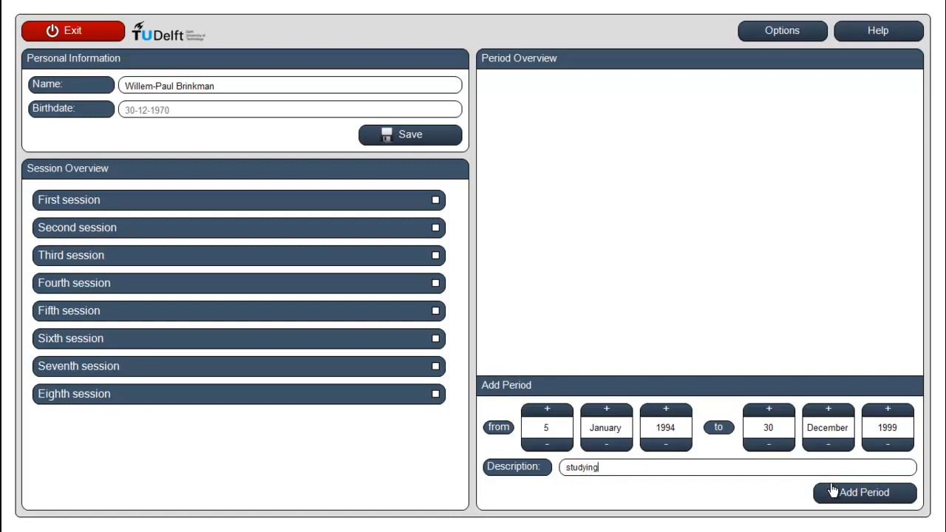
click(860, 497)
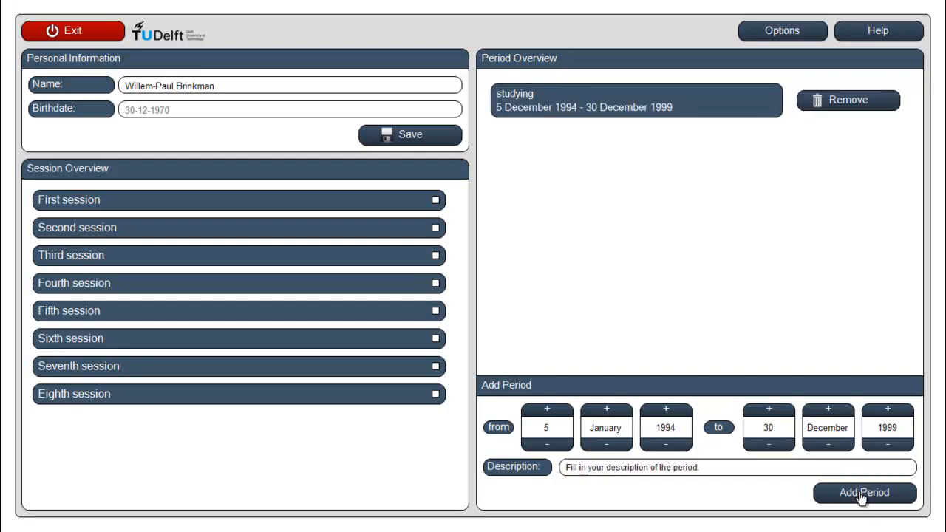
Add a second period described as "working", with start year 1997 and end year 2001
click(698, 467)
click(666, 408)
click(666, 408)
click(666, 409)
click(888, 413)
click(888, 413)
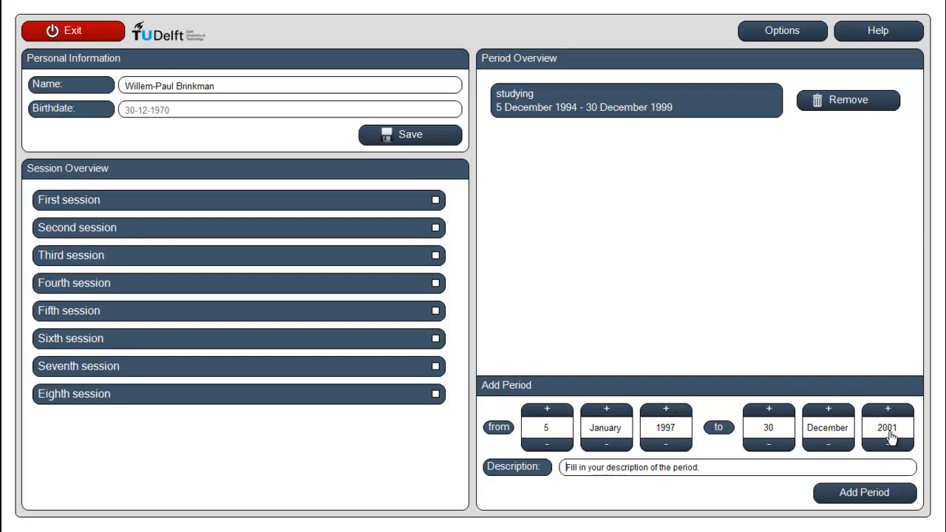
triple_click(726, 468)
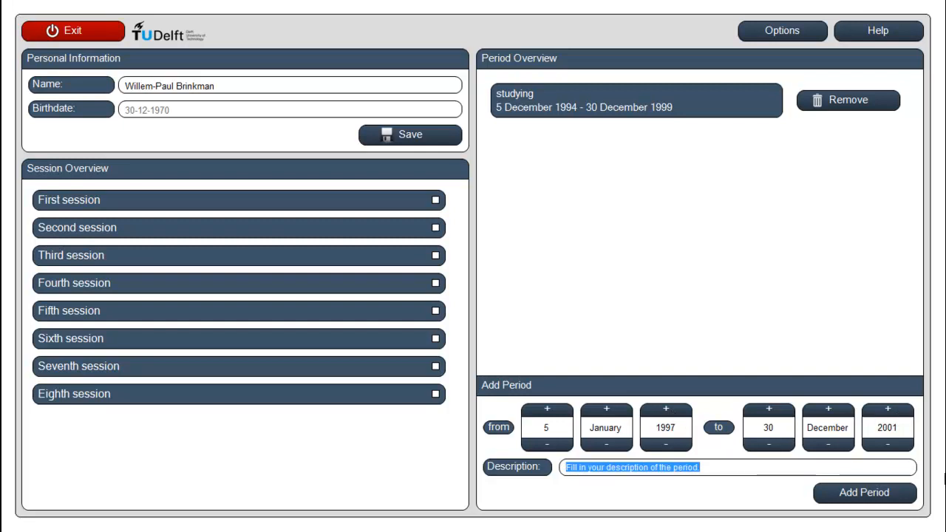
text(working)
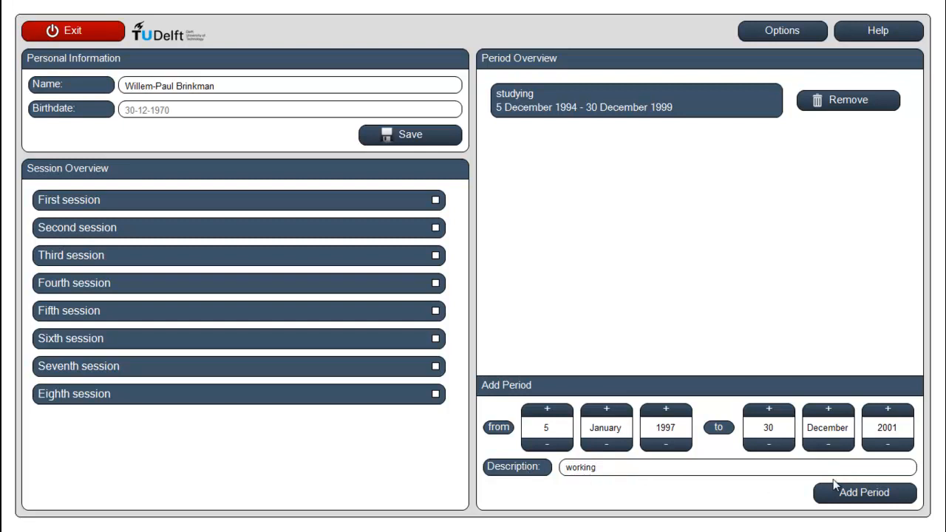
click(850, 501)
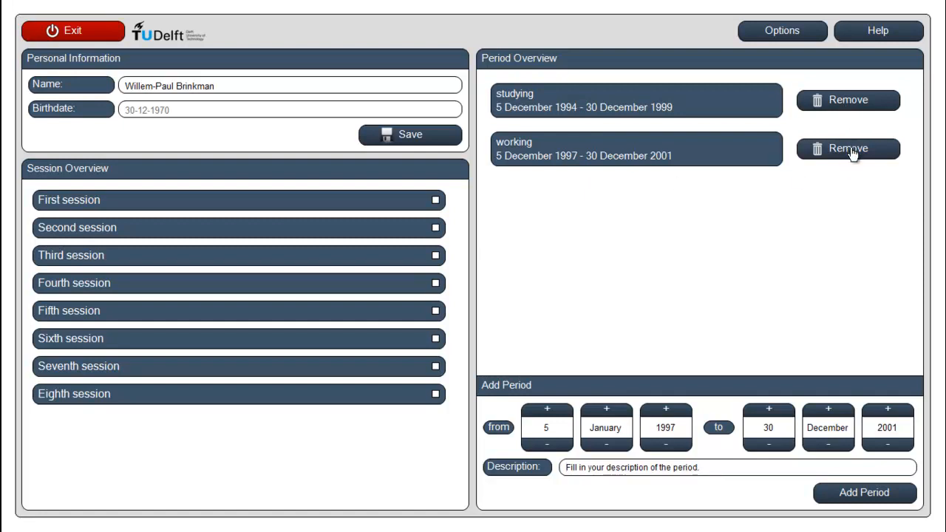
Look through the help manual from its table of contents to the instructions on adding a website or map, and close it
click(897, 34)
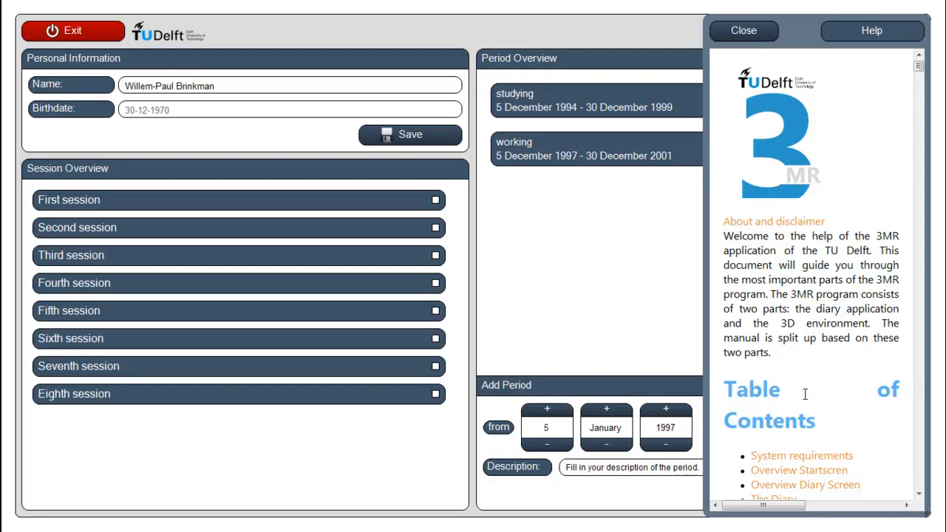
click(920, 497)
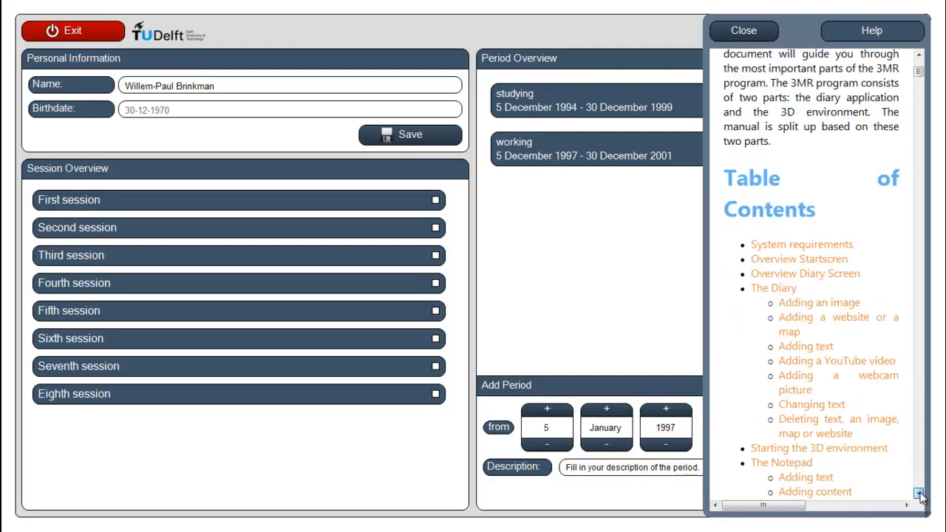
drag(920, 497, 920, 497)
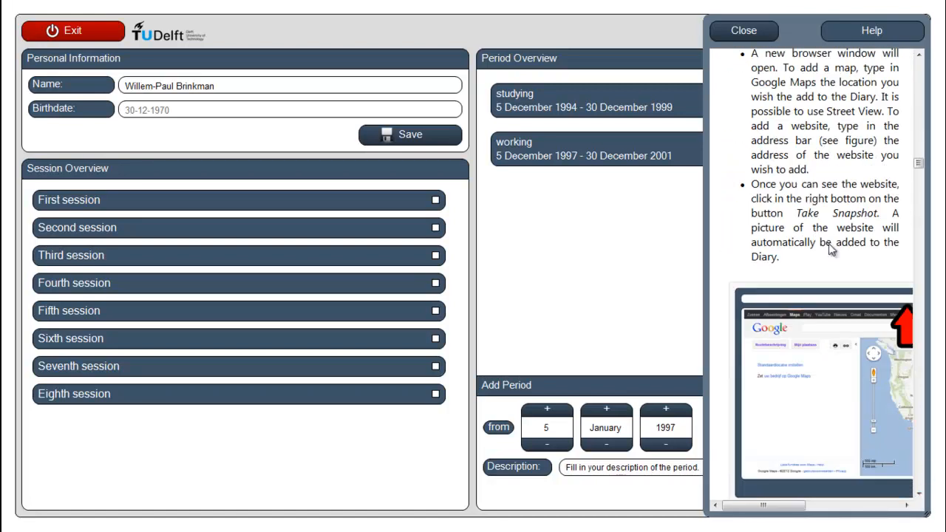
click(746, 33)
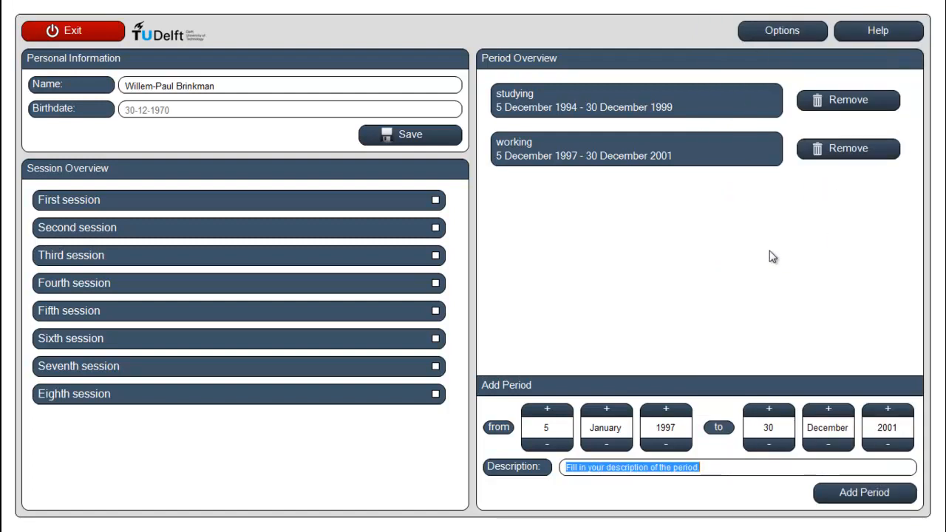
Open the diary of the studying period and step its date one day forward and back to 5 January 1994
click(614, 107)
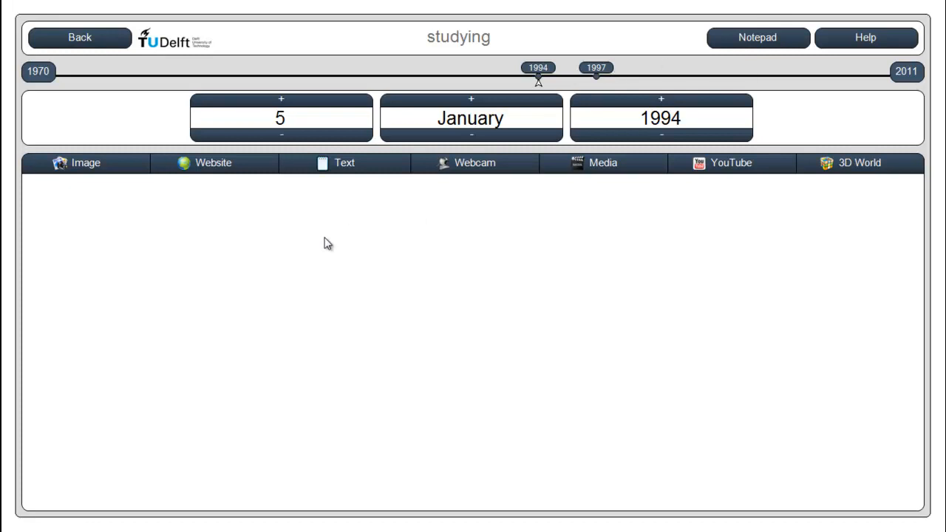
click(301, 107)
click(298, 138)
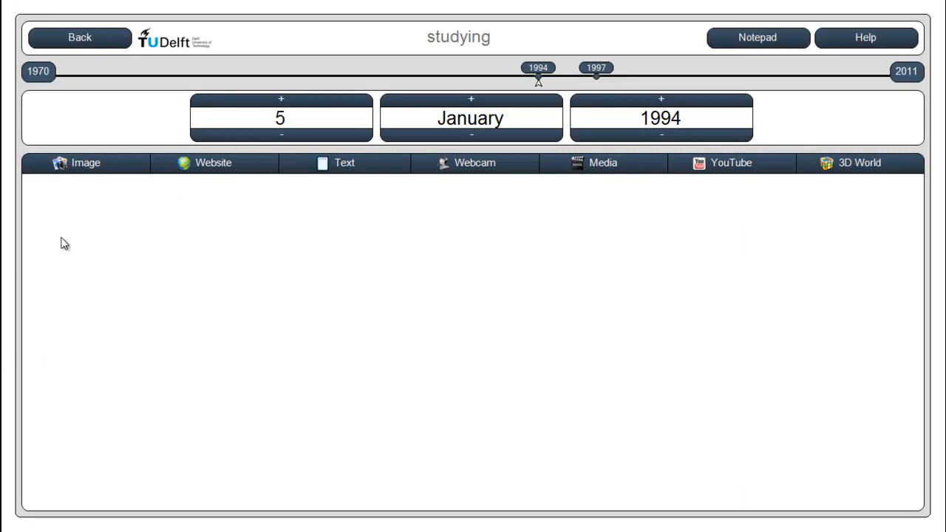
Add the image "iphone 4S 1666" from the desktop folder "sample pictures" to the diary page
click(89, 169)
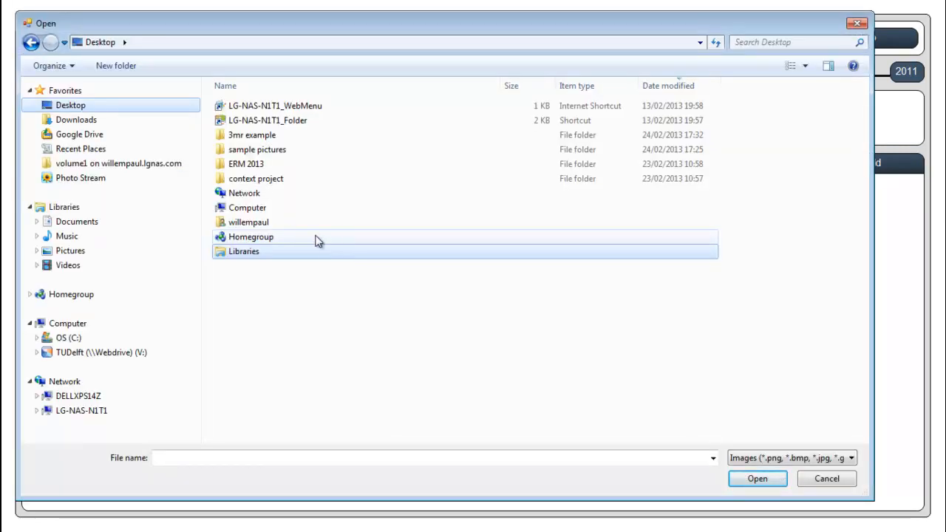
click(268, 151)
double_click(268, 152)
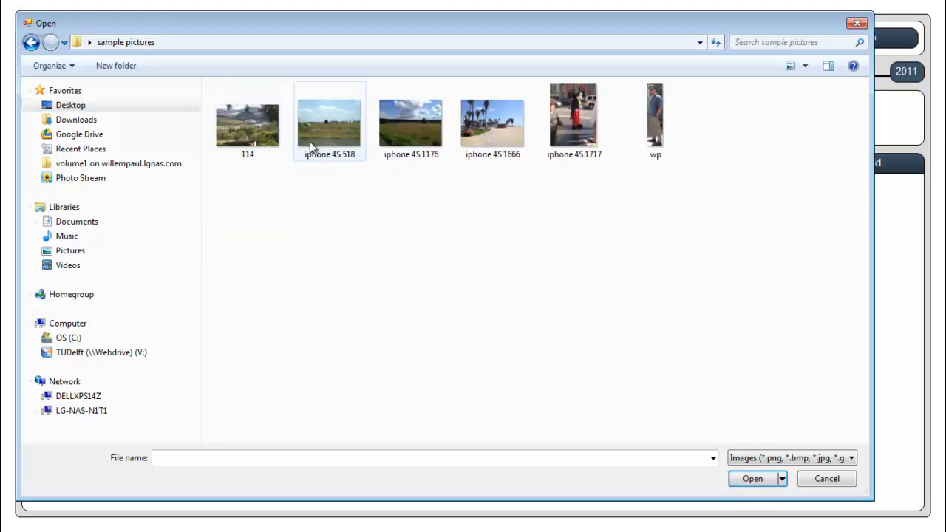
click(489, 130)
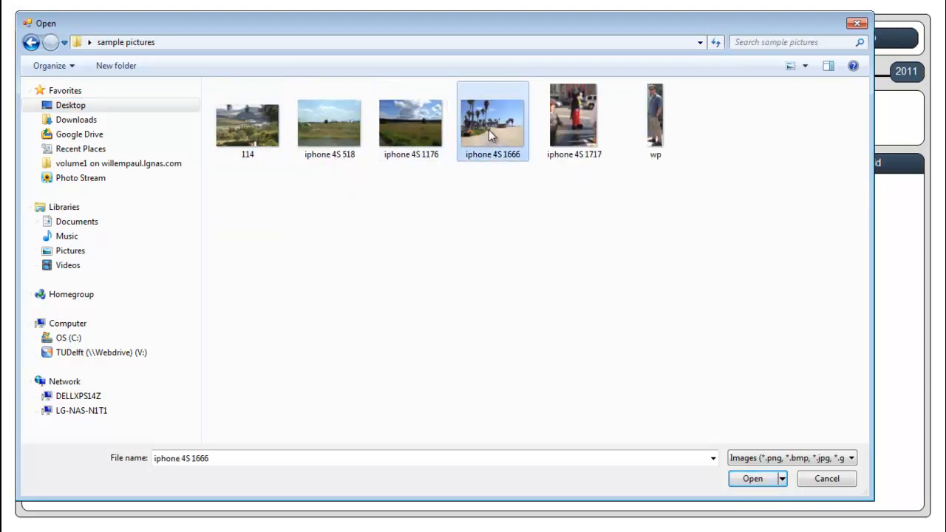
click(754, 481)
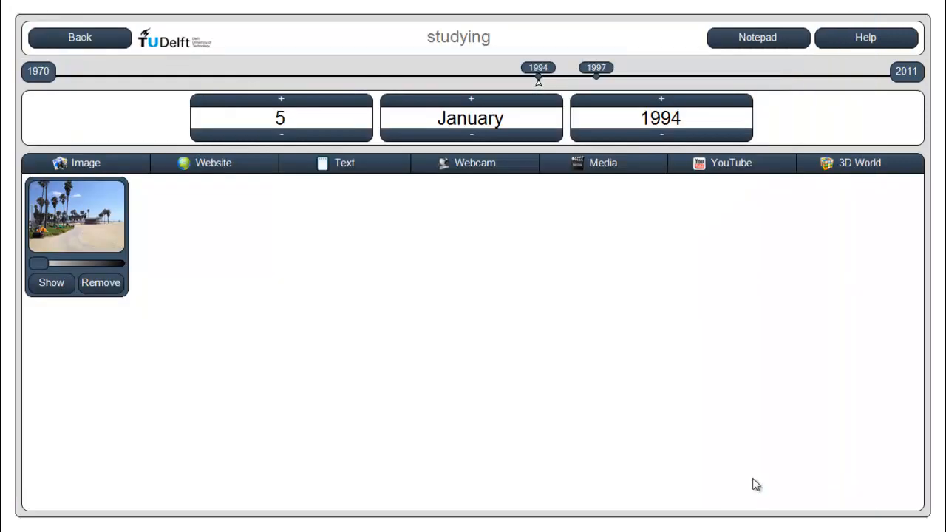
Move the beach picture toward the middle of the diary page and view it at full size
drag(93, 206, 363, 255)
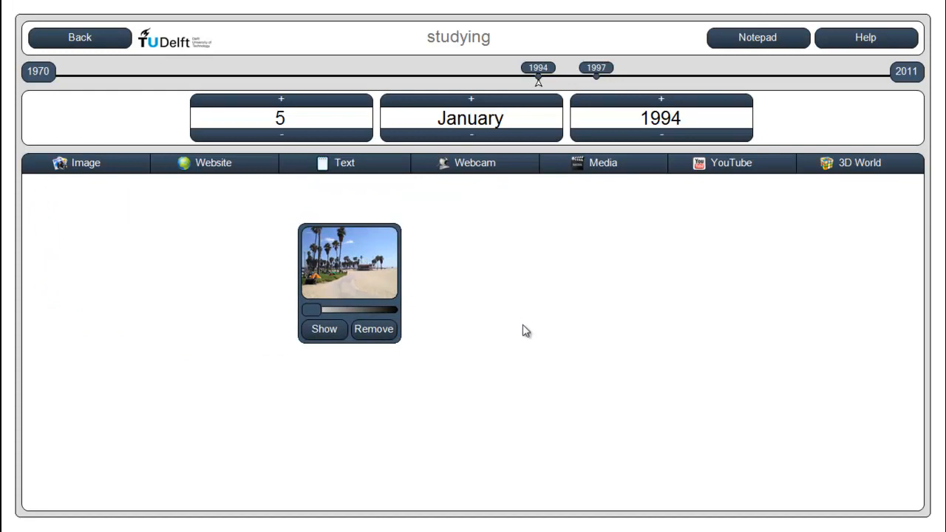
click(324, 330)
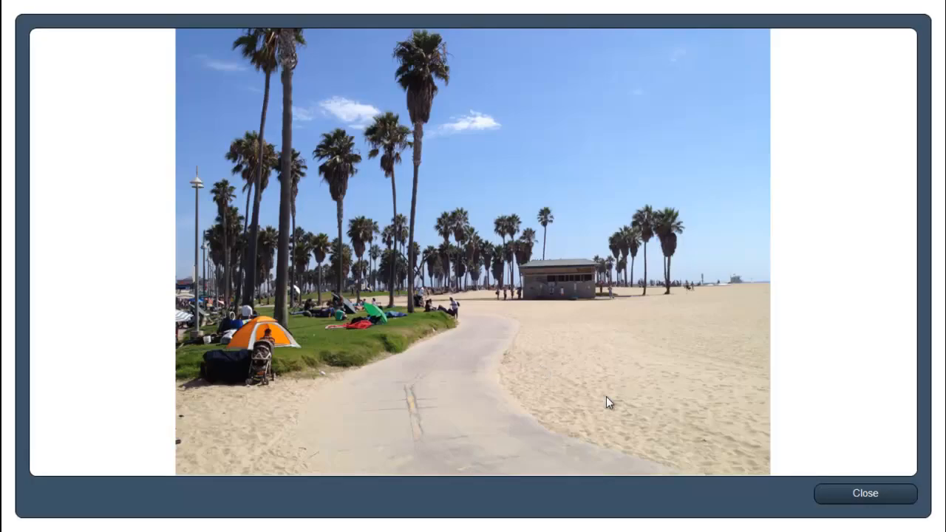
click(833, 494)
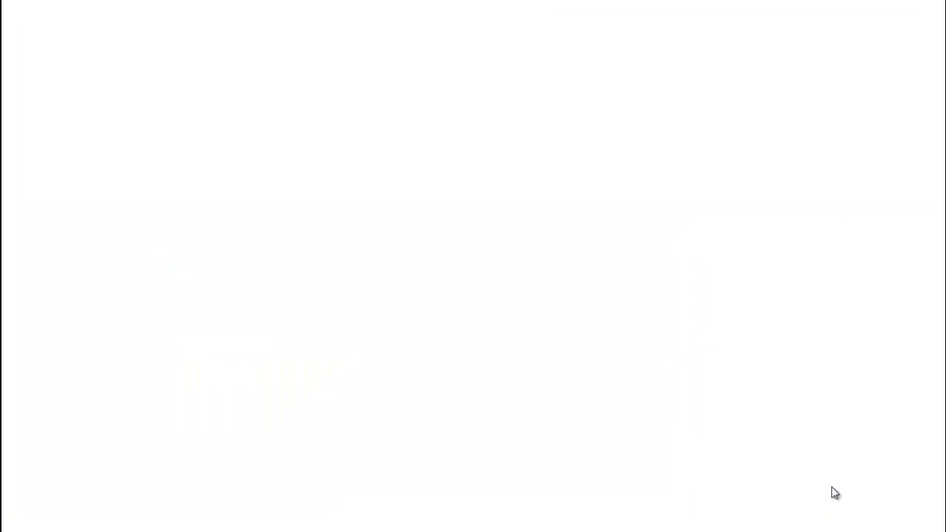
Darken the beach picture to full black, restore its full visibility, and reposition it on the right half of the diary page
drag(372, 266, 314, 256)
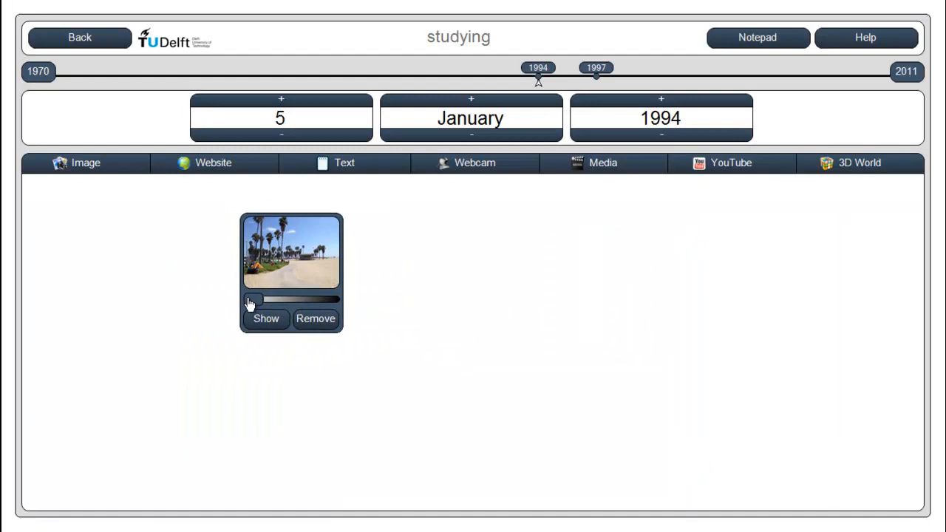
drag(249, 302, 401, 327)
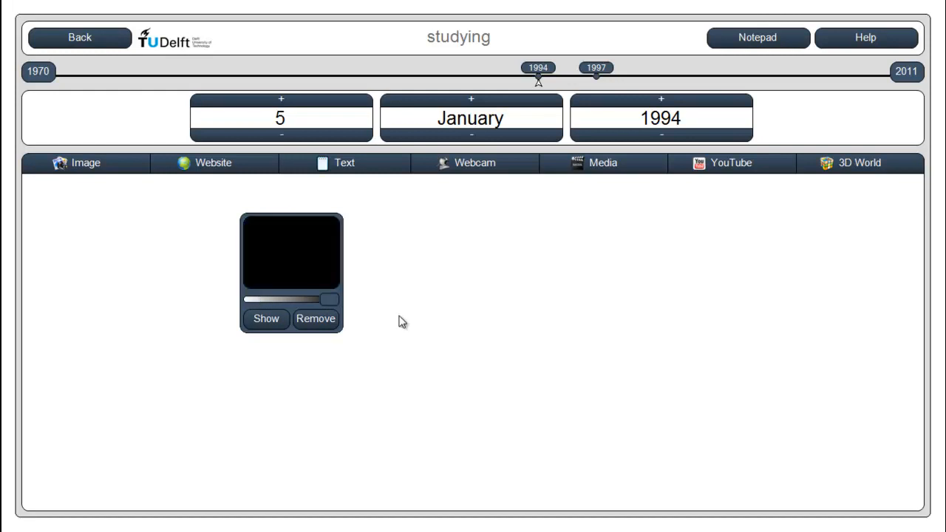
drag(328, 302, 232, 296)
drag(294, 252, 631, 291)
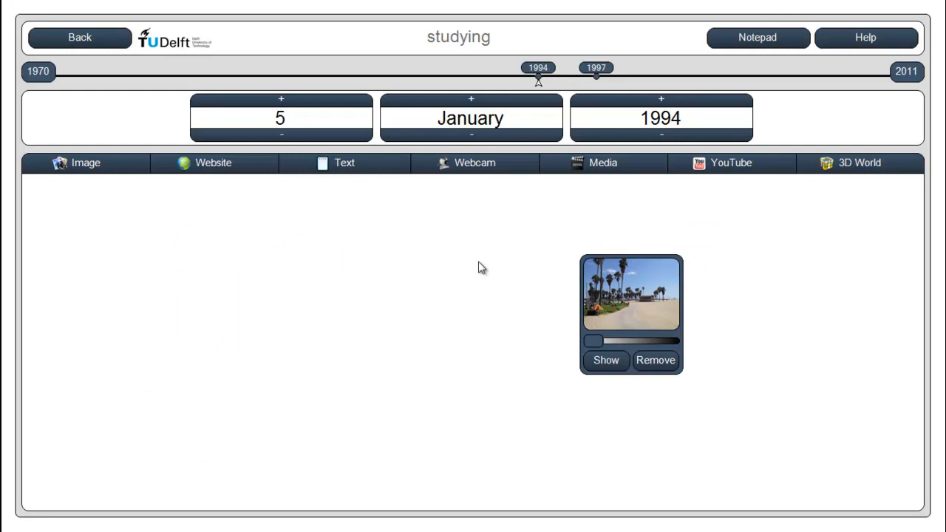
Open the website map for the diary, search for "delft university ewi" and select the Faculteit Elektrotechniek, Wiskunde en Informatica result
click(255, 171)
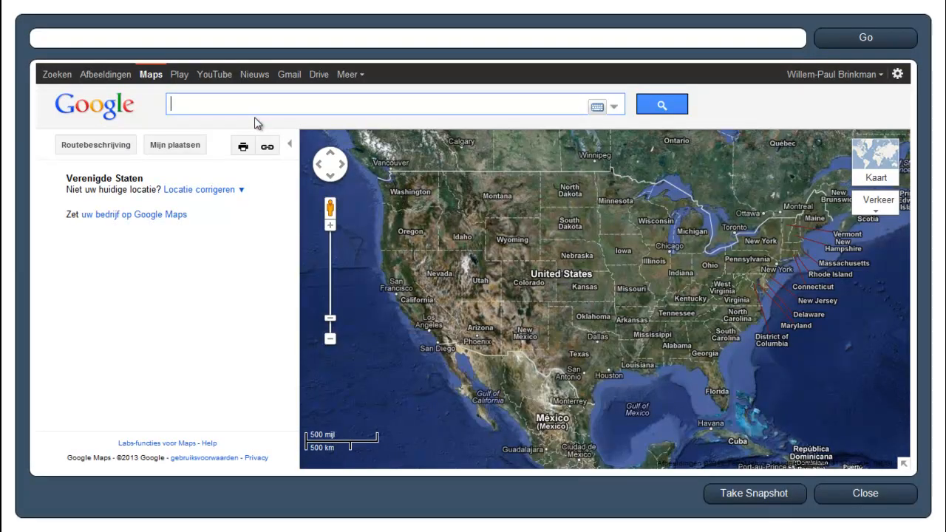
text(delft)
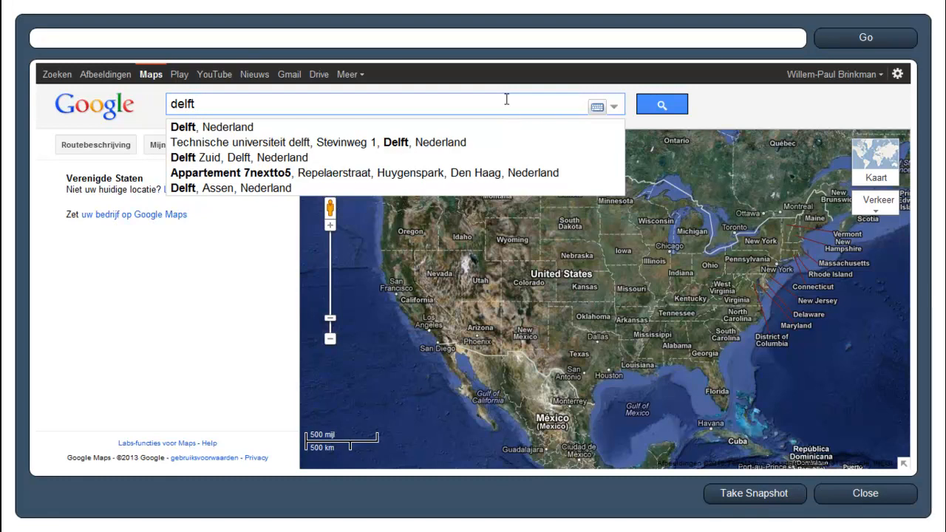
text(university)
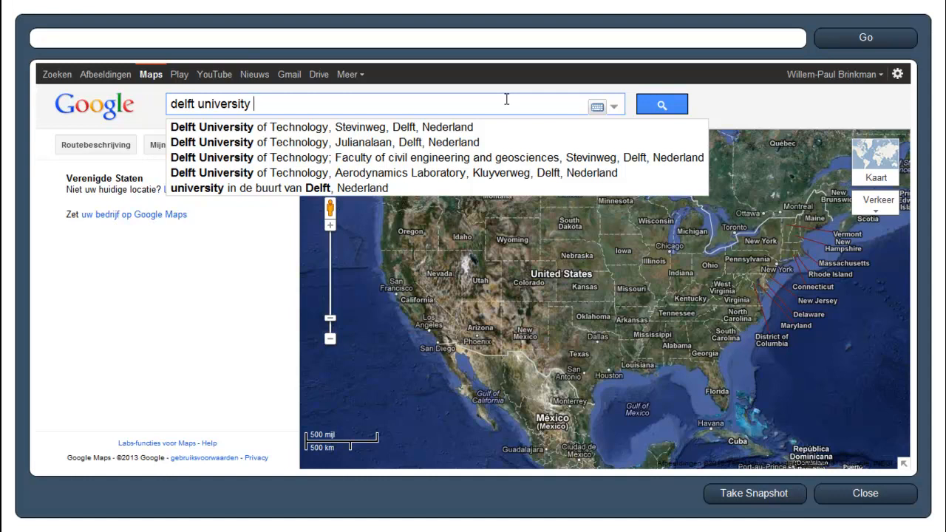
text( ewi)
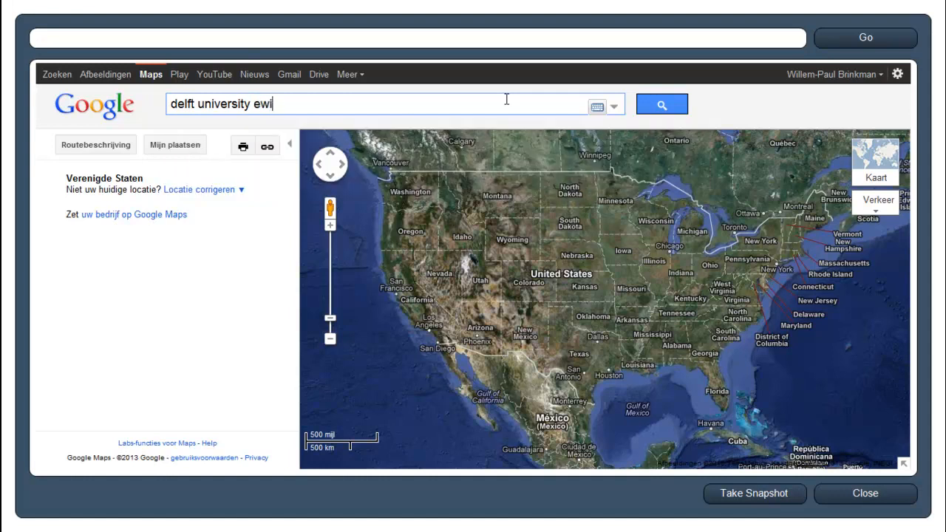
key(Return)
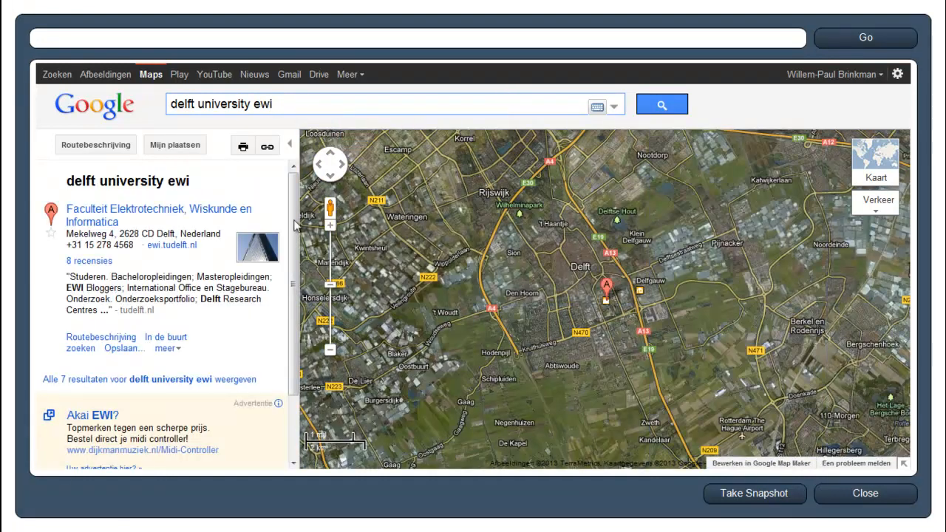
click(112, 222)
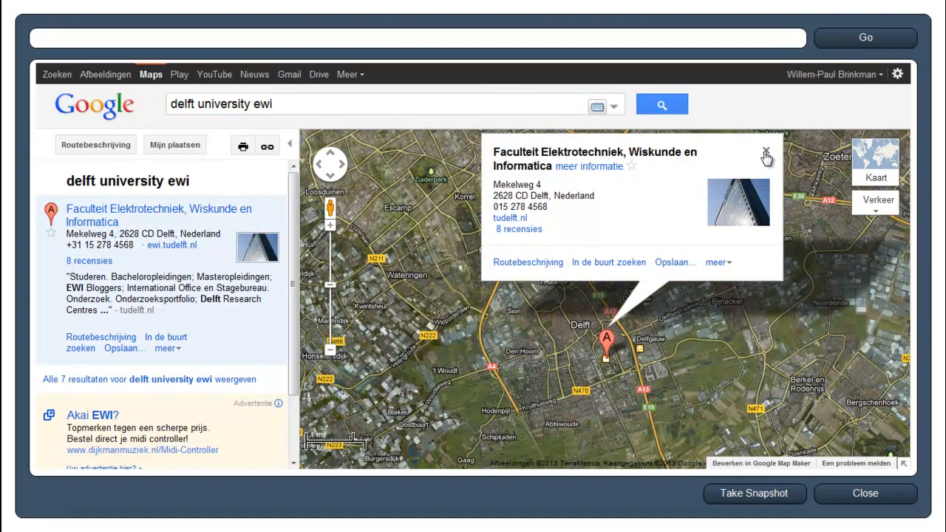
Enlarge the satellite map to the campus buildings, without side list or info balloon, and add a snapshot of it to the diary page
click(290, 144)
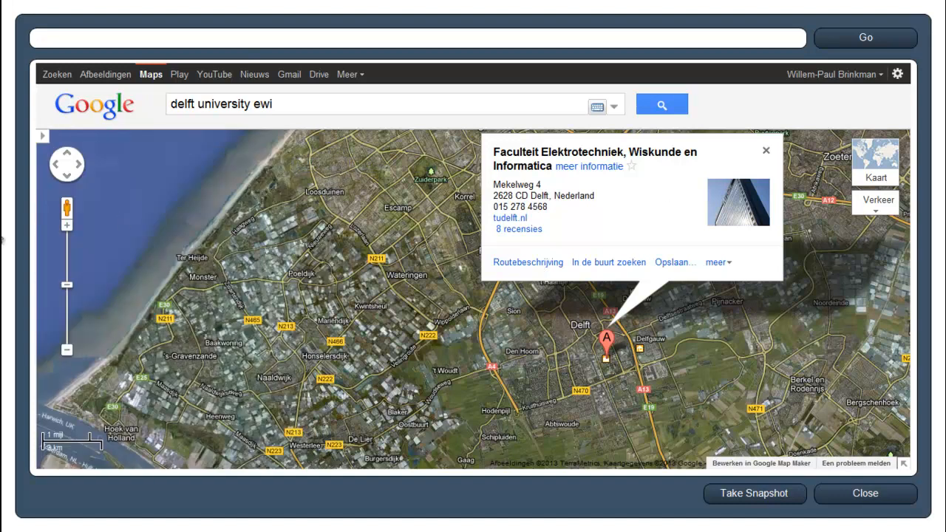
click(66, 280)
click(67, 263)
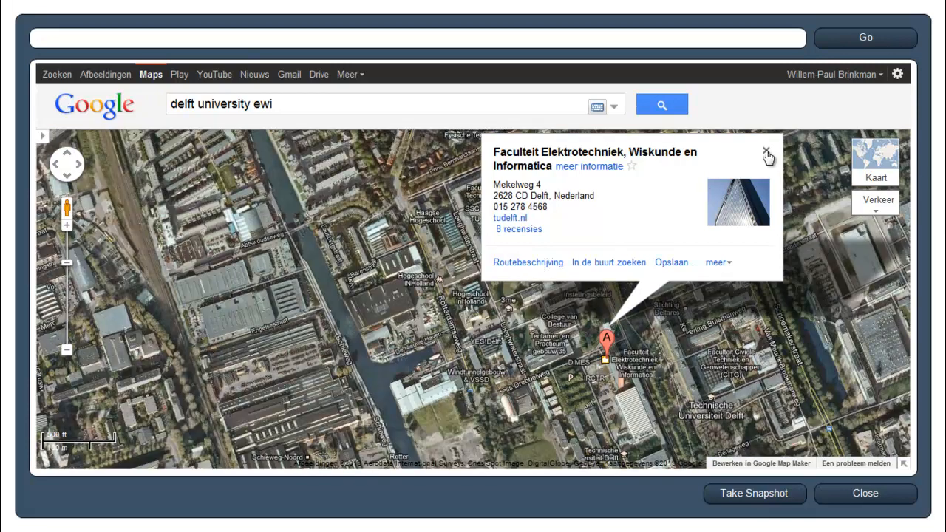
click(766, 152)
click(67, 251)
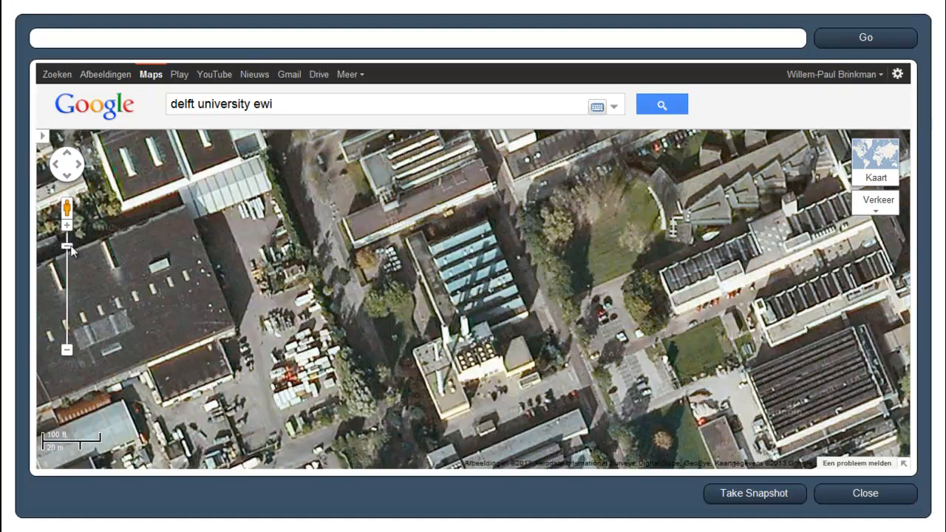
click(68, 246)
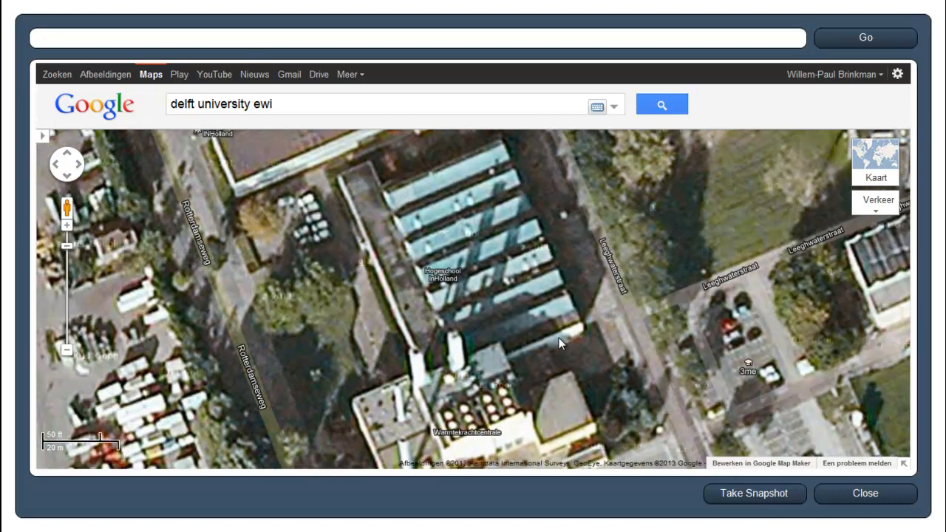
scroll(557, 337, down, 1)
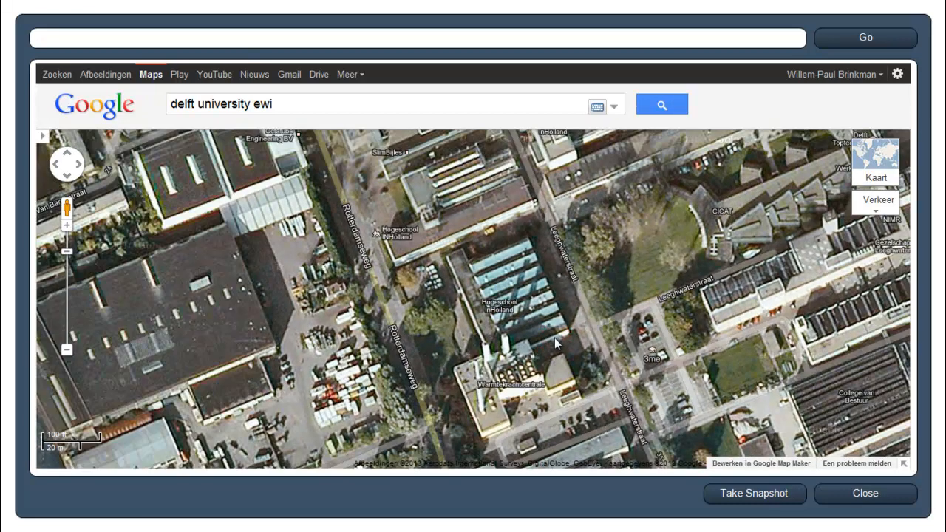
click(756, 495)
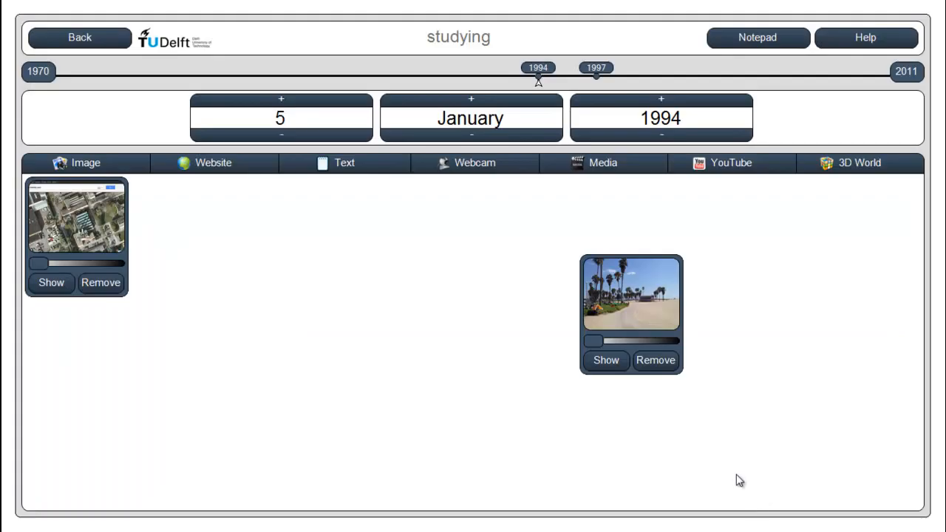
View the map snapshot at full size and place it on the diary page beside the beach picture
drag(53, 237, 323, 281)
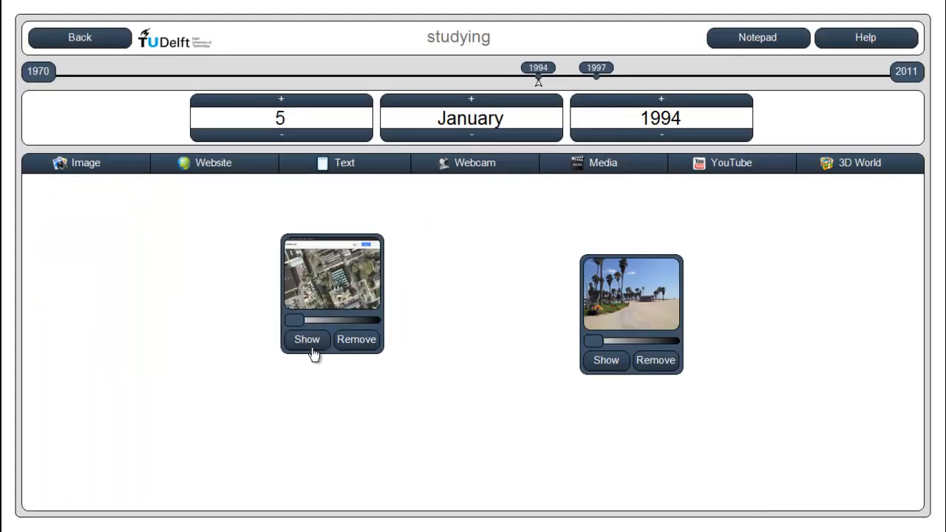
click(306, 345)
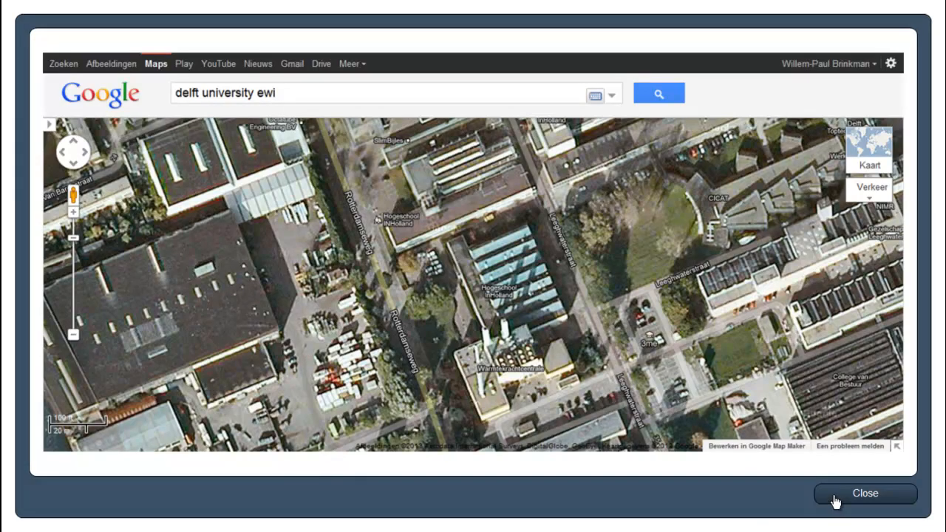
click(835, 502)
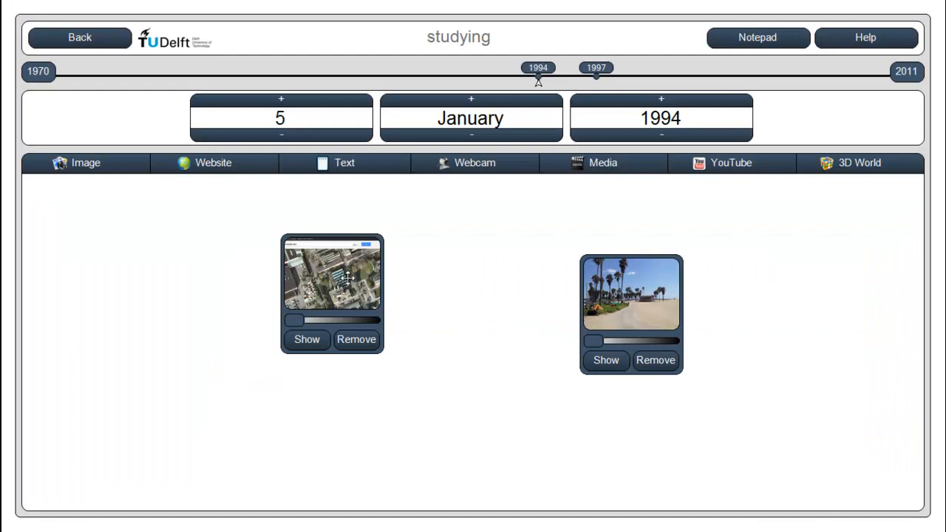
drag(351, 273, 460, 294)
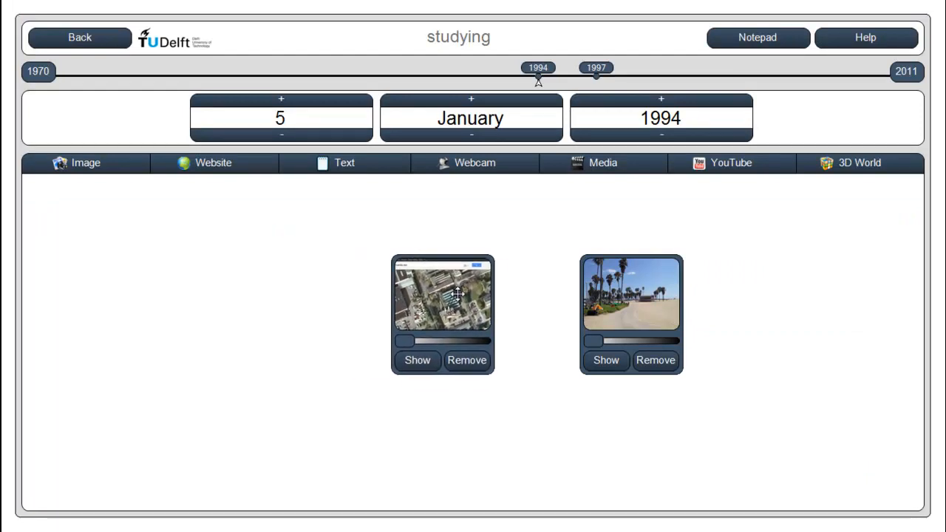
Add a text note reading "Here you can enter text" to the diary page and line it up beside the map snapshot
click(338, 173)
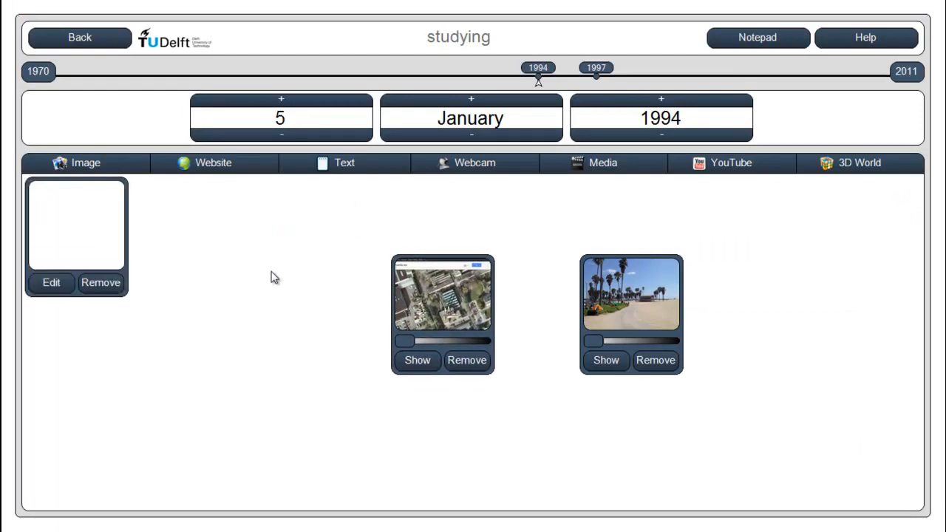
drag(80, 244, 236, 281)
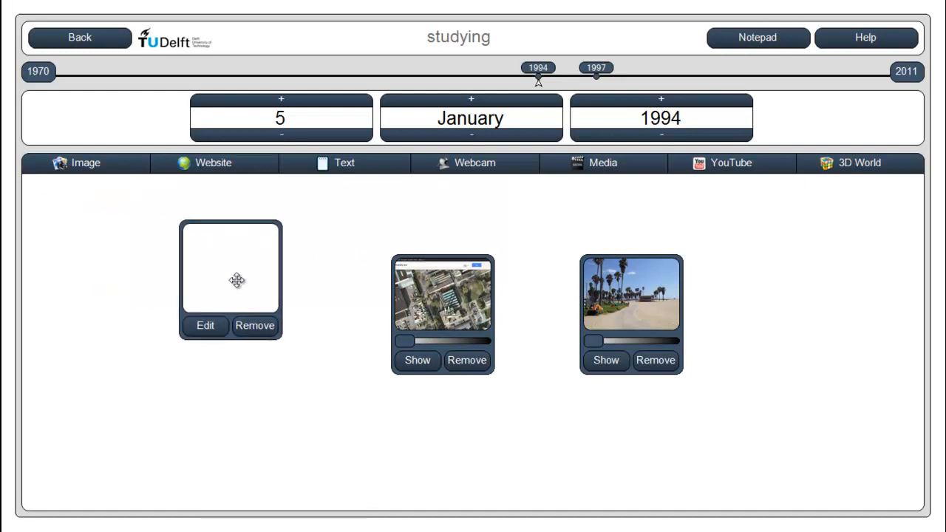
click(211, 331)
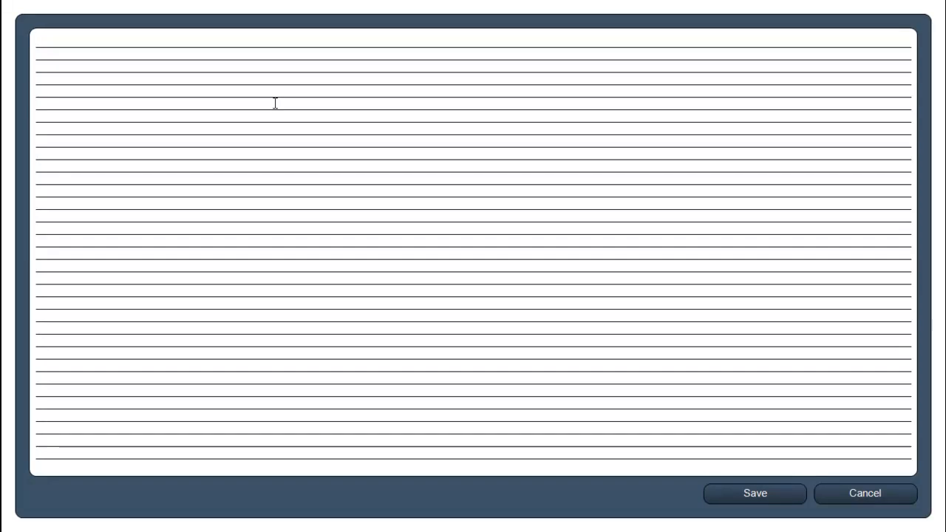
text(Here you can ener)
key(BackSpace)
text(ter text)
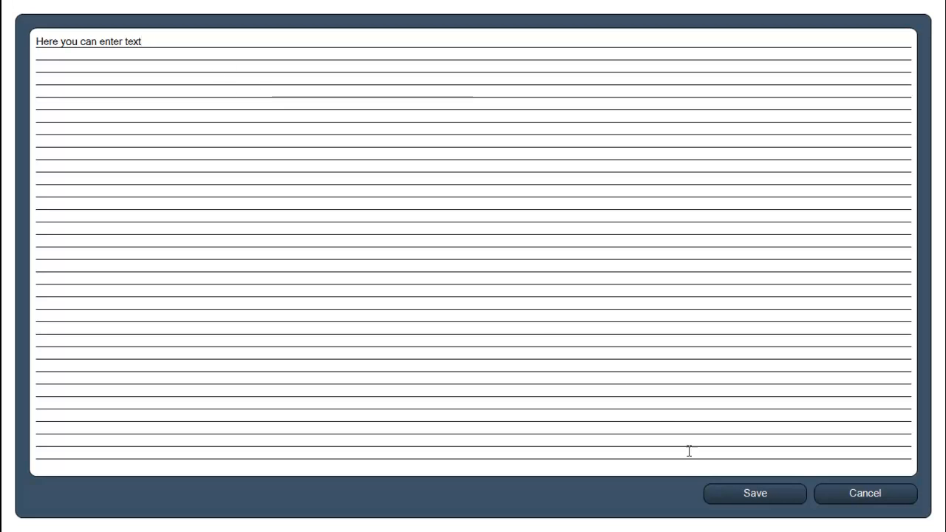
click(722, 496)
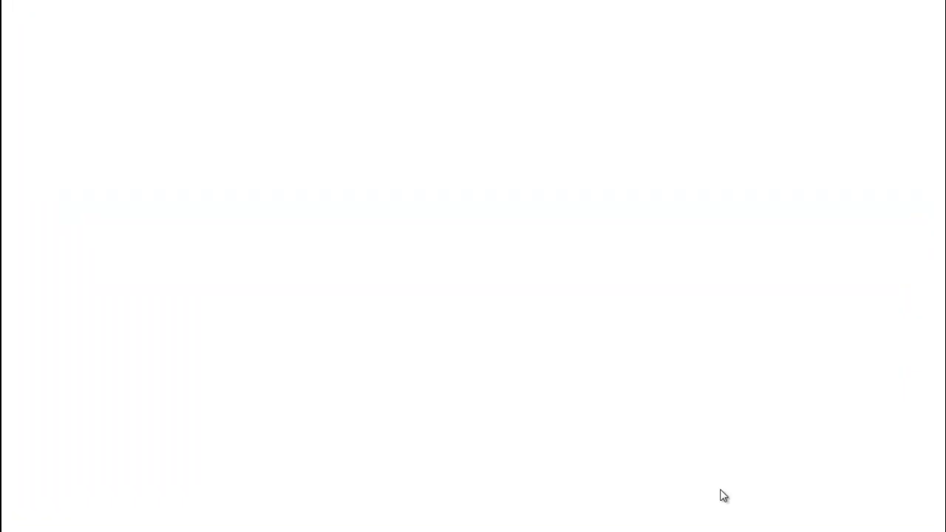
drag(228, 268, 284, 315)
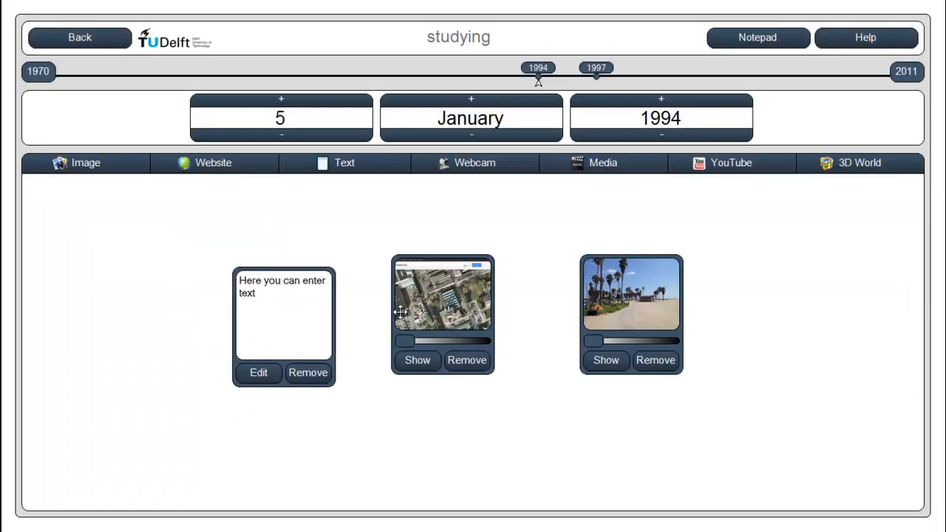
drag(434, 297, 411, 308)
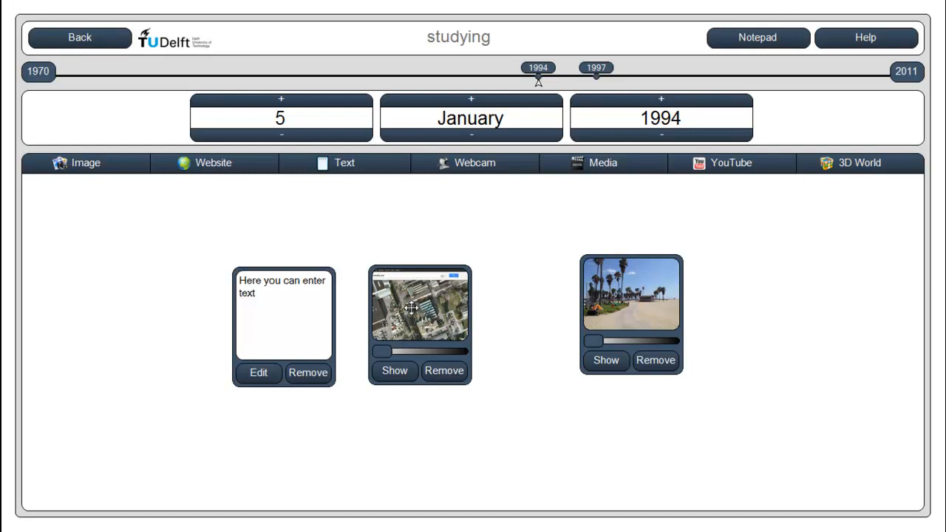
Take a webcam snapshot and place it between the map snapshot and the beach picture
click(477, 159)
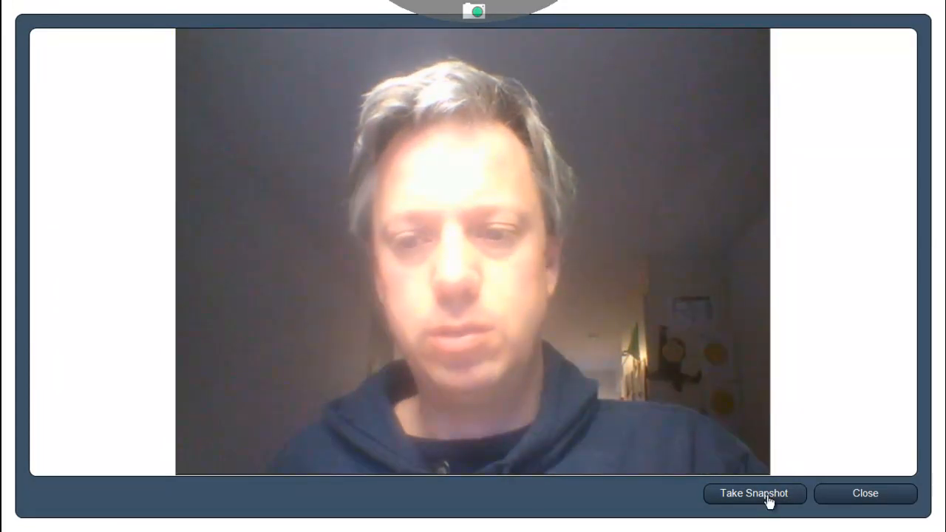
click(769, 493)
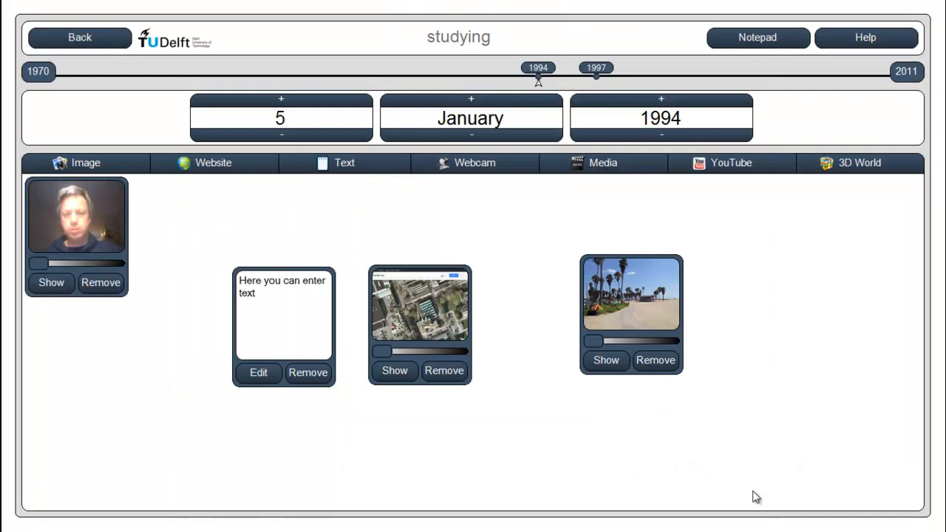
drag(77, 244, 500, 379)
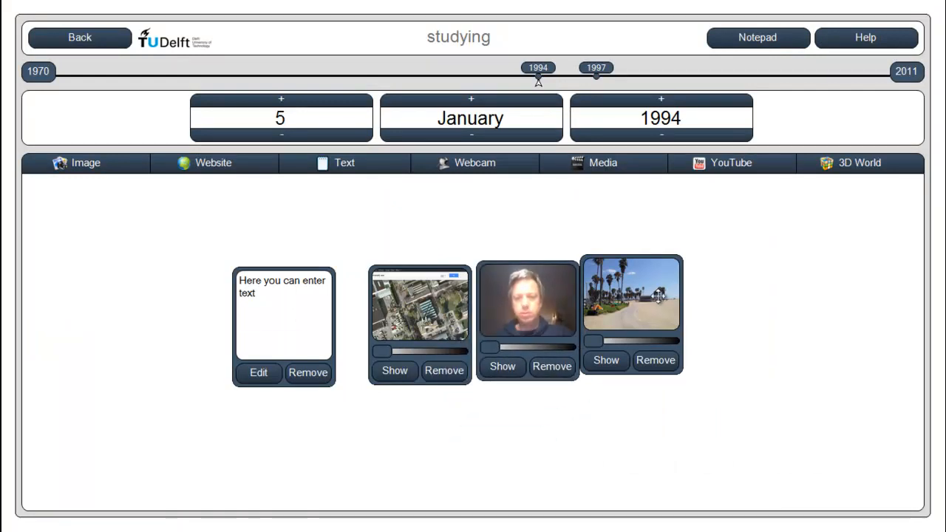
Add the video IMG_2827 from the "sample pictures" folder to the diary page
click(620, 168)
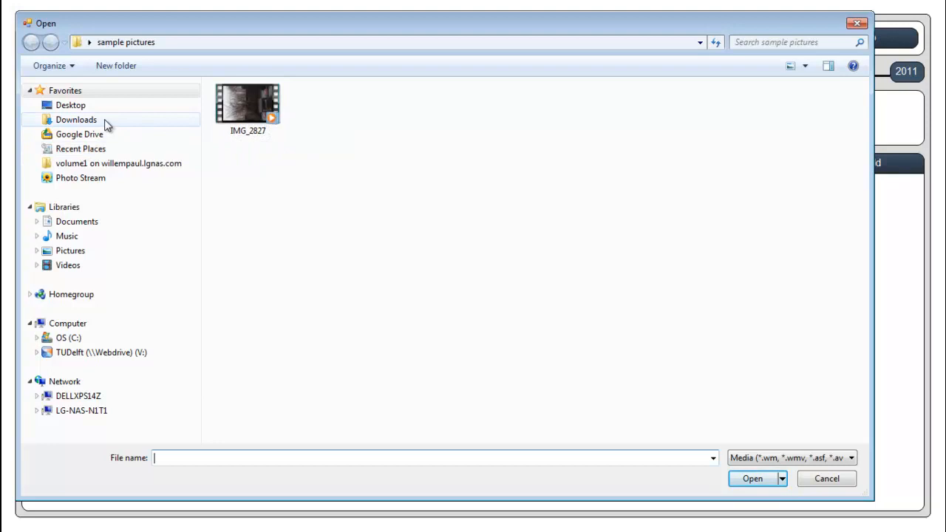
click(237, 100)
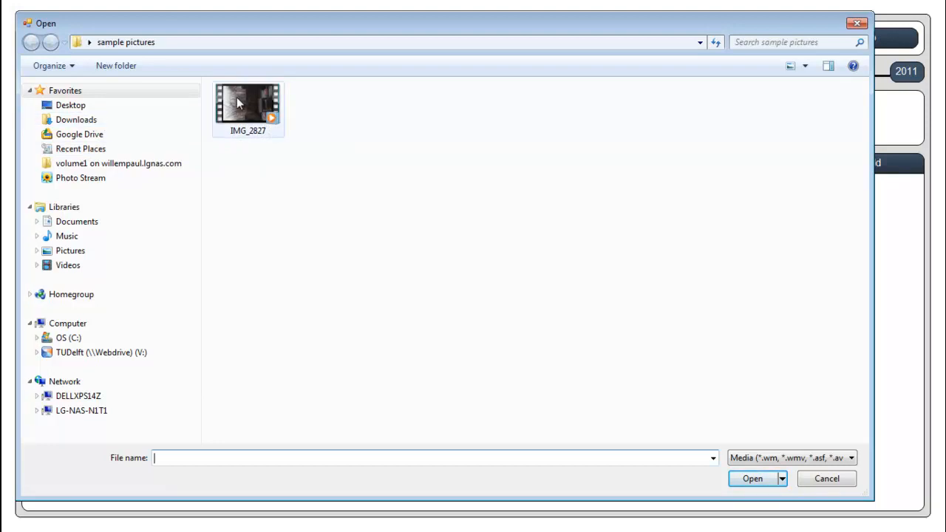
drag(251, 125, 325, 214)
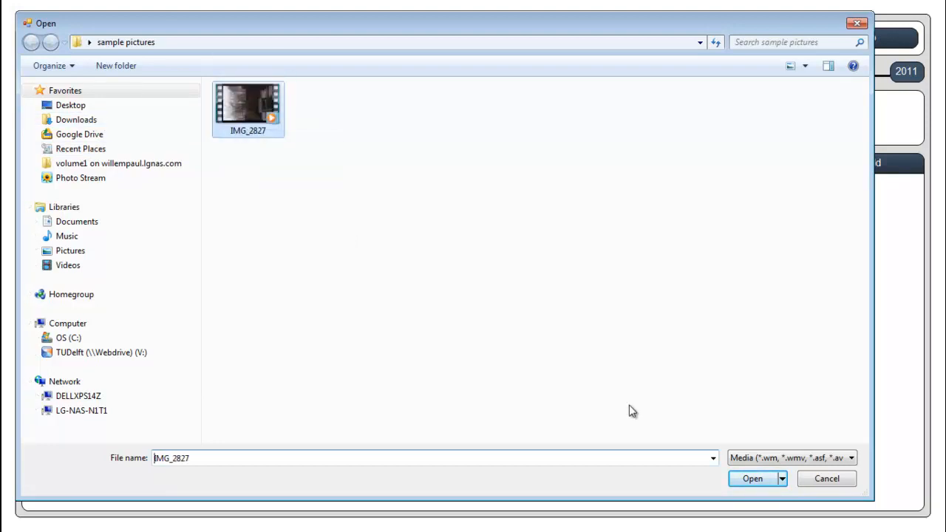
click(761, 481)
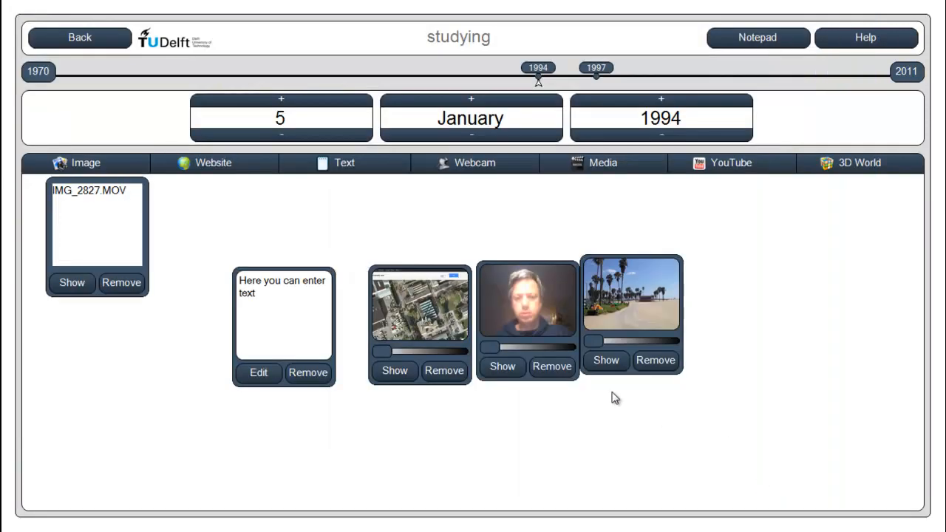
Play the IMG_2827.MOV video and place its item on the far side of the beach picture
drag(105, 231, 118, 269)
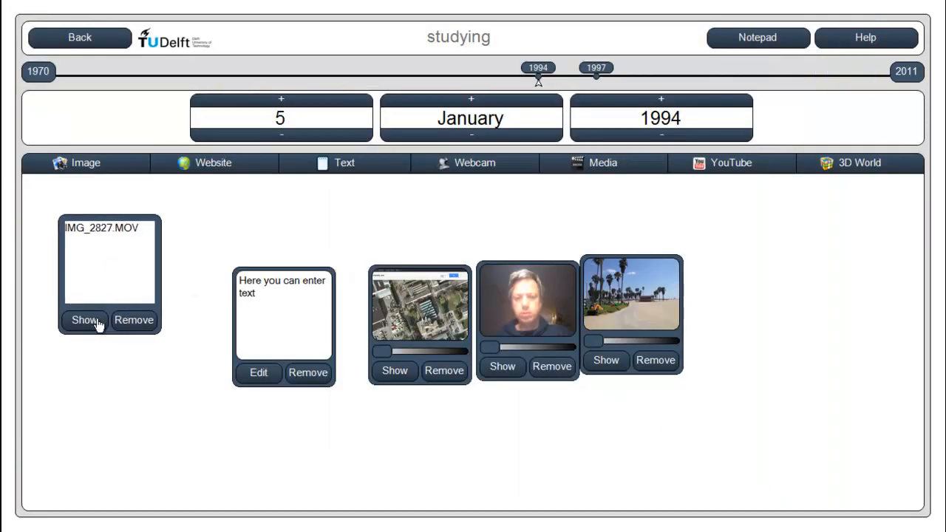
click(89, 322)
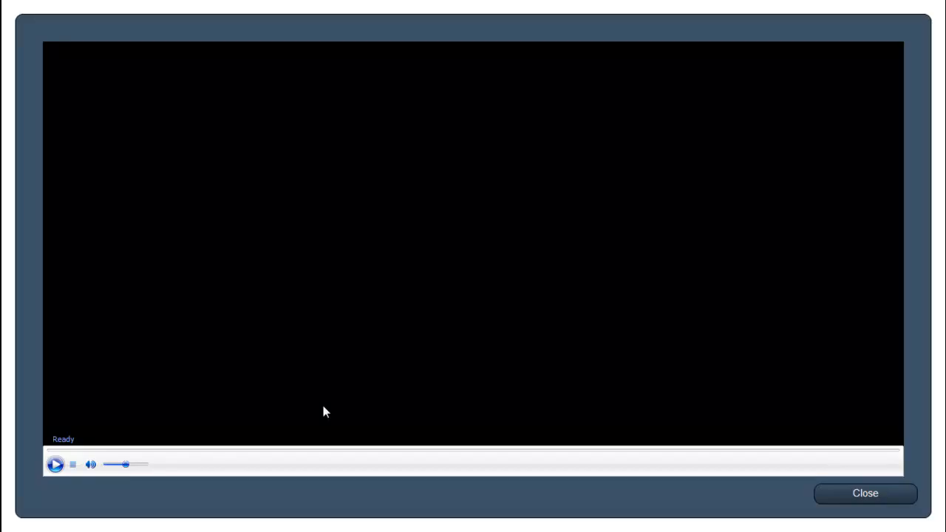
click(56, 464)
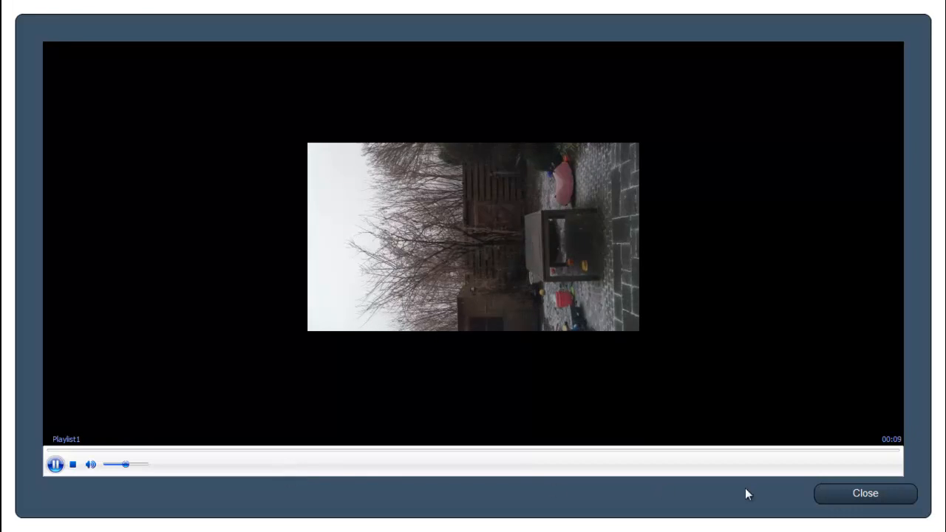
click(850, 500)
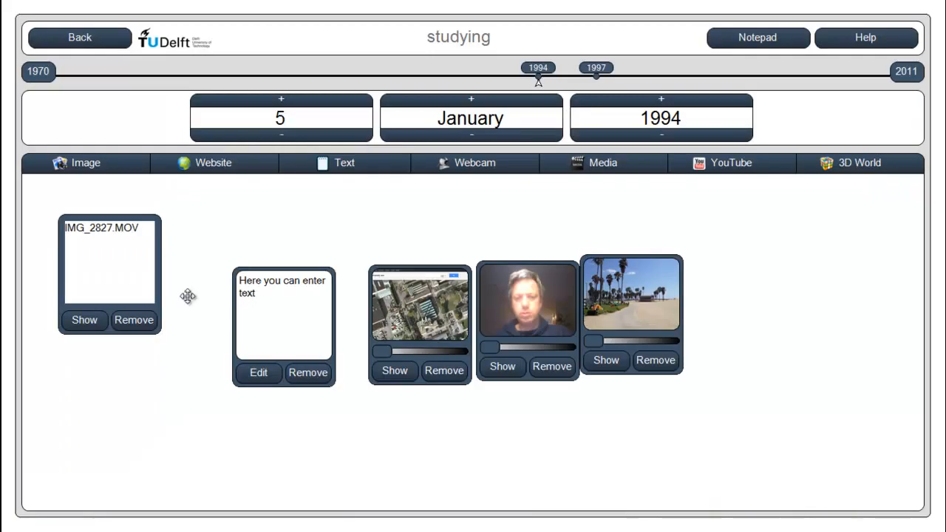
drag(87, 246, 744, 317)
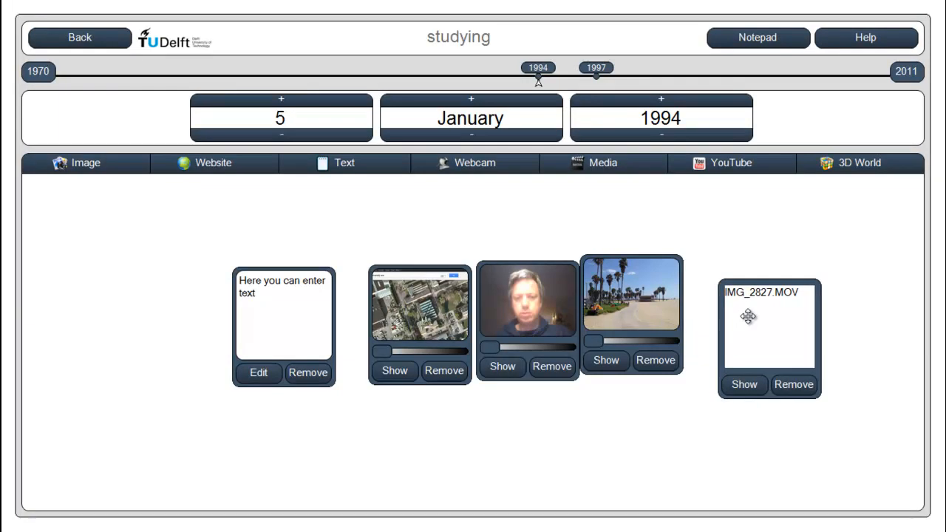
Search YouTube for the researcher's full name and add the TEDxRotterdam talk on virtual reality to the diary page
click(748, 164)
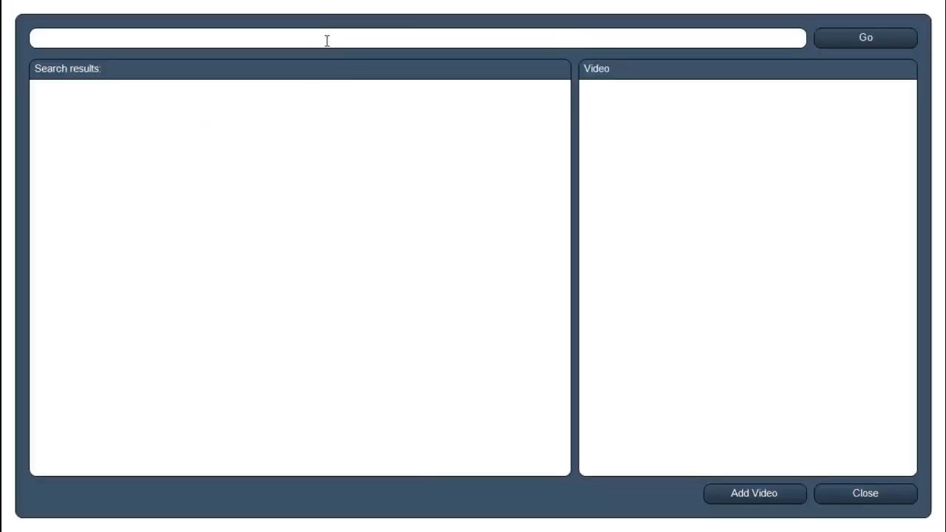
text(w)
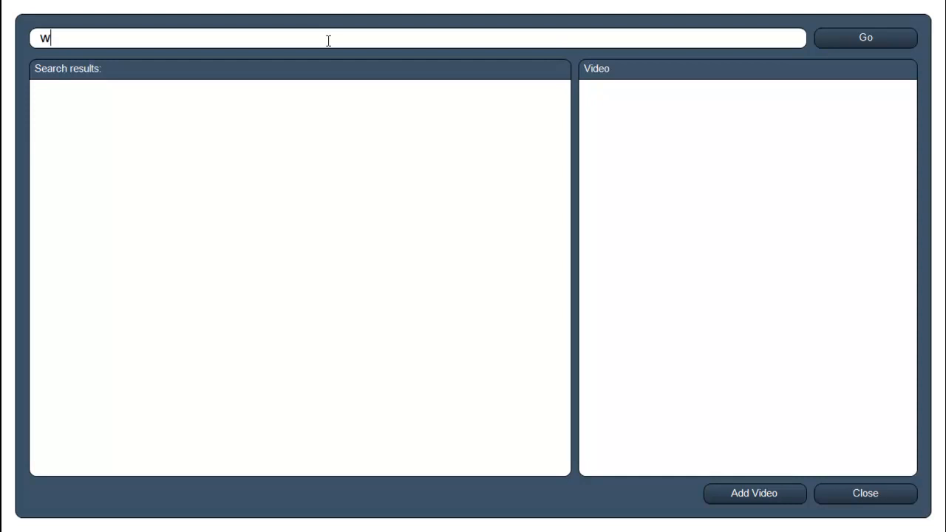
text(illem-paul )
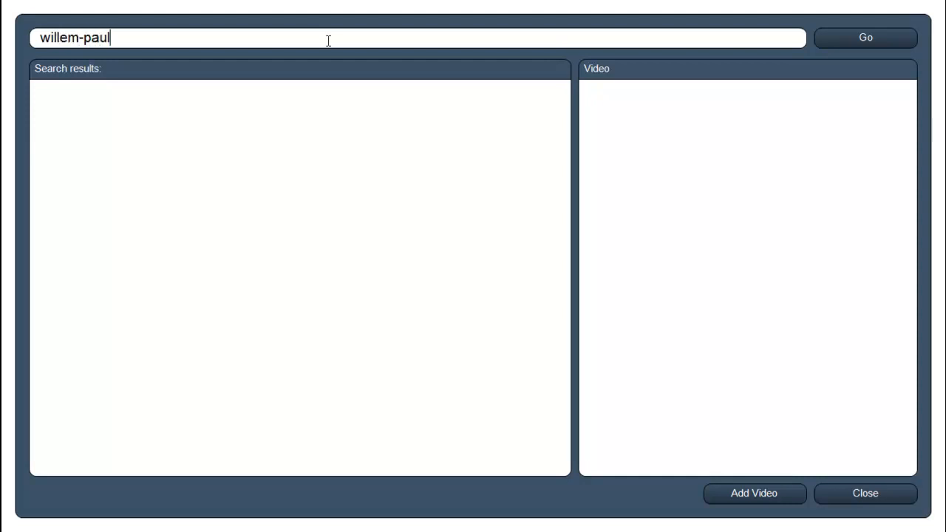
text(brinkman)
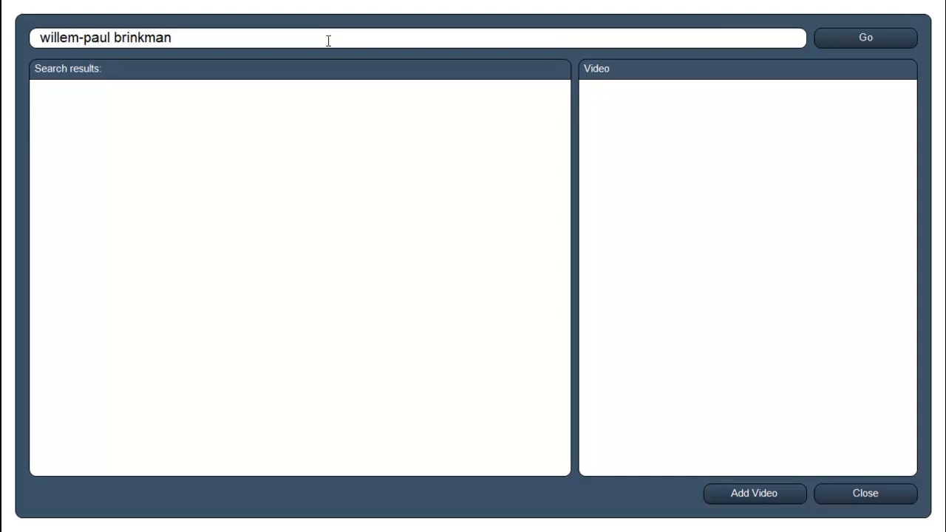
click(857, 39)
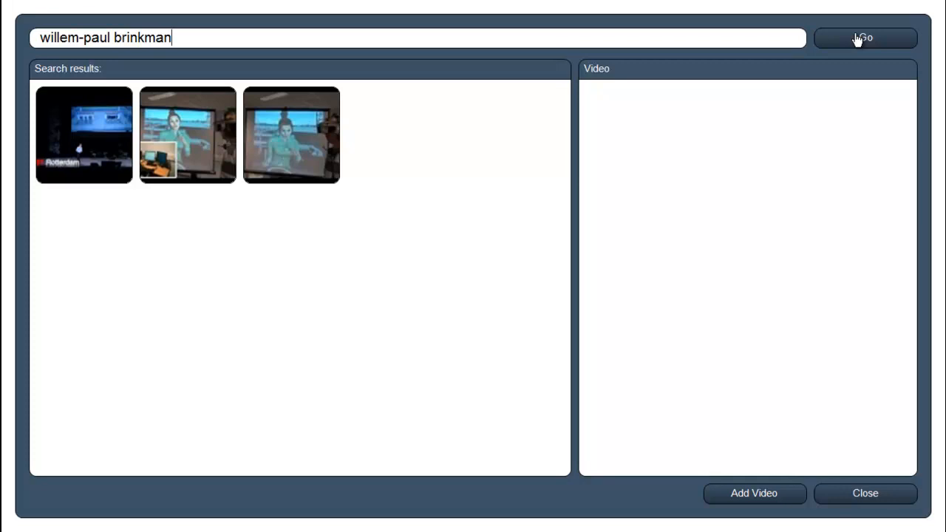
click(85, 145)
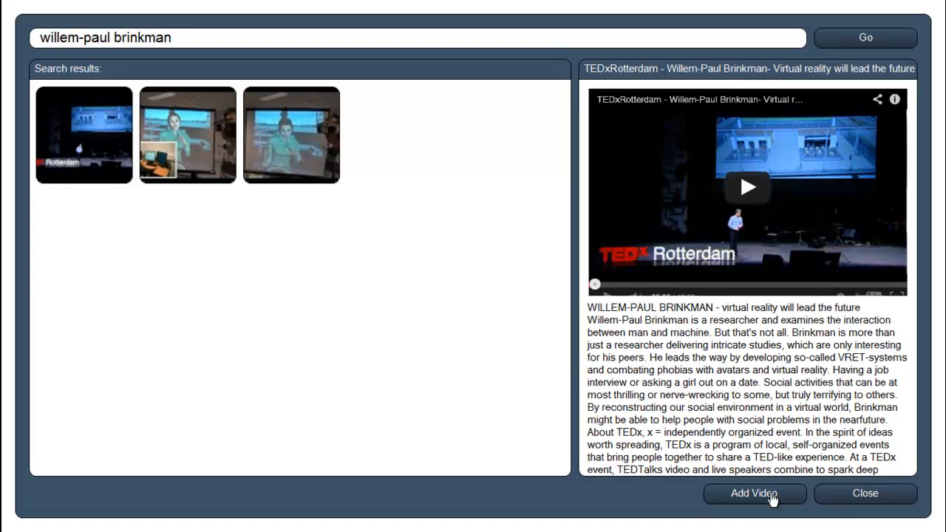
click(773, 497)
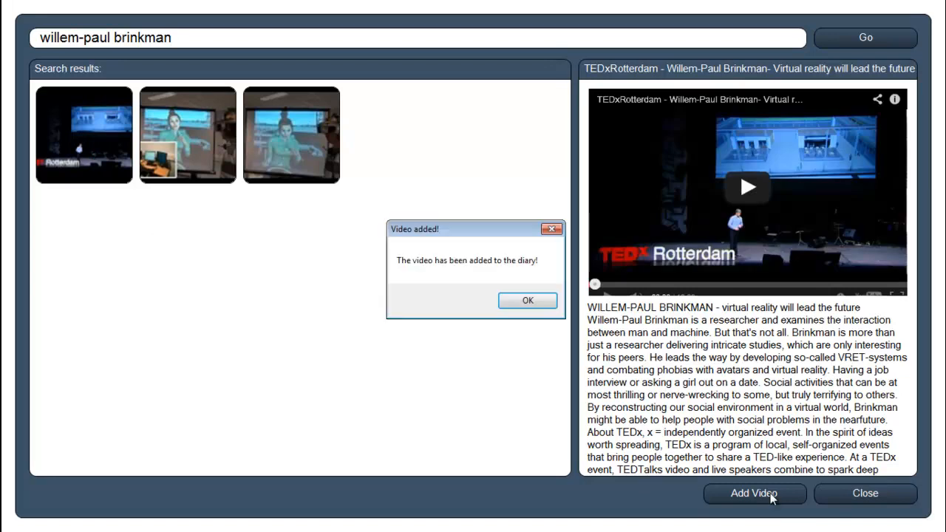
click(518, 303)
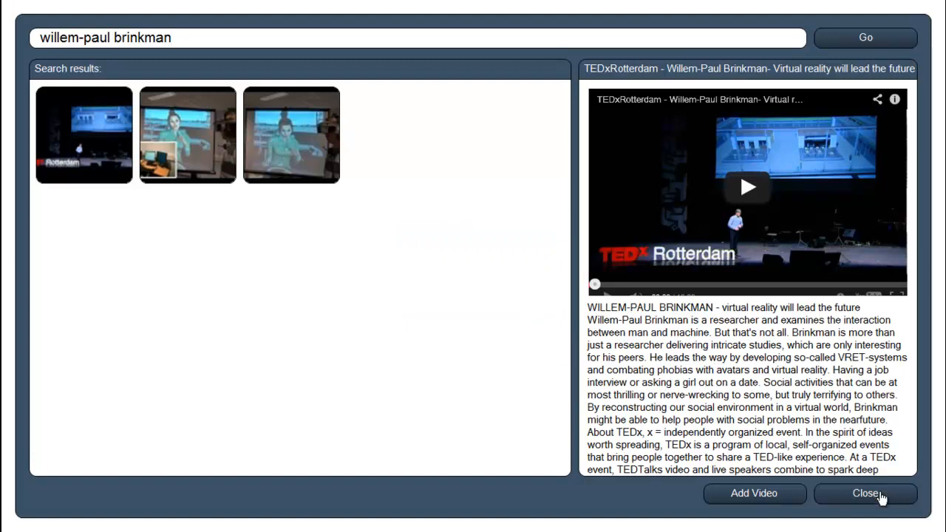
click(879, 494)
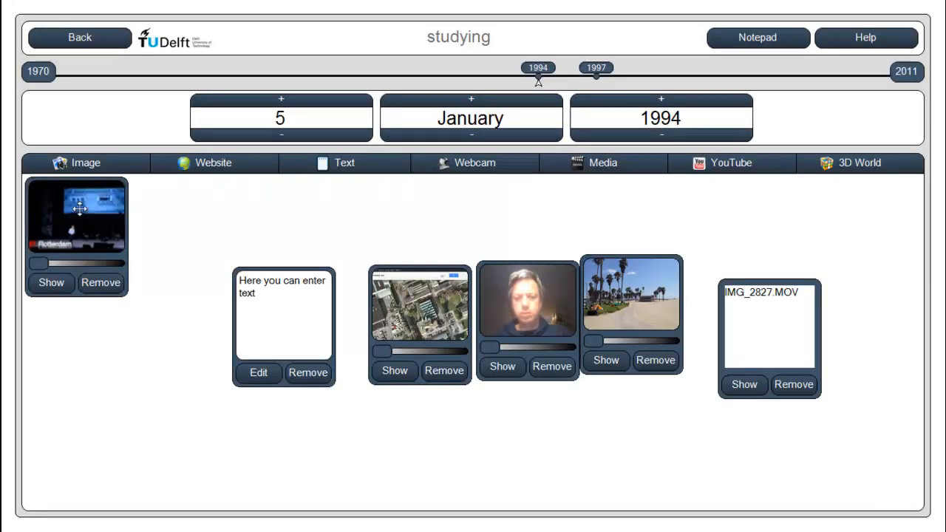
Play the TEDxRotterdam video and align its item and the IMG_2827.MOV item with the row of diary items
drag(74, 220, 115, 343)
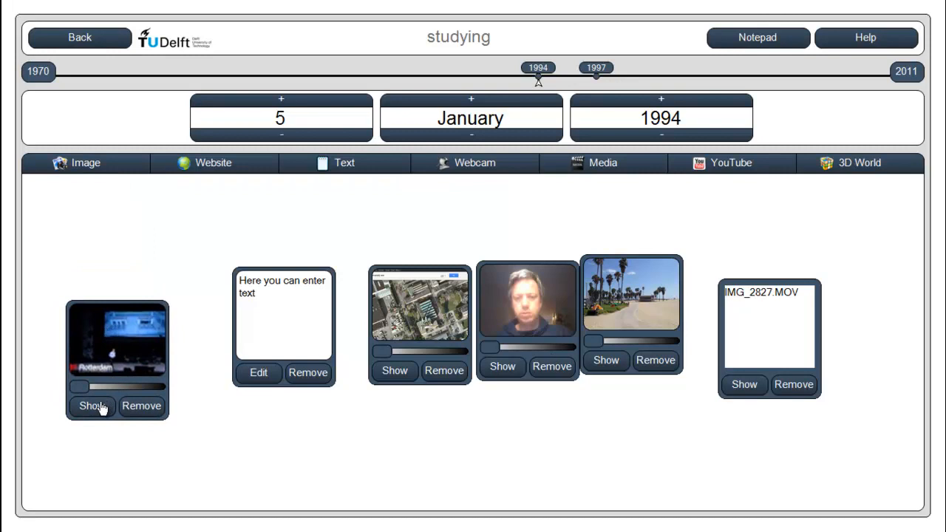
click(102, 410)
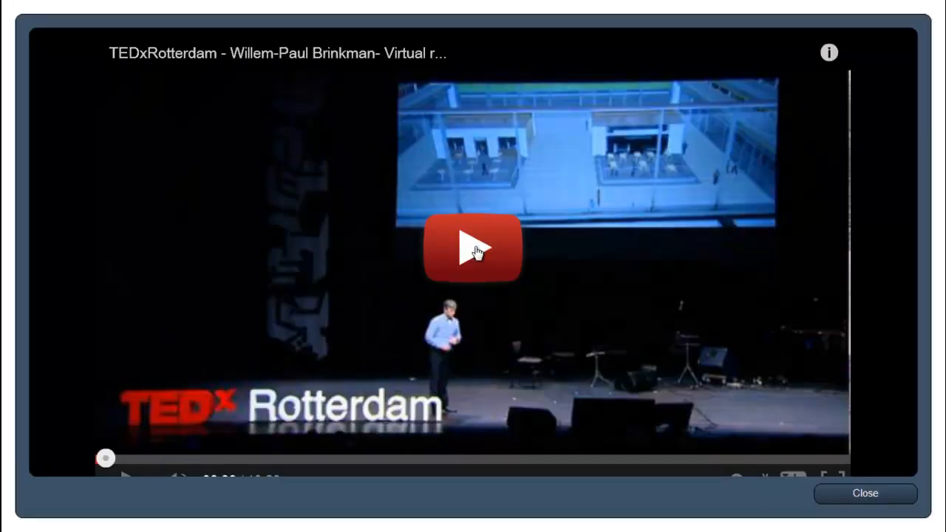
click(475, 250)
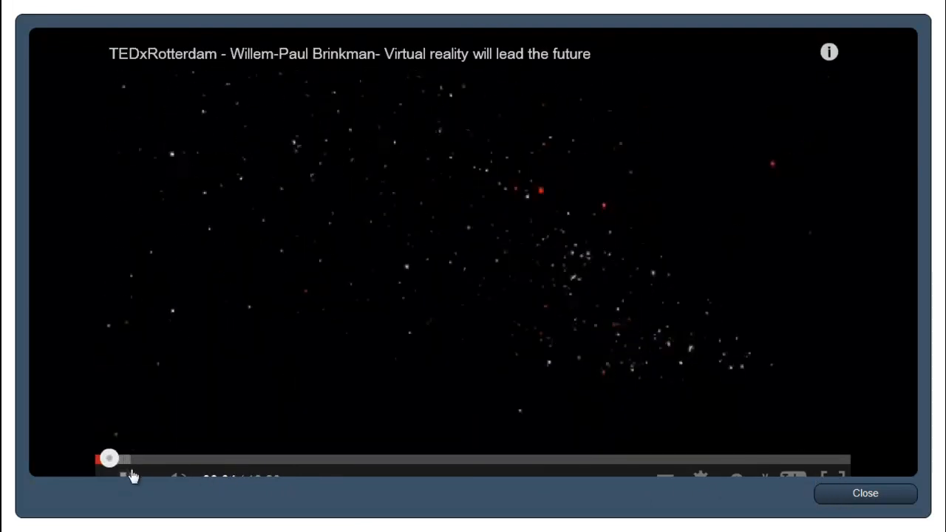
click(848, 498)
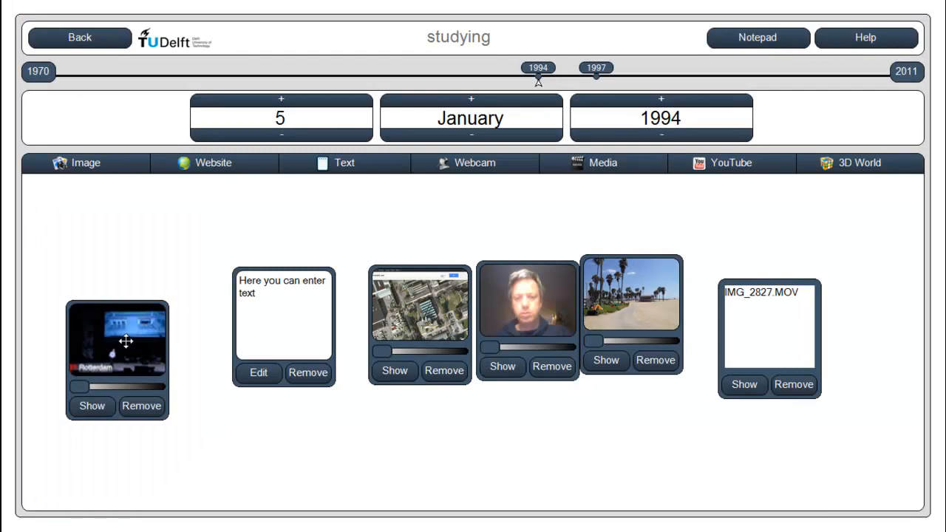
drag(126, 341, 164, 302)
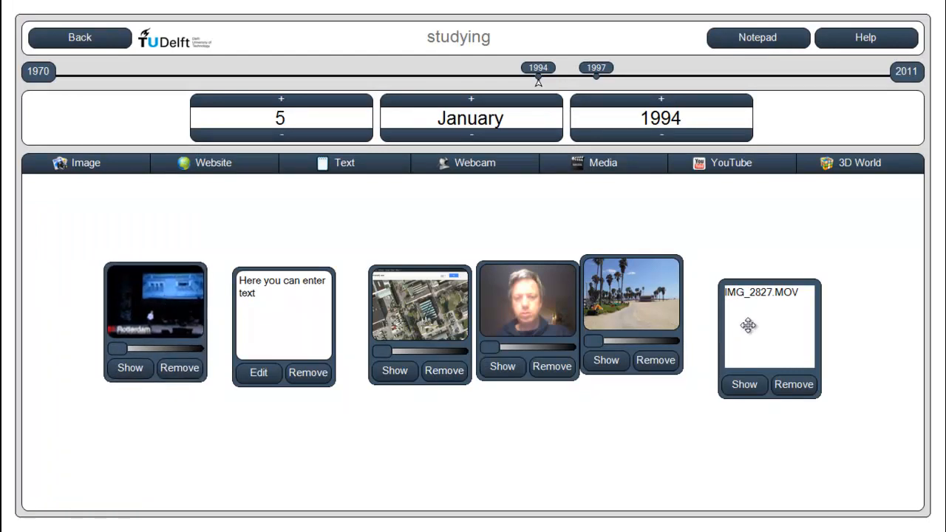
drag(743, 314, 745, 312)
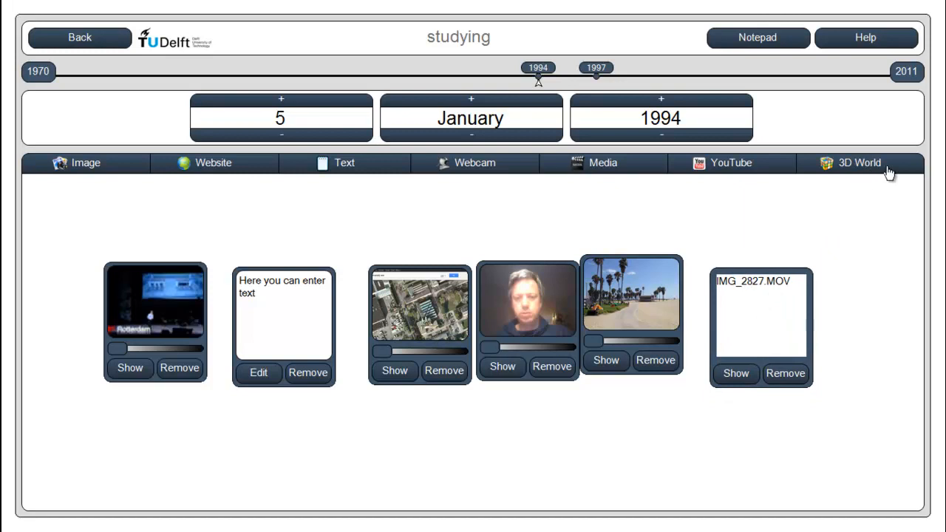
Add the image "iphone 4S 1717" from the "sample pictures" folder to the notepad and place it in the open area
click(767, 47)
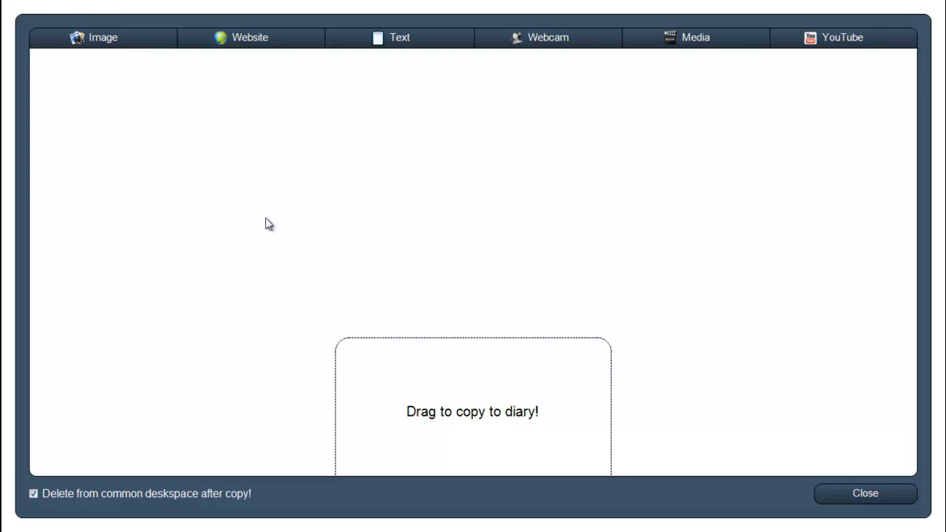
click(120, 46)
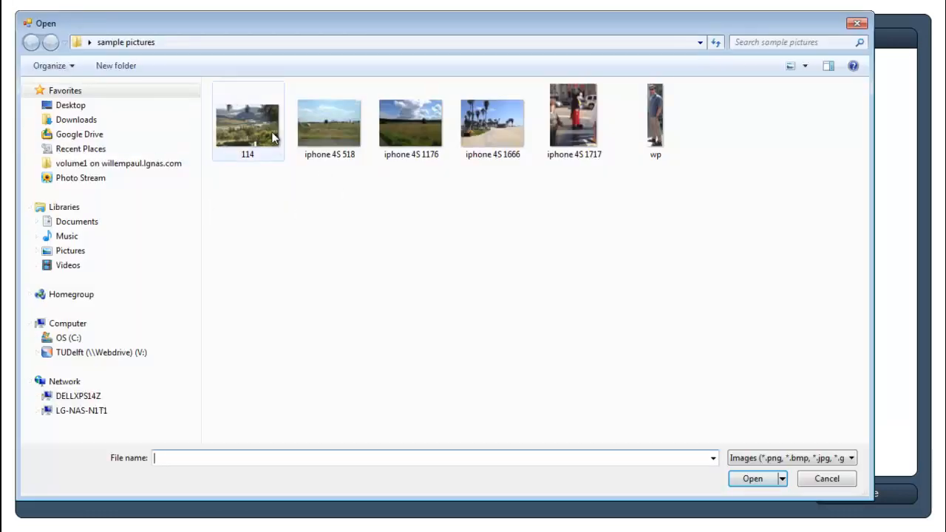
click(591, 130)
click(753, 479)
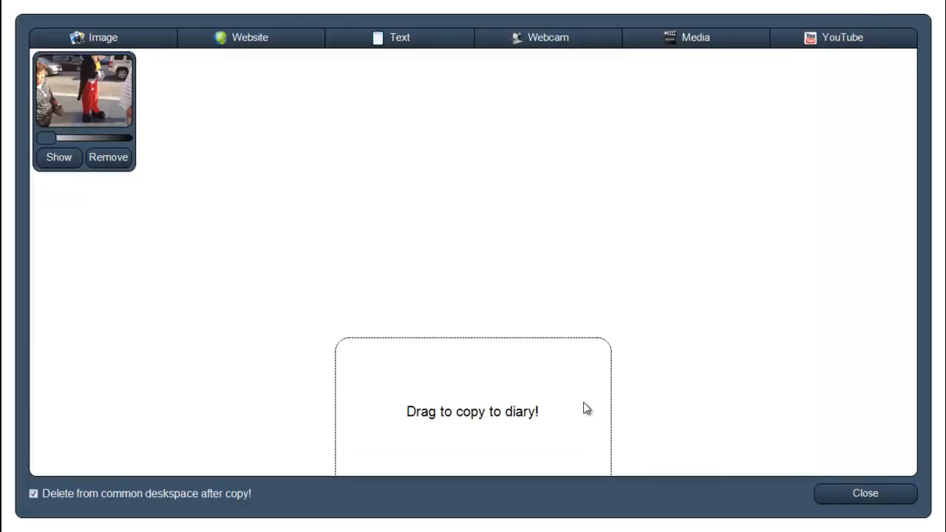
drag(78, 106, 257, 178)
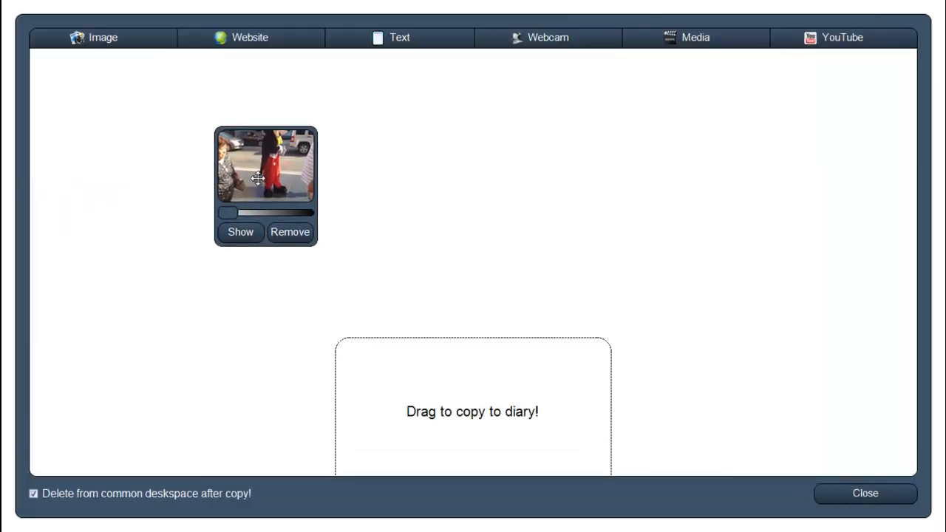
Add the image "114" to the notepad, place it beside the Mickey Mouse picture, and close the notepad
click(118, 45)
click(243, 130)
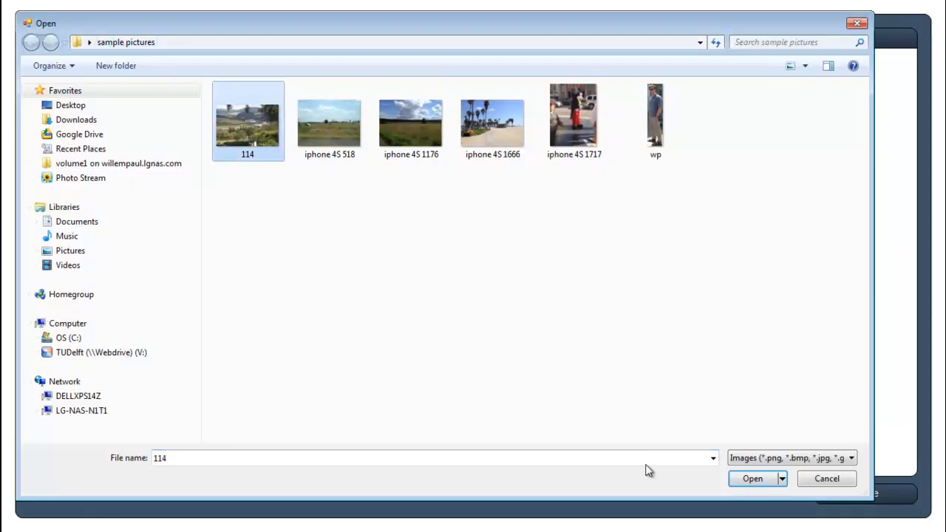
click(741, 479)
drag(85, 132, 481, 174)
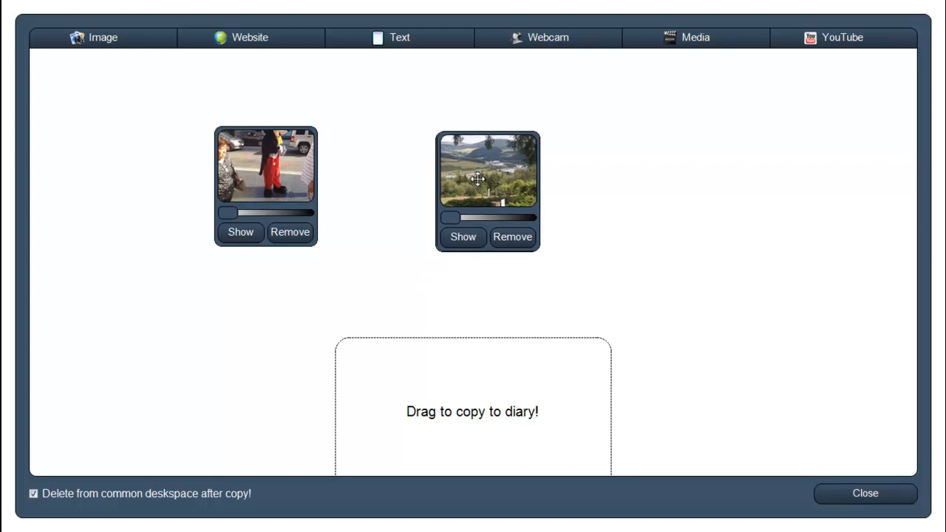
click(864, 500)
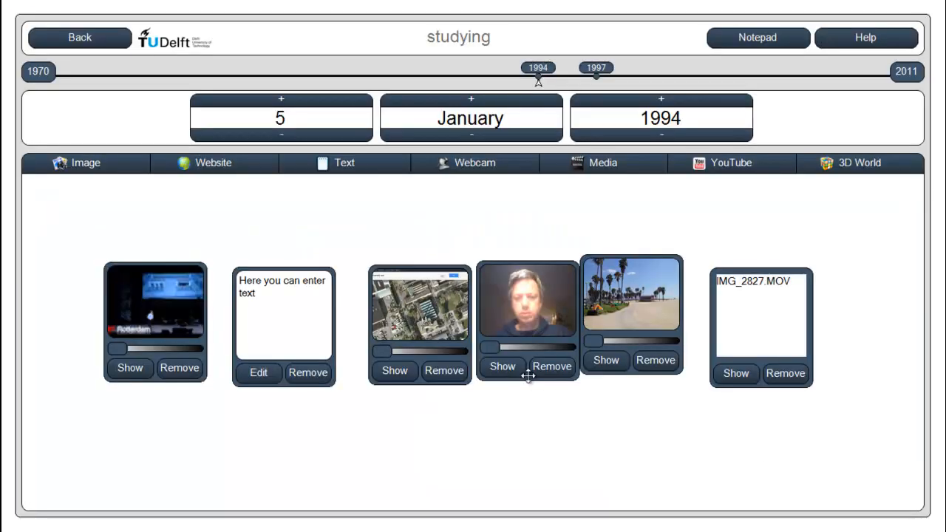
Copy the Mickey Mouse picture from the notepad to the diary page and place it below the TEDxRotterdam video
click(778, 46)
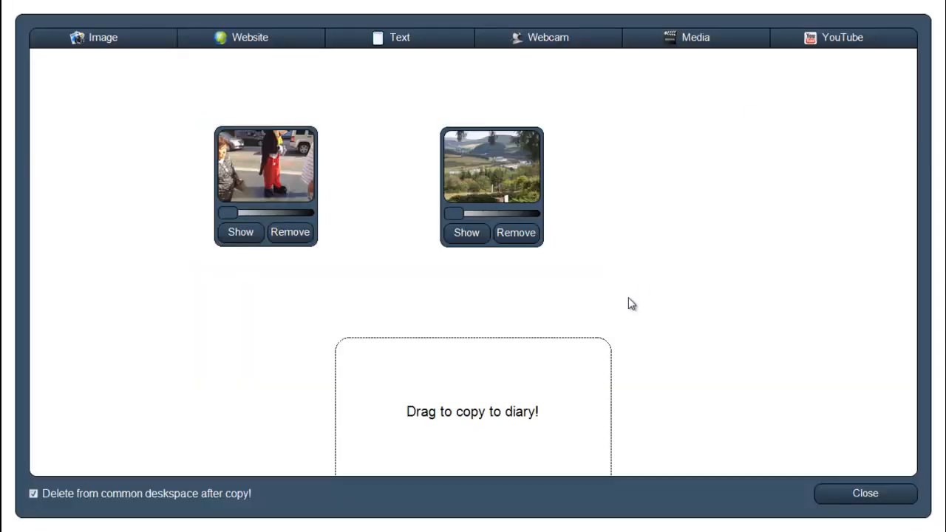
drag(254, 157, 428, 375)
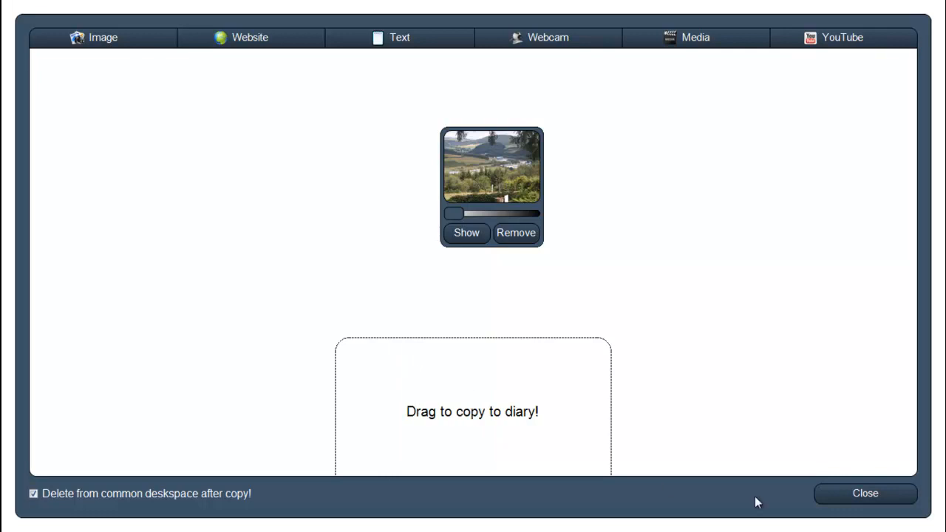
click(842, 500)
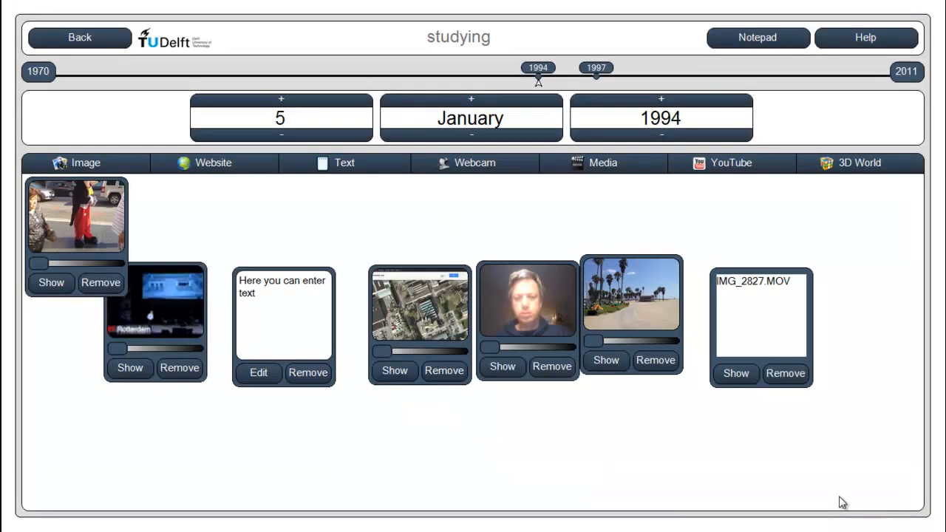
drag(50, 222, 66, 442)
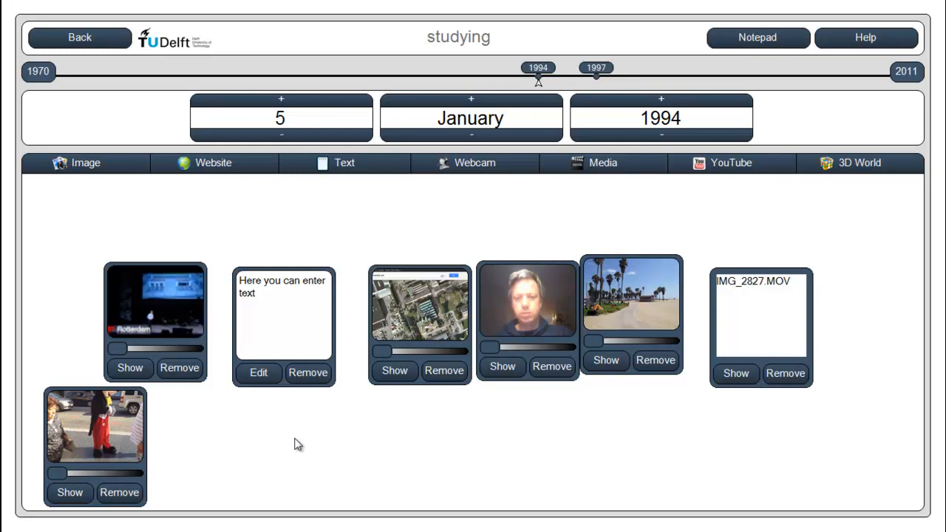
Copy the landscape picture from the notepad to the 6 January 1994 diary page with deletion after copying turned off, and reposition it
click(313, 108)
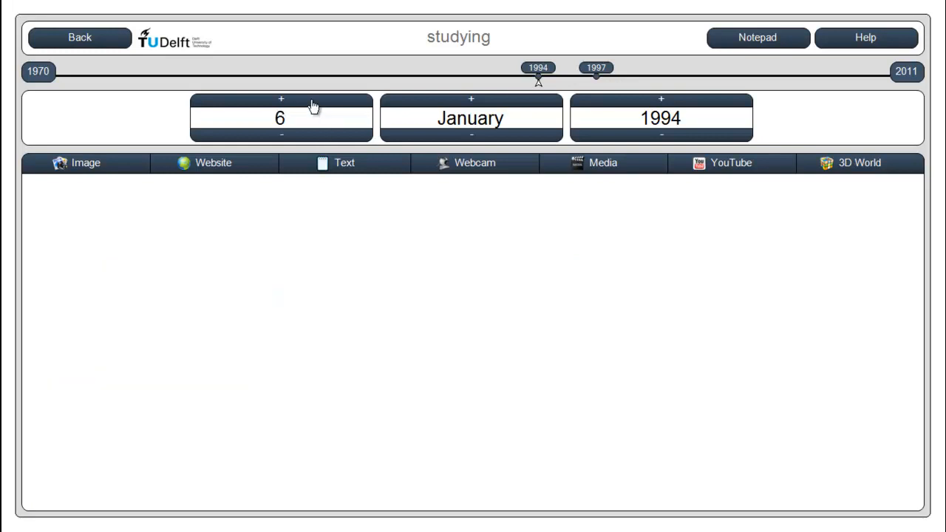
click(775, 46)
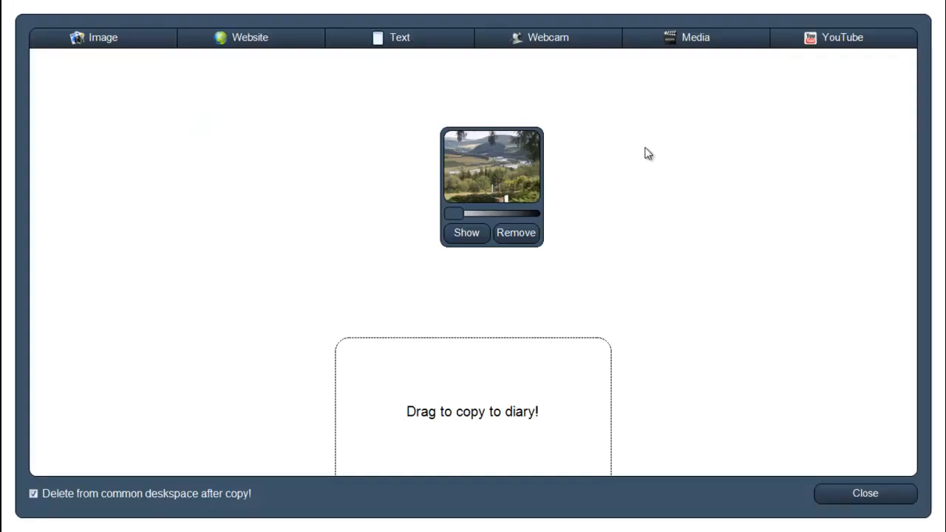
drag(507, 152, 207, 156)
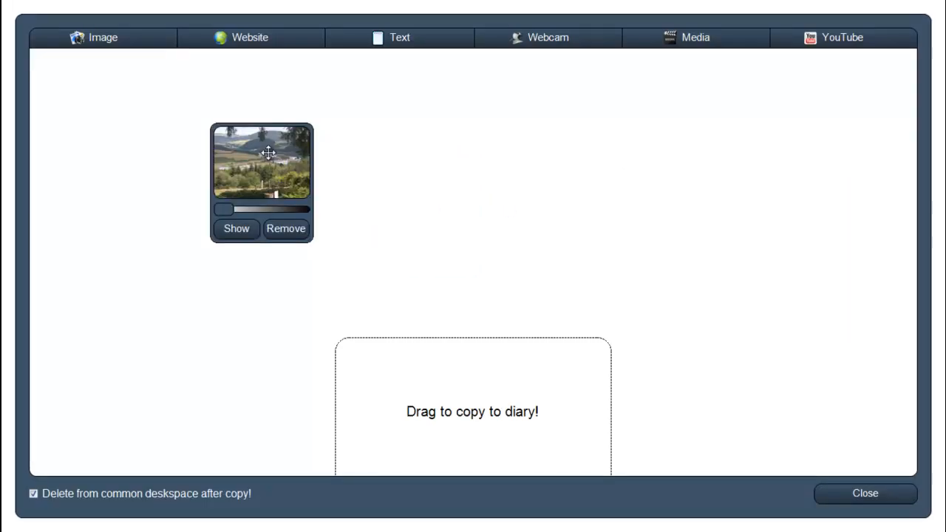
click(34, 495)
drag(281, 152, 472, 388)
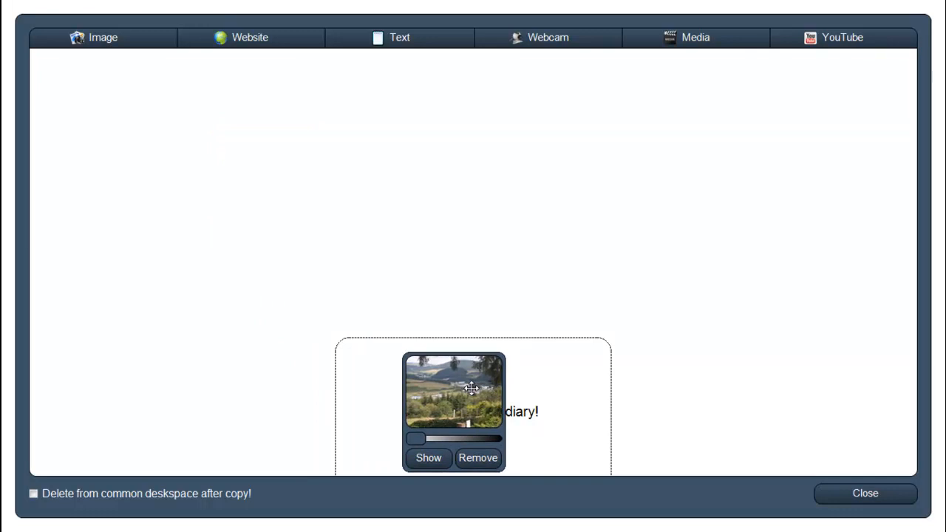
drag(472, 388, 479, 403)
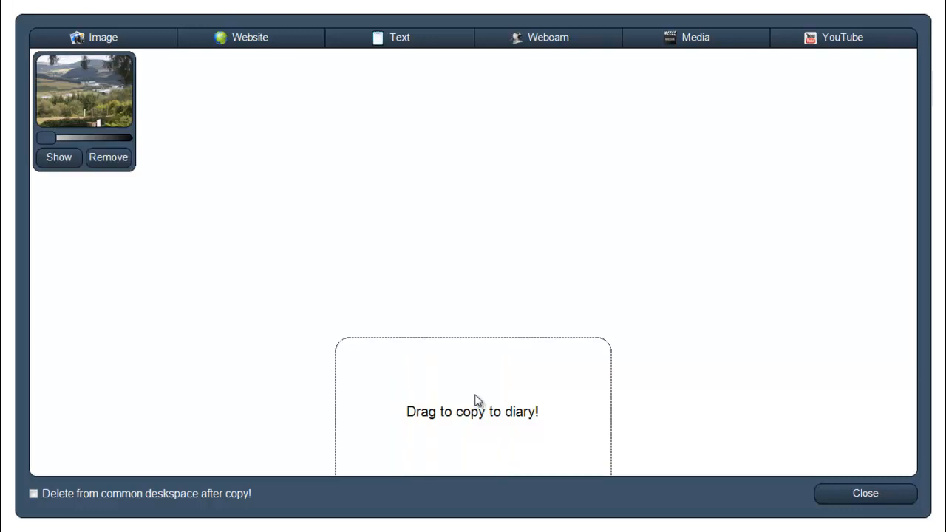
click(870, 499)
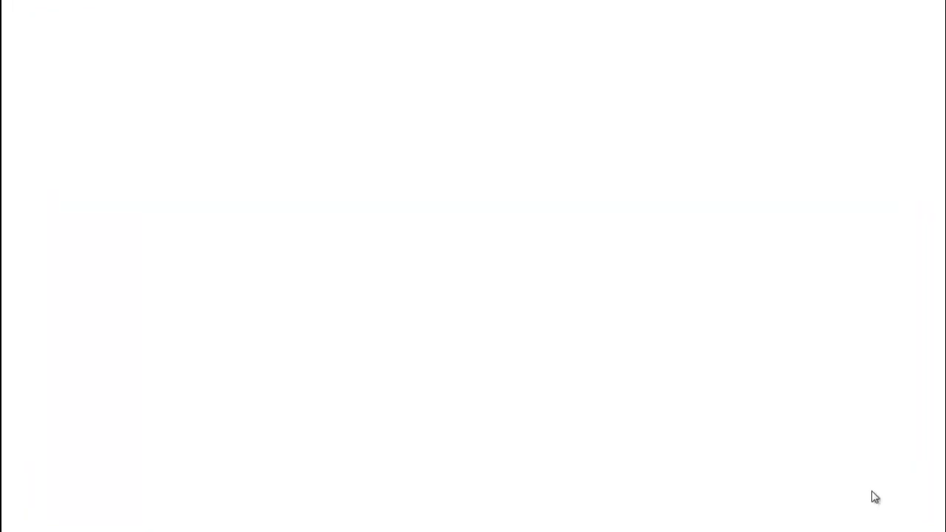
drag(111, 244, 215, 292)
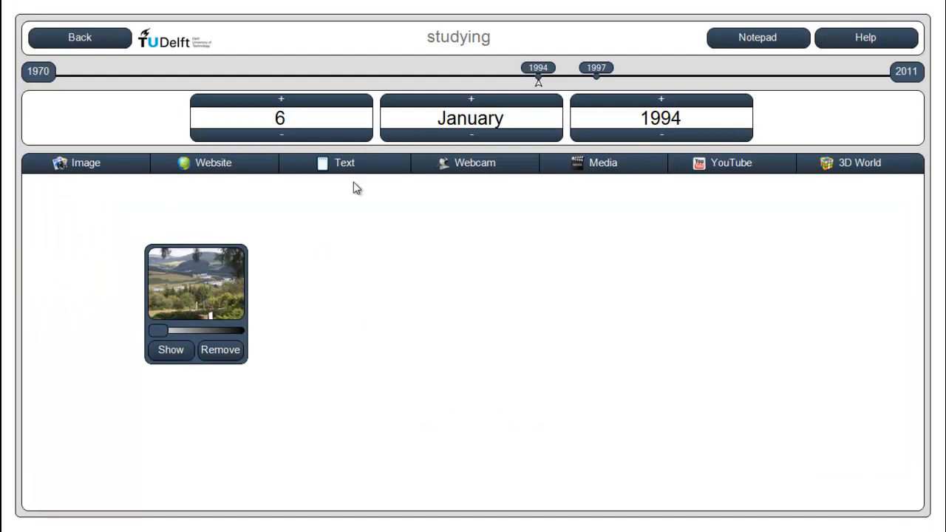
Return to the 5 January 1994 page and shift the text note, map snapshot and webcam picture slightly upward
click(301, 138)
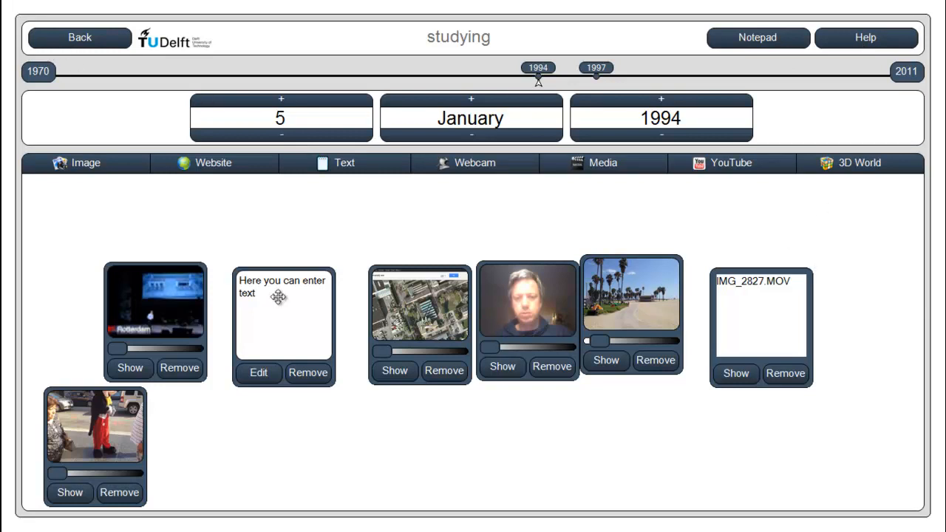
drag(278, 297, 275, 273)
drag(396, 298, 381, 280)
drag(534, 296, 527, 266)
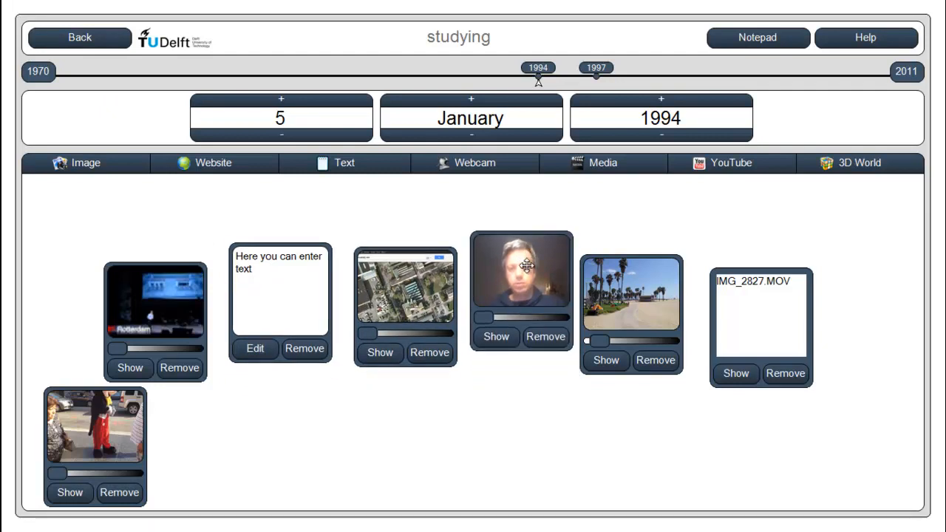
Move the palm-tree picture and the IMG_2827.MOV item upward, and place the Mickey Mouse picture below the text note and map snapshot
drag(627, 292, 633, 253)
drag(743, 292, 736, 256)
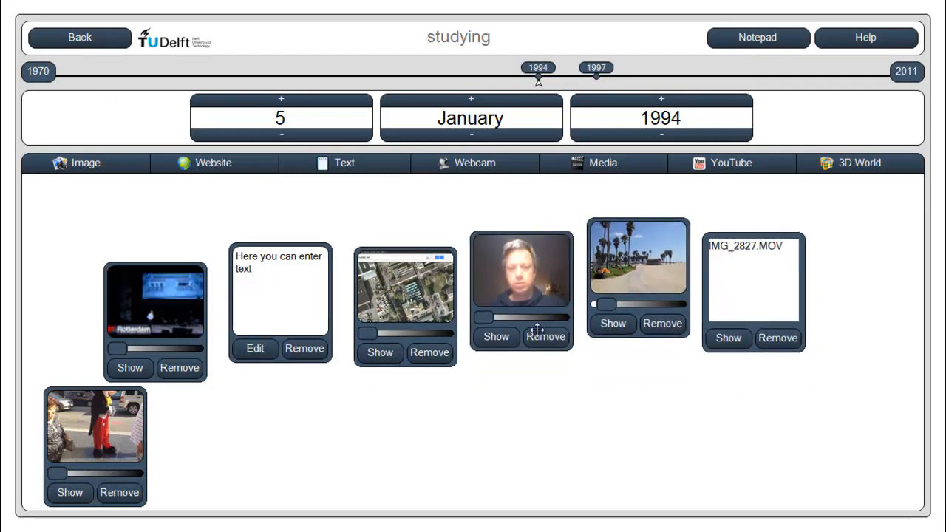
drag(81, 453, 319, 437)
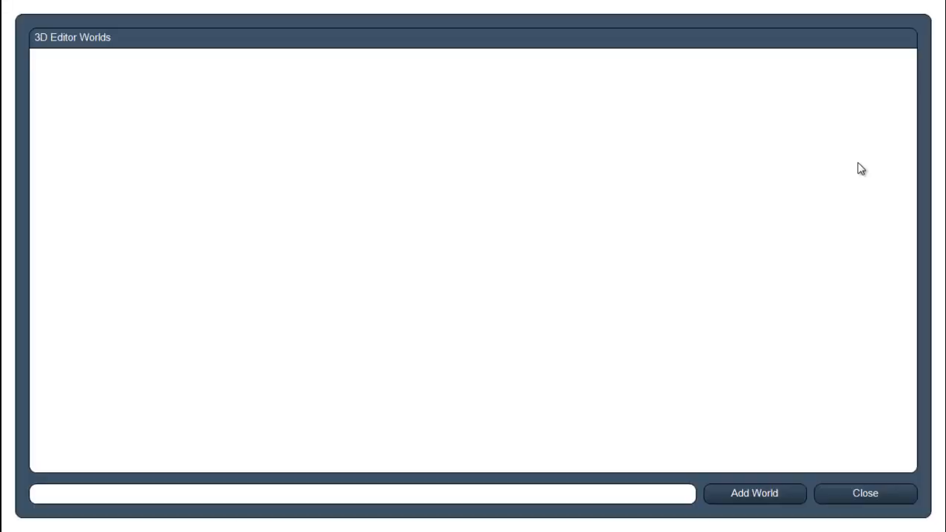
Add a 3D editor world named "my first world"
click(189, 493)
text(my first world)
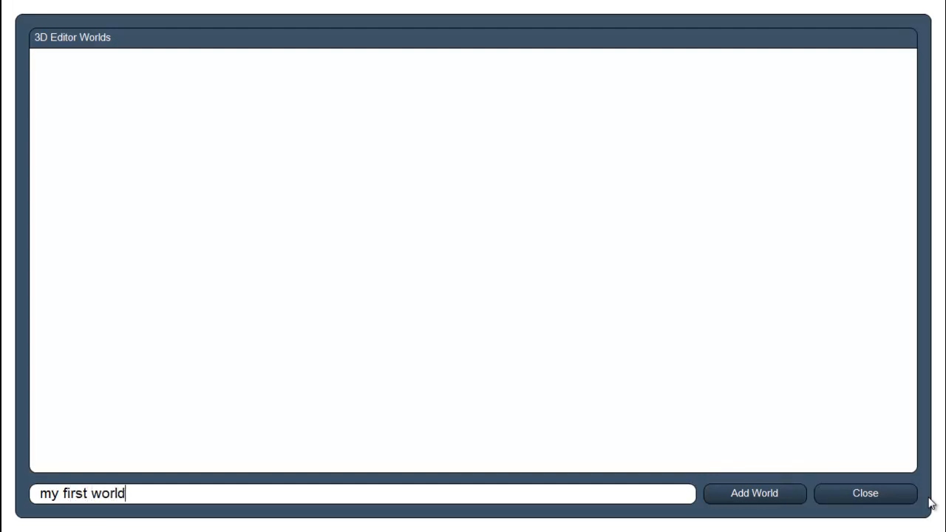
click(758, 501)
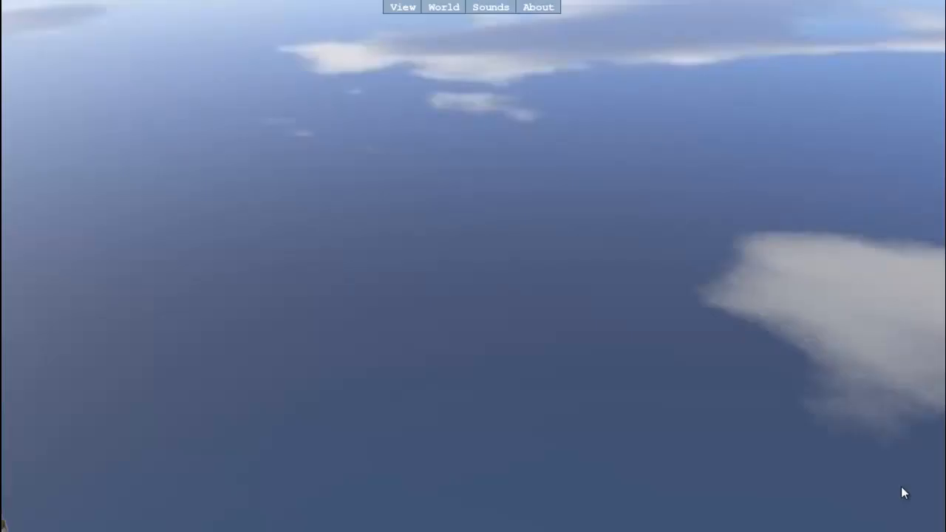
Load the predefined Park world, overwriting the current 3D world, and show the editing menus
click(446, 10)
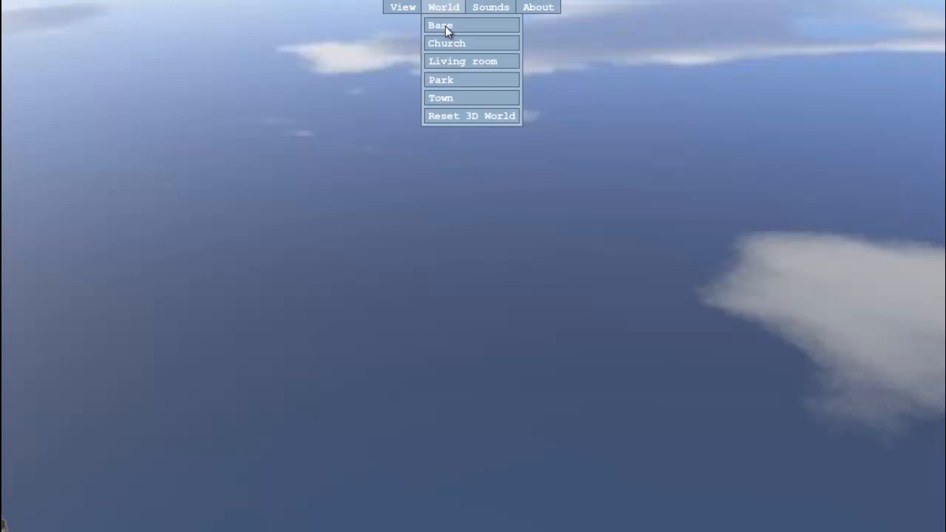
click(446, 81)
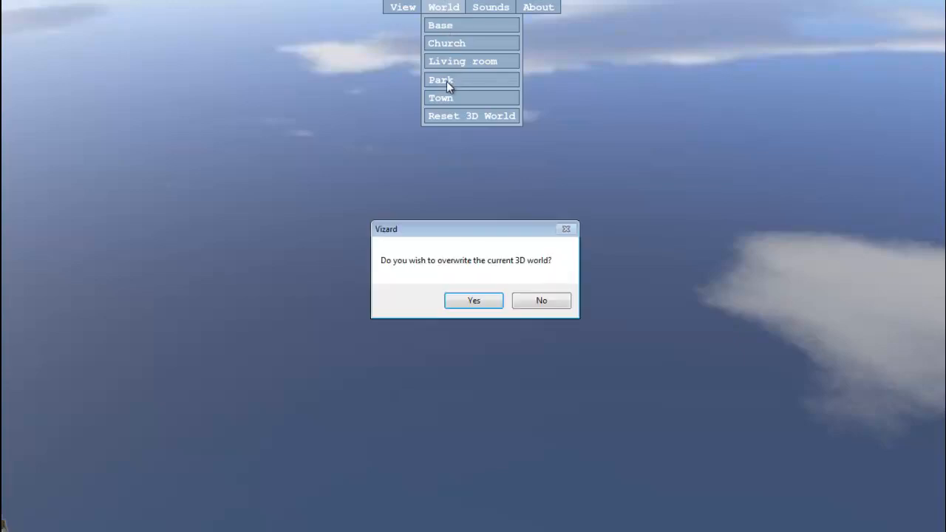
click(481, 299)
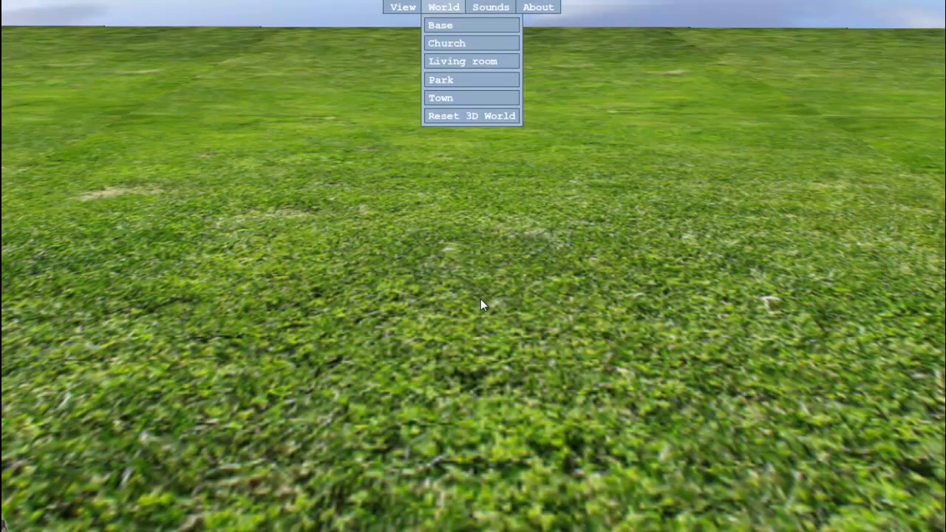
click(402, 8)
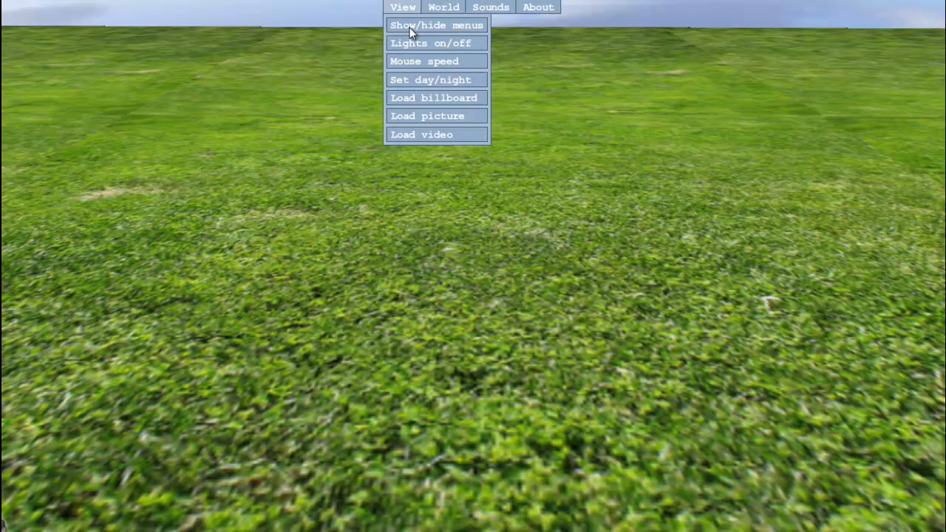
click(409, 28)
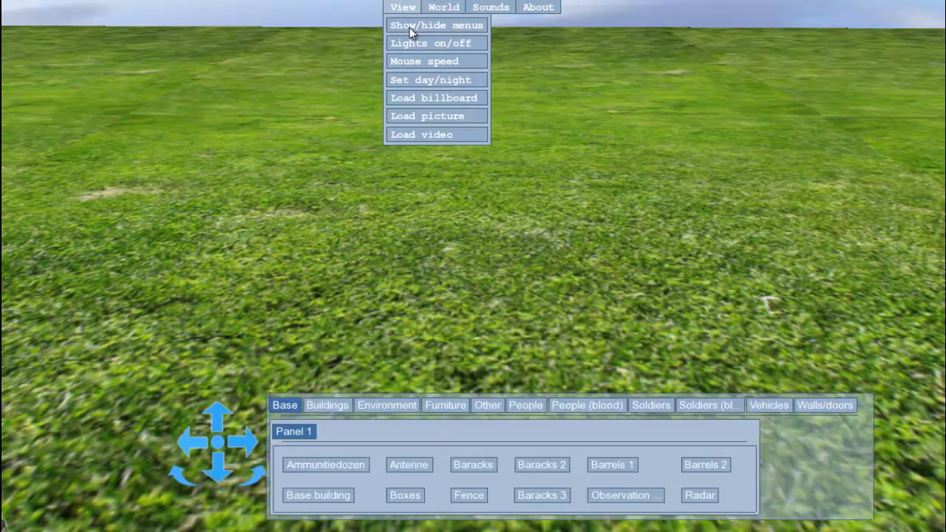
Explore the grass field by moving and turning the viewpoint in all directions with the on-screen navigation arrows
click(193, 442)
click(218, 418)
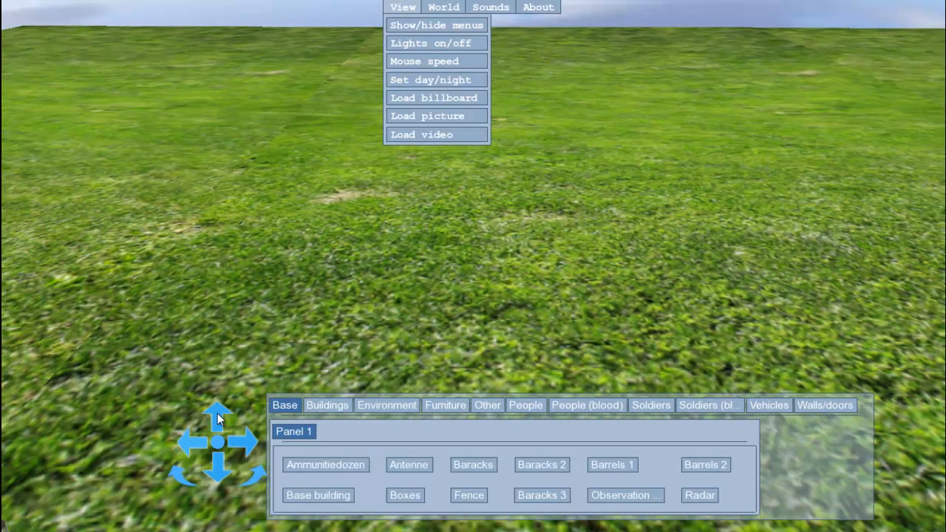
click(218, 479)
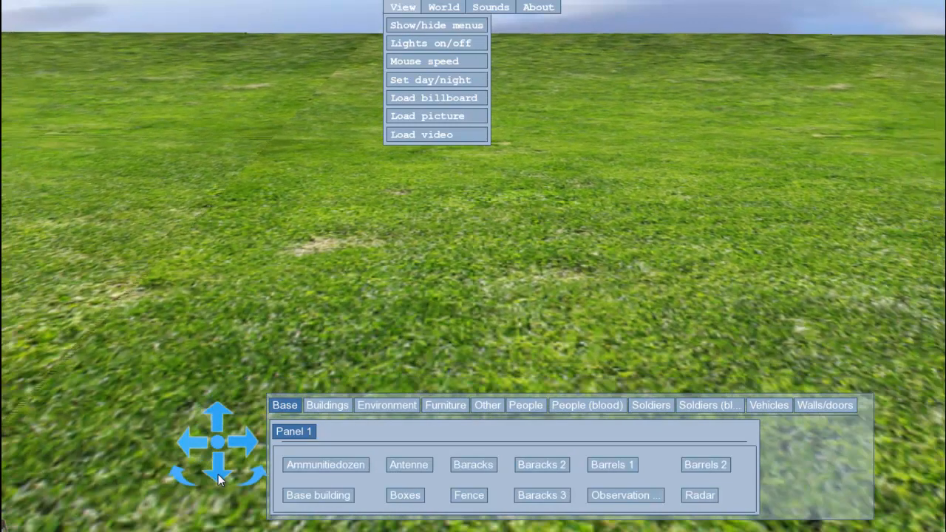
click(219, 421)
click(219, 477)
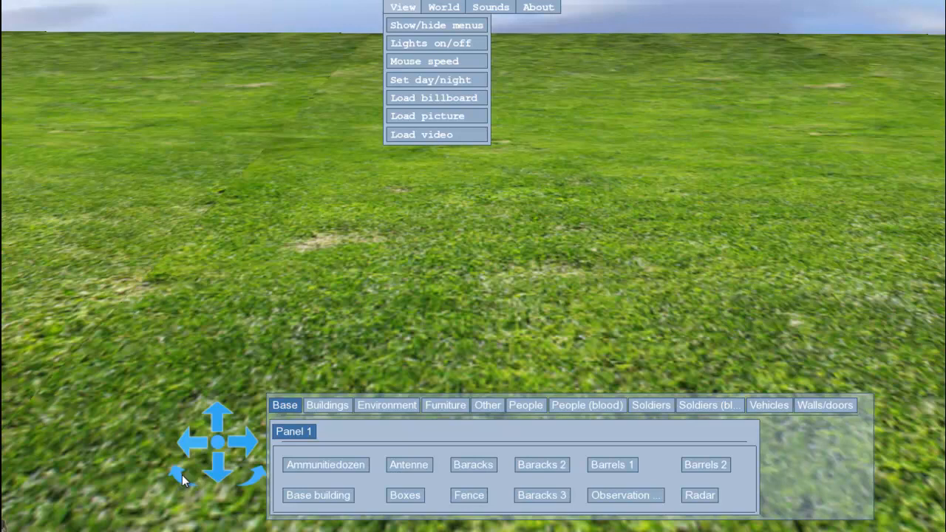
click(178, 474)
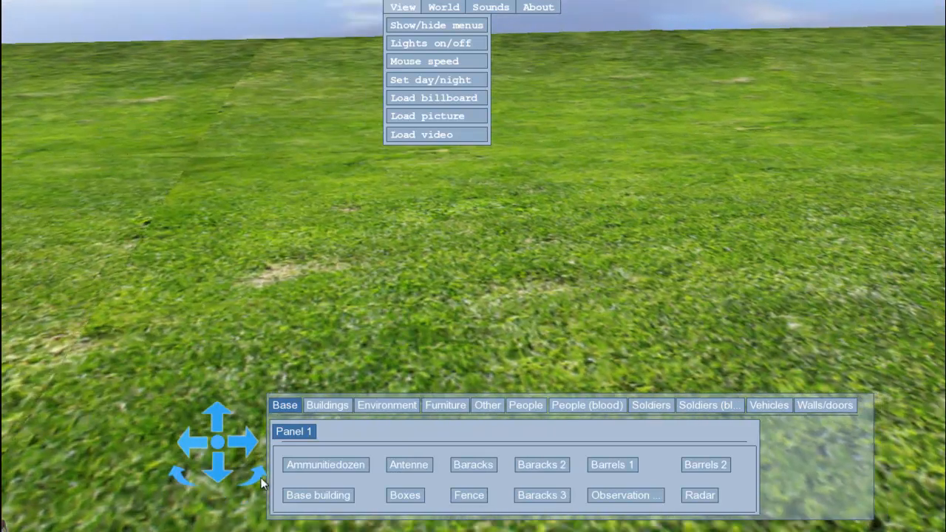
click(255, 476)
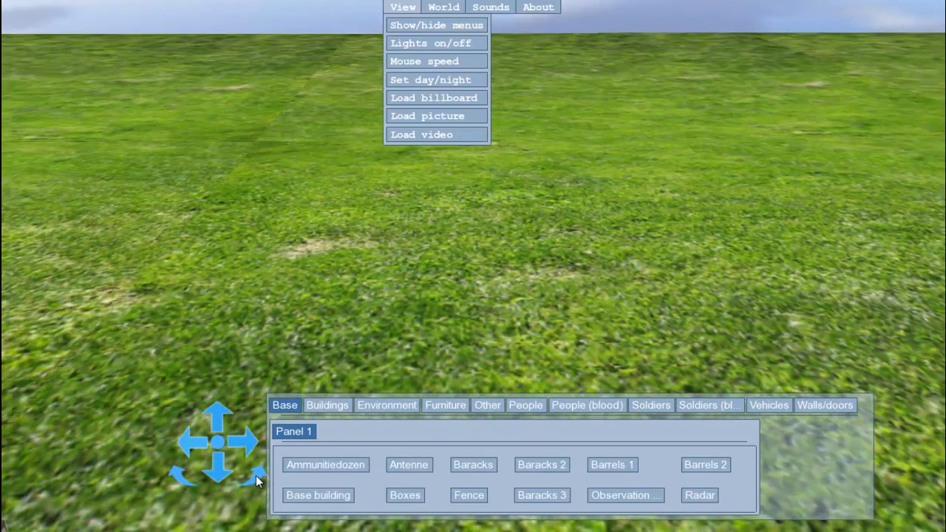
click(280, 23)
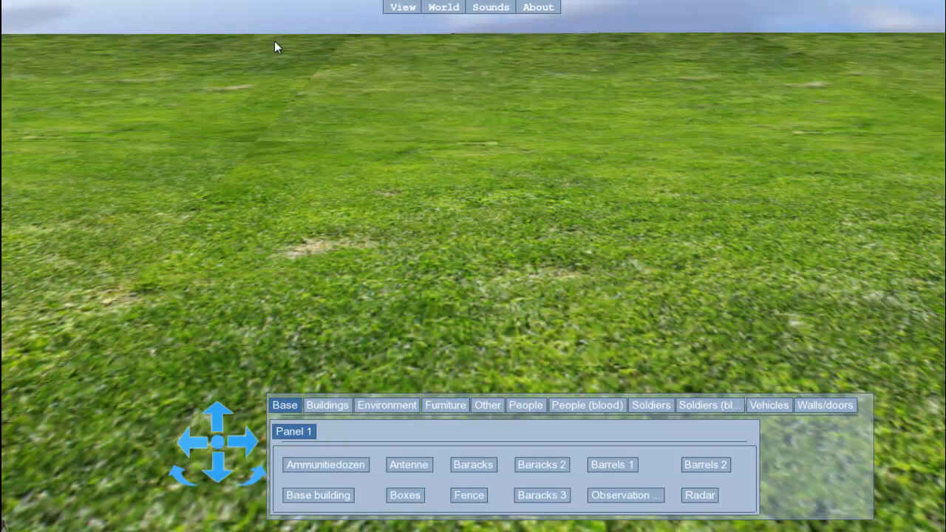
Look around the sky and field by tilting, turning and moving the viewpoint freely, and reset it to the starting view
drag(257, 31, 260, 59)
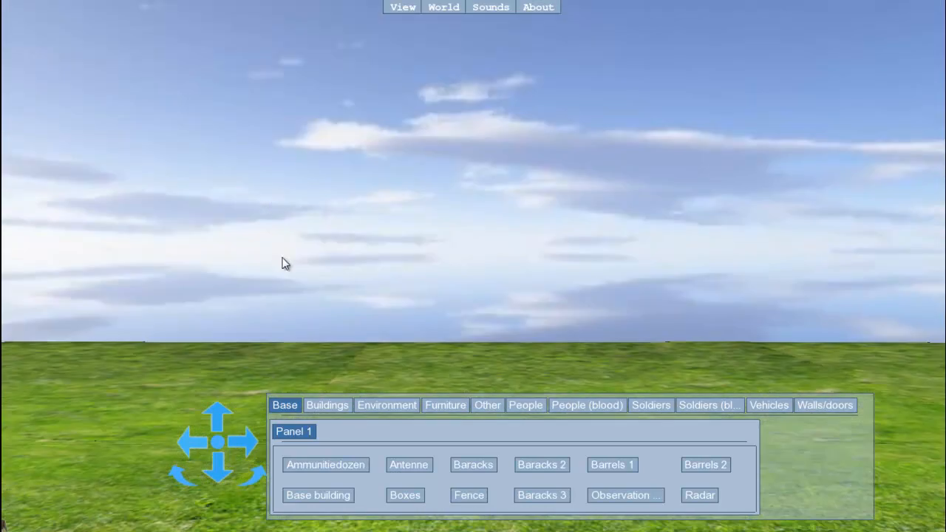
drag(285, 264, 279, 315)
key(s)
key(w)
drag(322, 196, 381, 142)
drag(537, 163, 37, 176)
drag(447, 116, 515, 125)
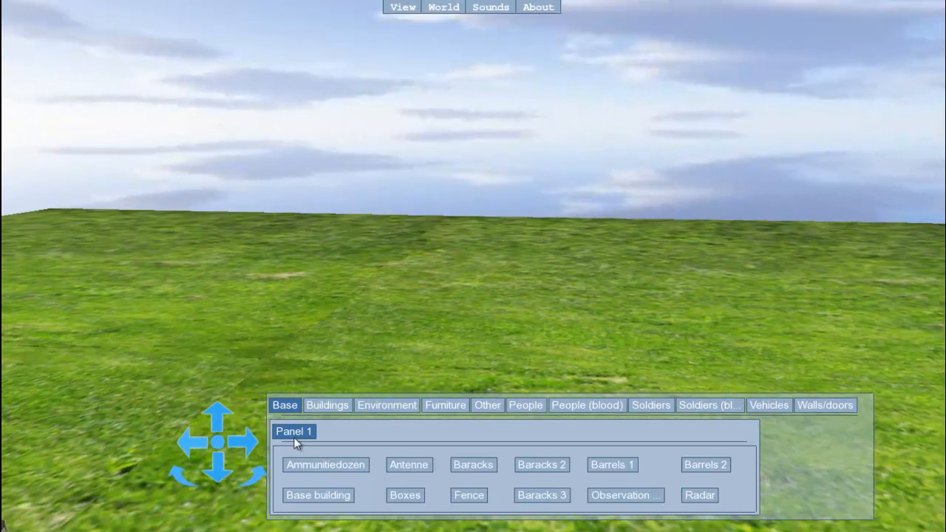
click(219, 449)
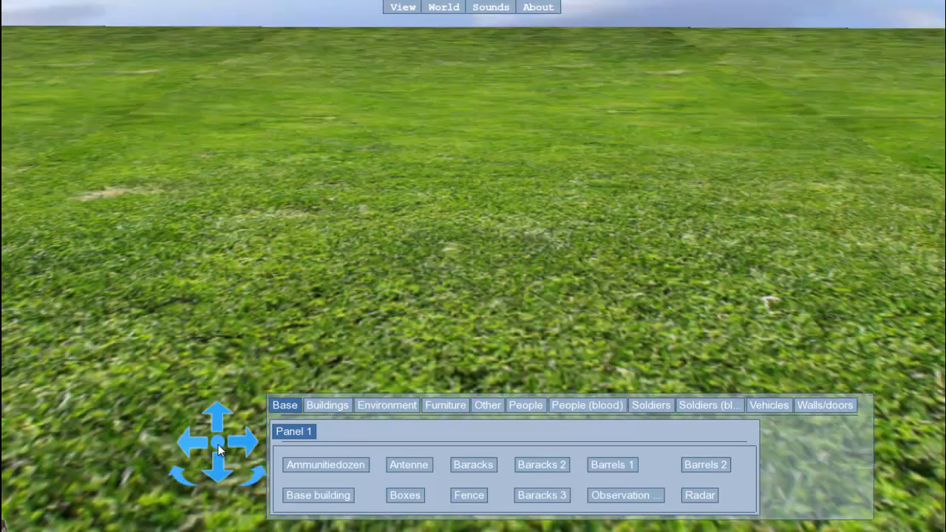
Add a two-storey building from the Base objects to the grass field and shift it to the left
drag(649, 18, 649, 8)
drag(628, 107, 624, 27)
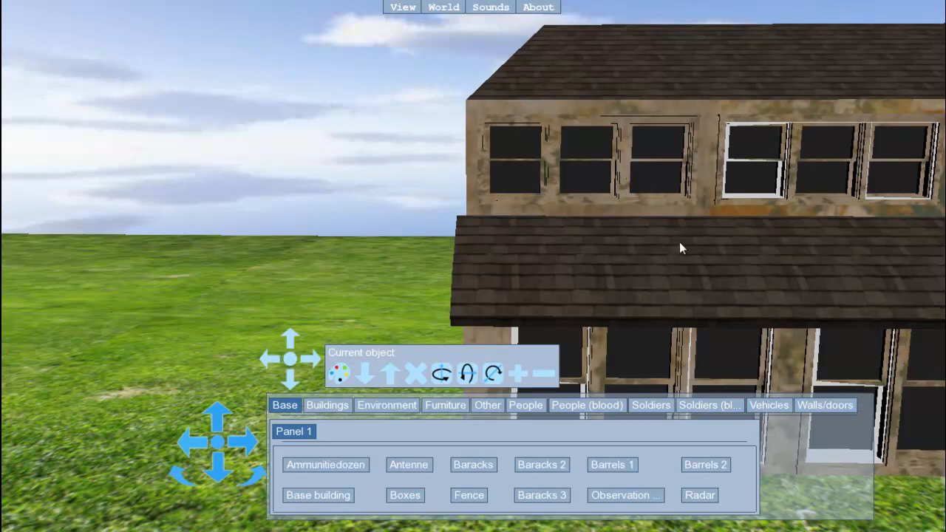
drag(272, 360, 272, 364)
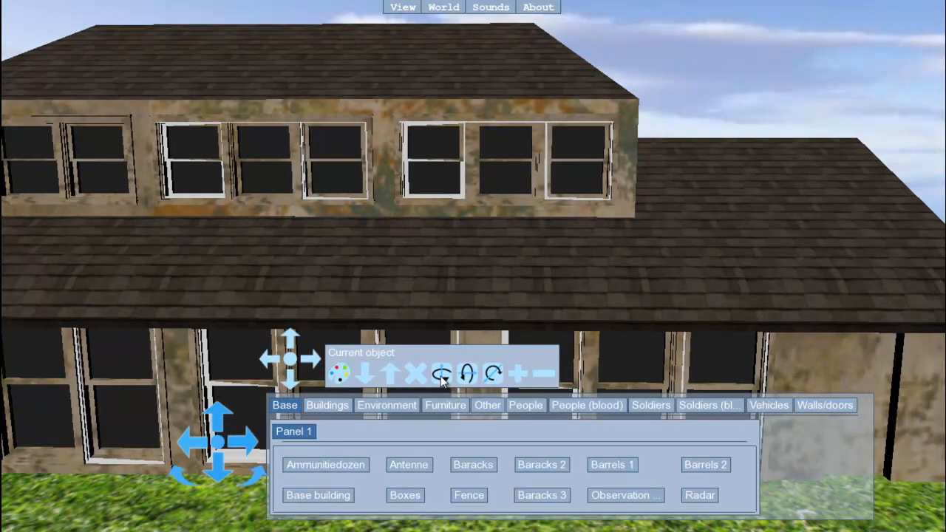
Rotate the building about its vertical axis so its windowed front faces the left side of the field
drag(441, 378, 440, 376)
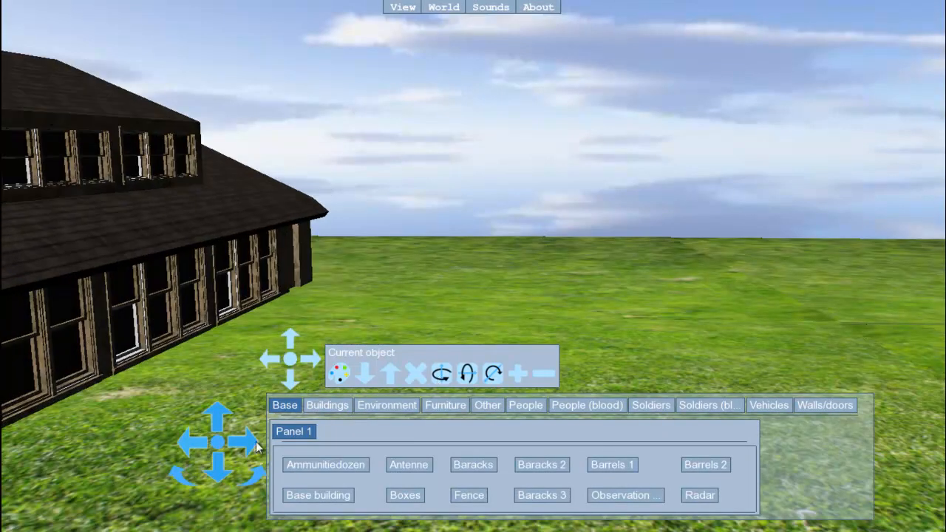
drag(218, 485, 212, 463)
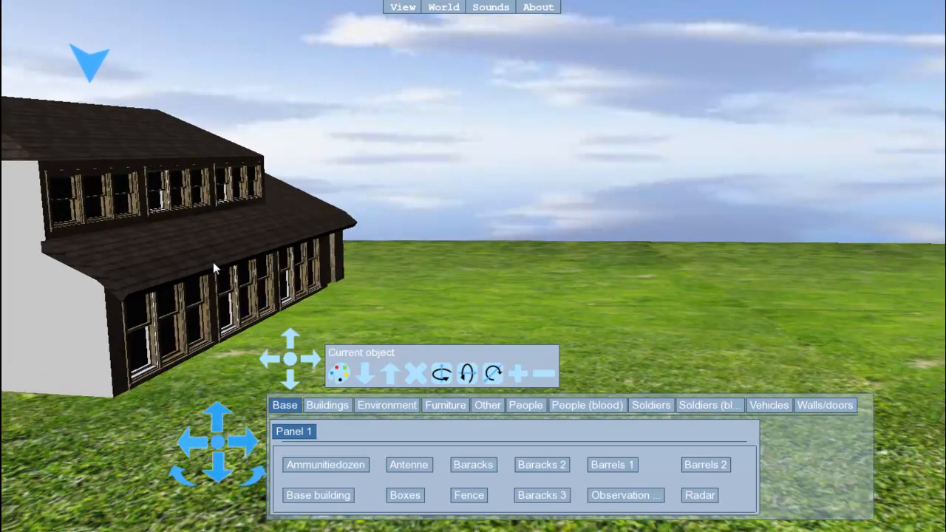
drag(441, 376, 438, 377)
Move the building step by step to the right edge of the visible field
drag(315, 360, 316, 360)
click(317, 360)
click(316, 360)
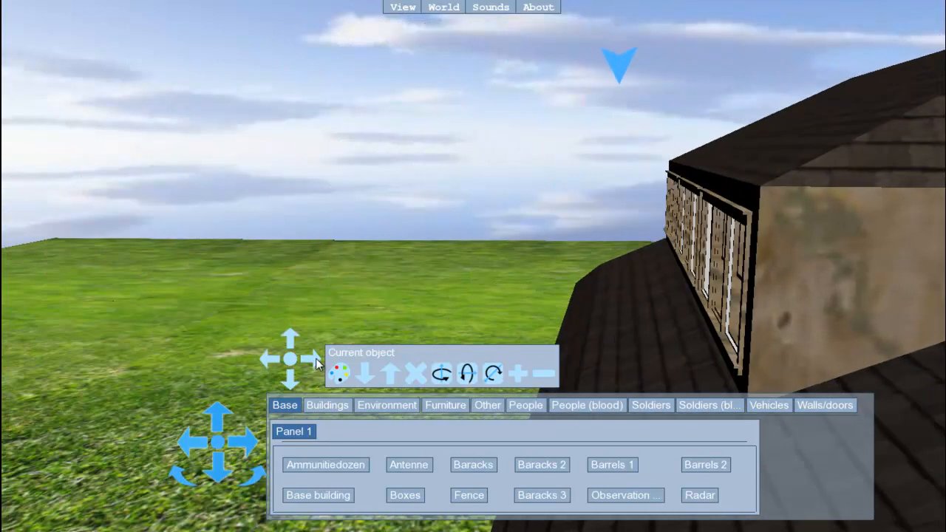
click(316, 360)
click(316, 360)
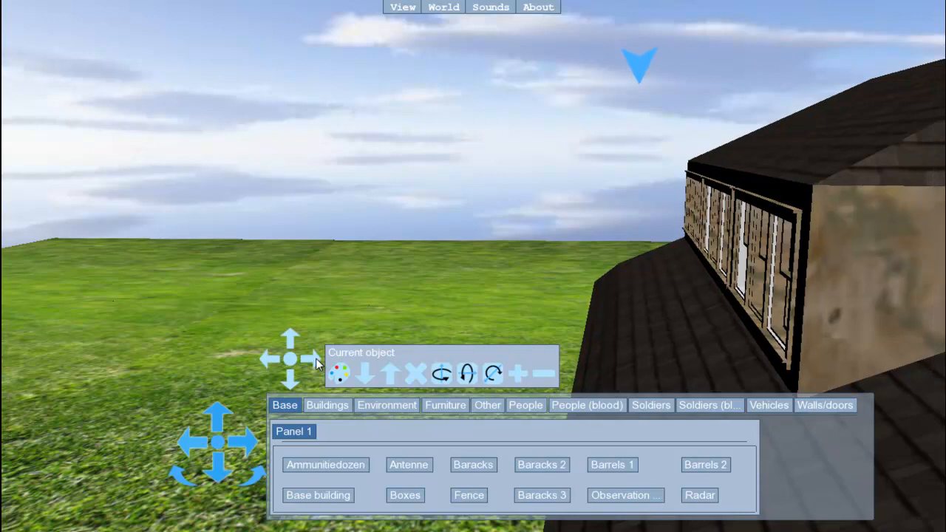
click(317, 360)
click(316, 360)
click(316, 360)
click(316, 359)
click(317, 360)
click(316, 360)
click(316, 360)
click(316, 360)
click(316, 360)
click(316, 360)
click(317, 360)
click(316, 360)
click(317, 360)
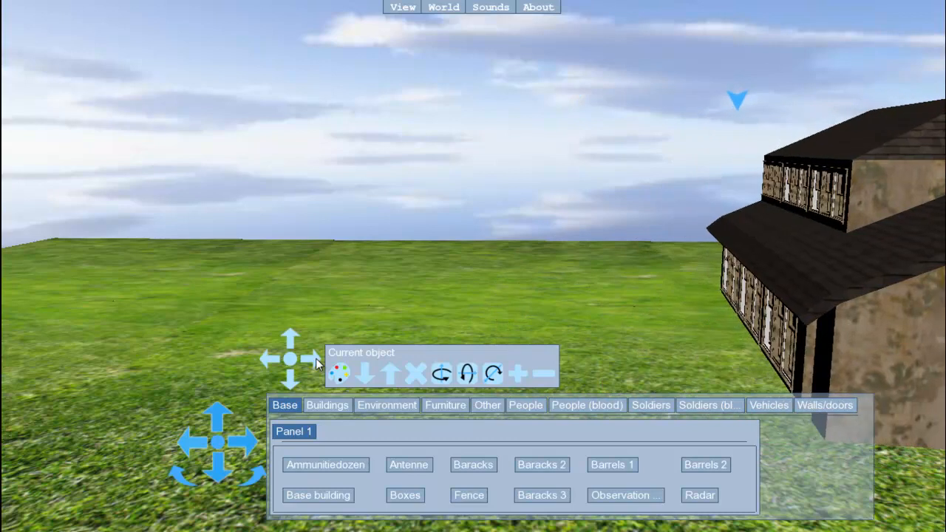
click(316, 360)
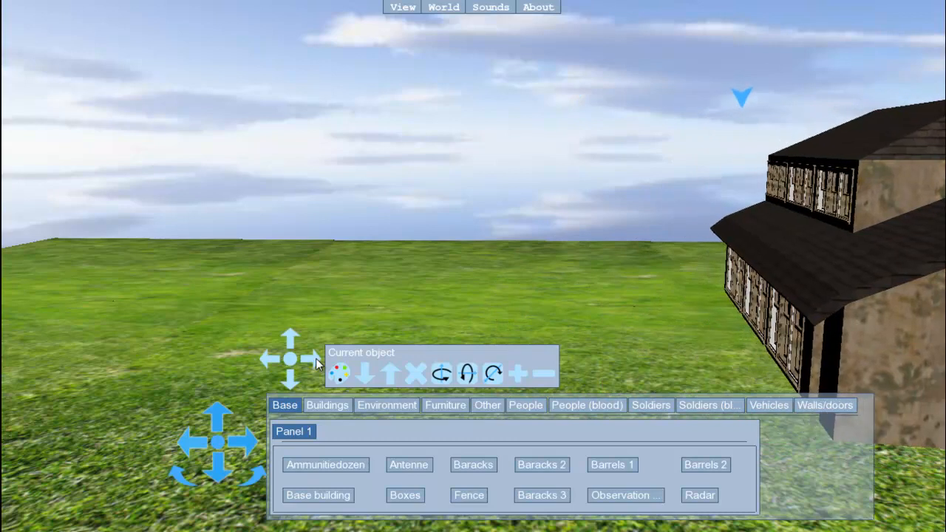
Rotate the building about its vertical axis until its windowed front faces the viewer
click(448, 379)
click(449, 379)
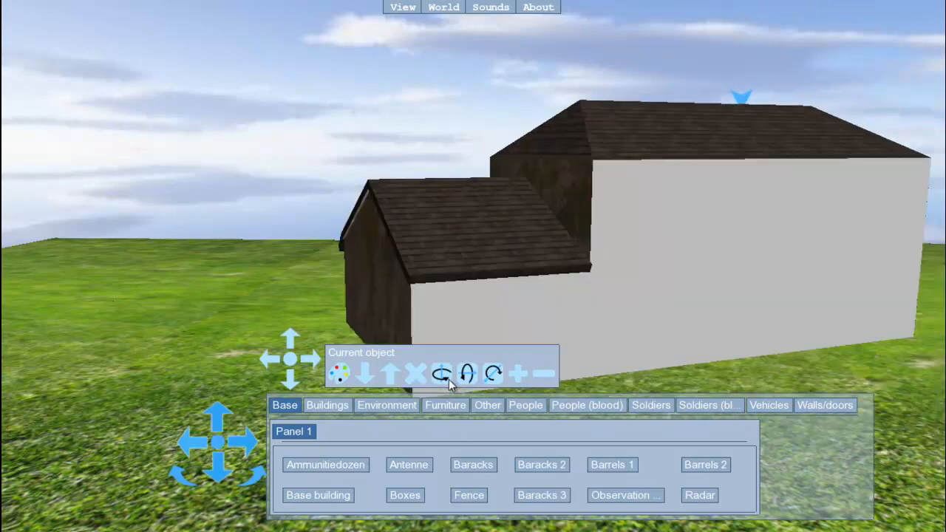
click(448, 380)
click(448, 379)
click(448, 379)
click(449, 379)
click(449, 379)
click(449, 379)
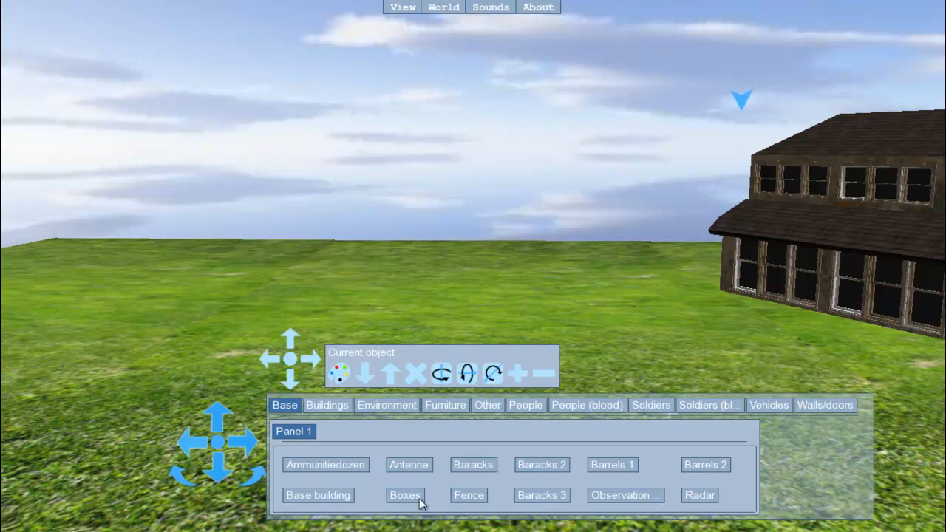
Add a fence from the Base objects, move it farther back beside the building, and shrink it to a low strip
click(468, 496)
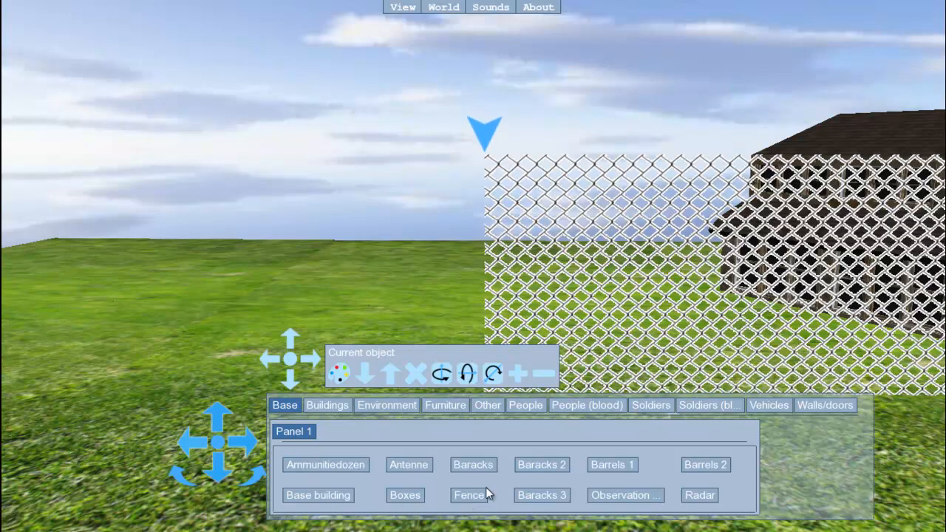
click(289, 338)
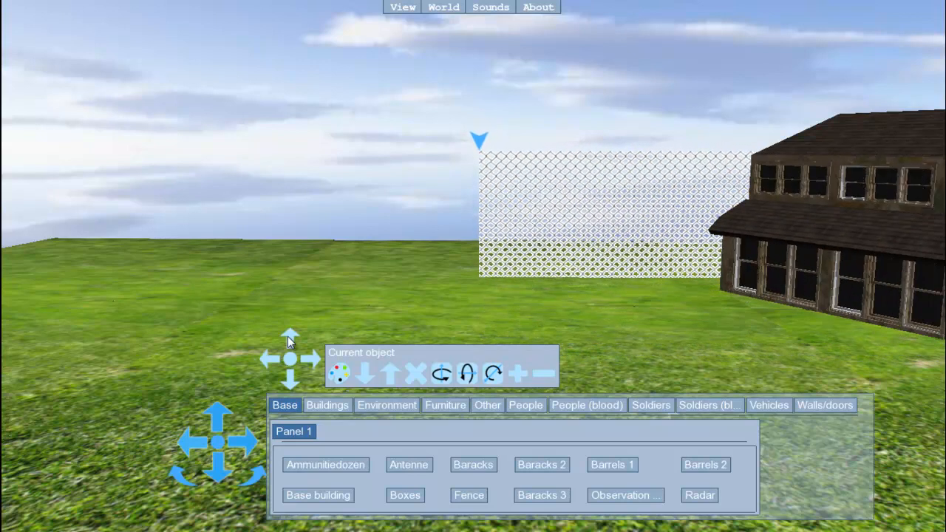
click(543, 376)
click(543, 376)
click(543, 376)
click(543, 376)
click(543, 376)
click(544, 376)
click(543, 376)
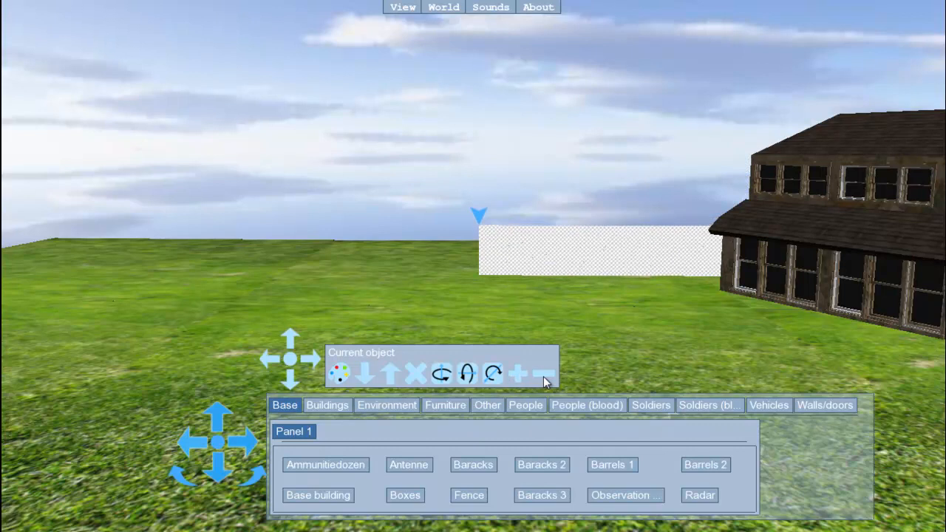
Enlarge the fence slightly and delete it from the world
click(522, 374)
click(522, 373)
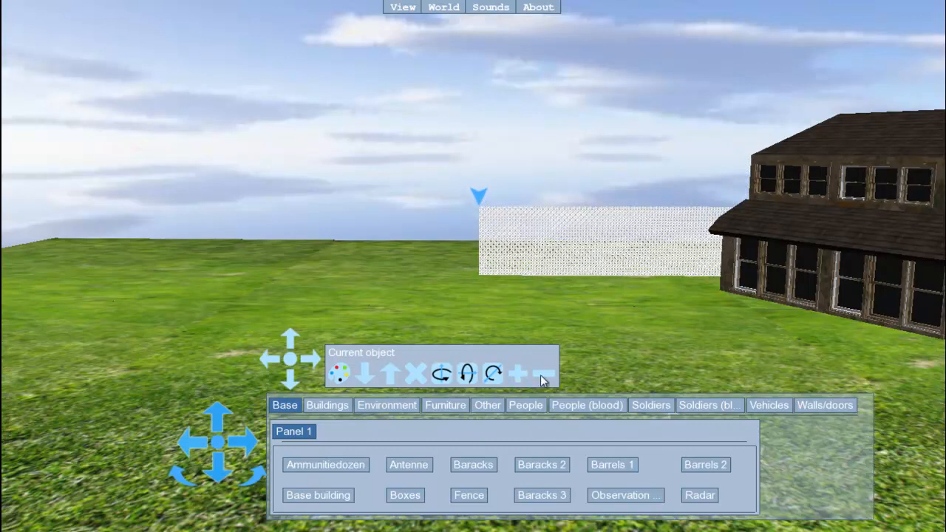
click(417, 375)
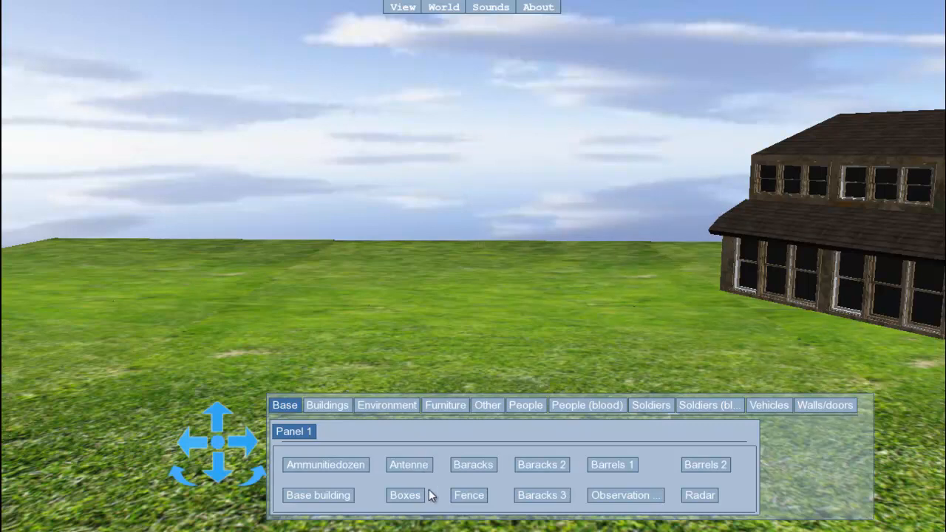
Add the Male 1 figure from the People objects, facing the viewer, and place it farther back just beside the building
click(336, 408)
click(382, 405)
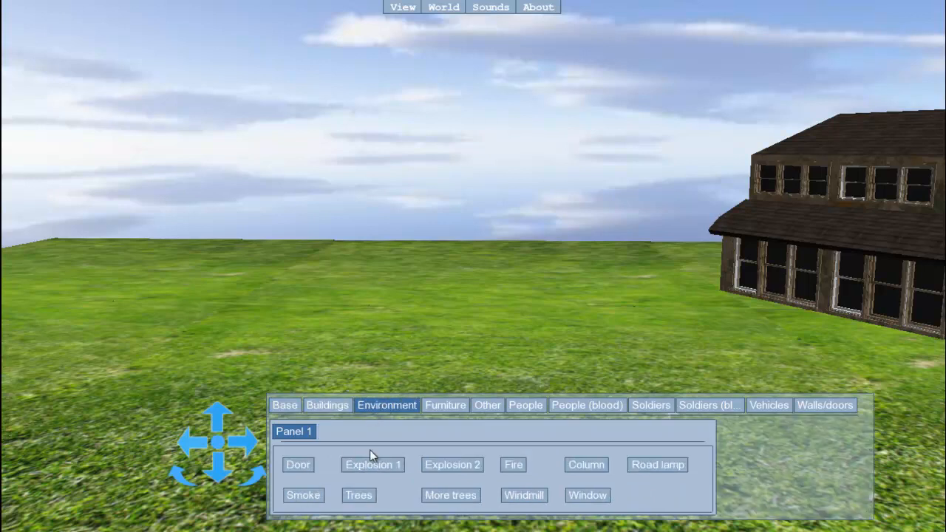
click(329, 412)
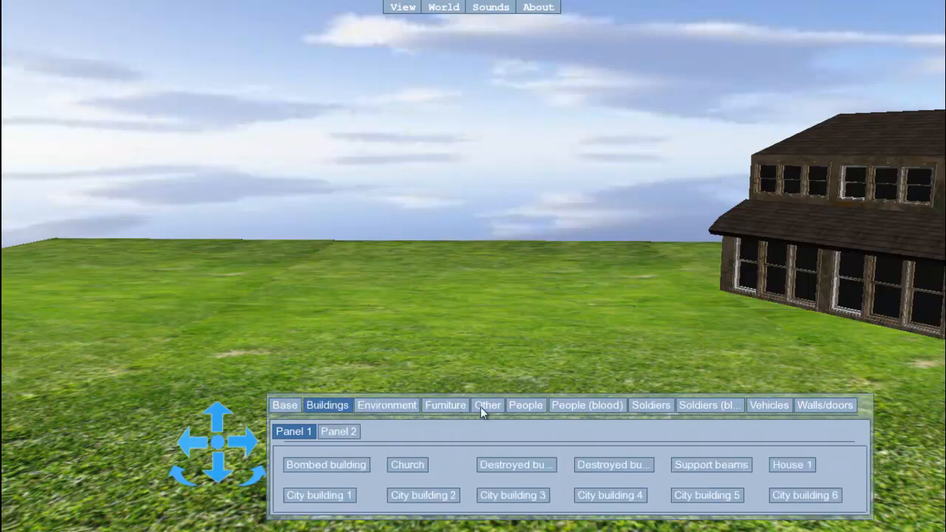
click(528, 408)
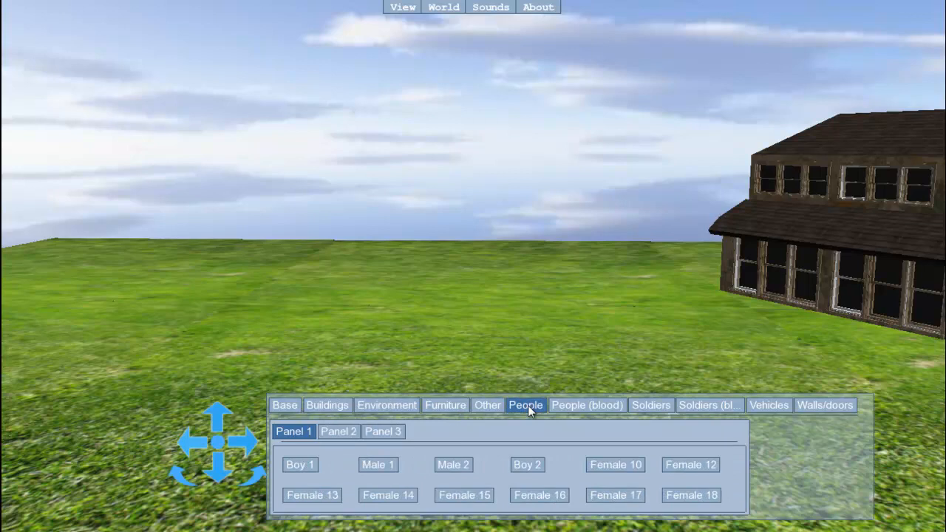
click(393, 467)
click(443, 375)
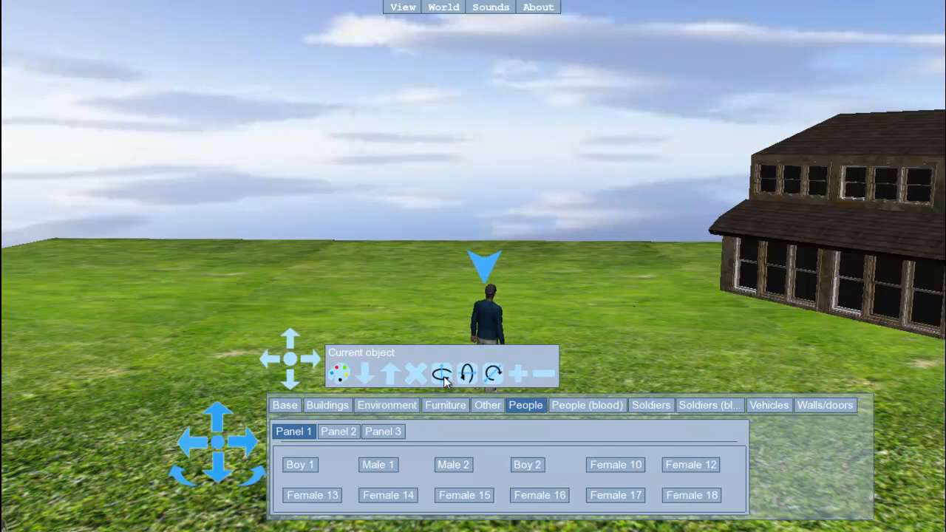
click(290, 338)
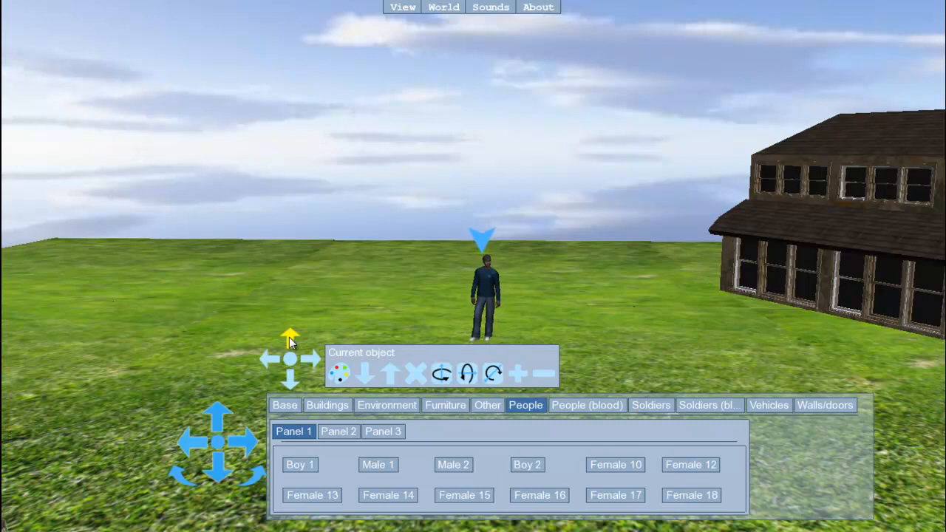
click(318, 361)
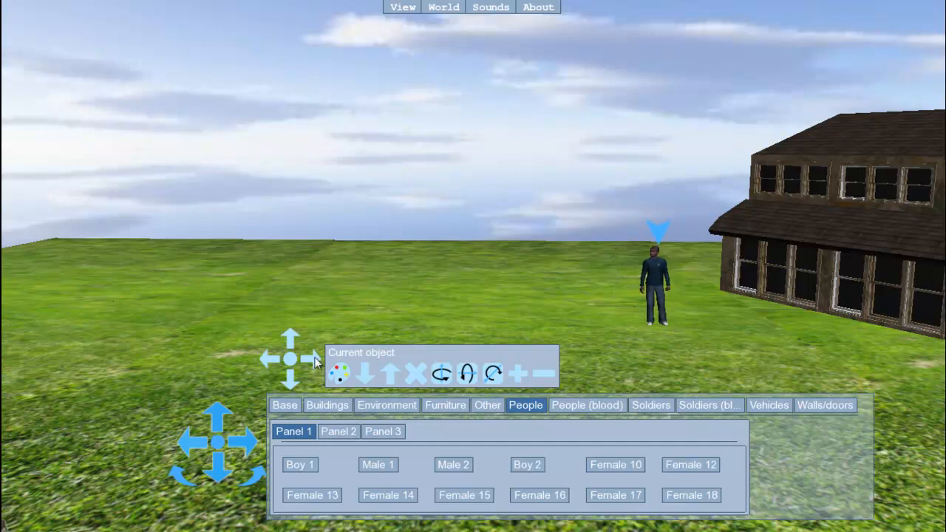
Try out a Hummer from the Vehicles objects by rotating it about all three axes, and delete it from the world
click(765, 406)
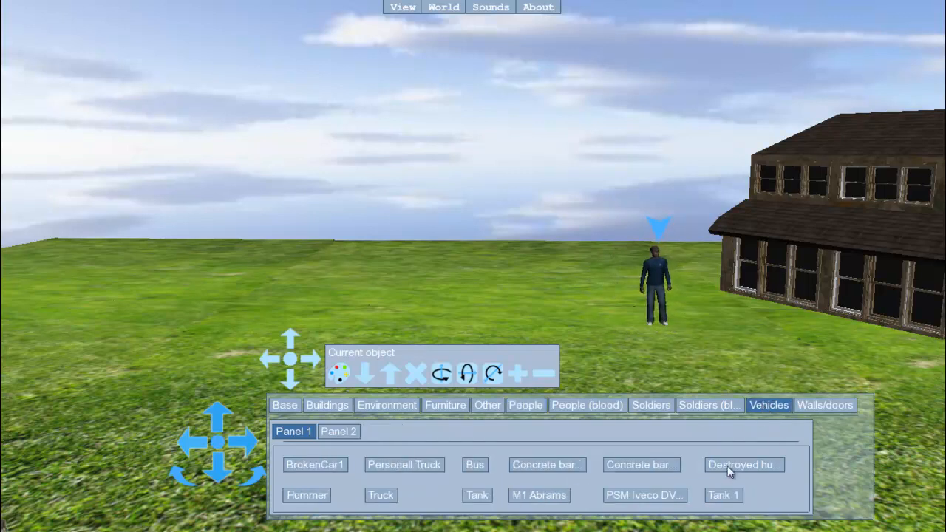
click(318, 497)
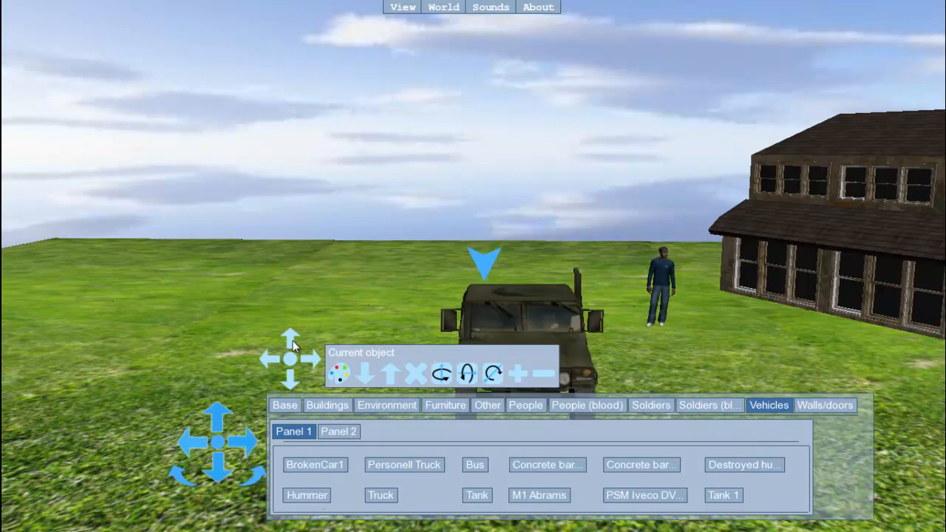
click(291, 342)
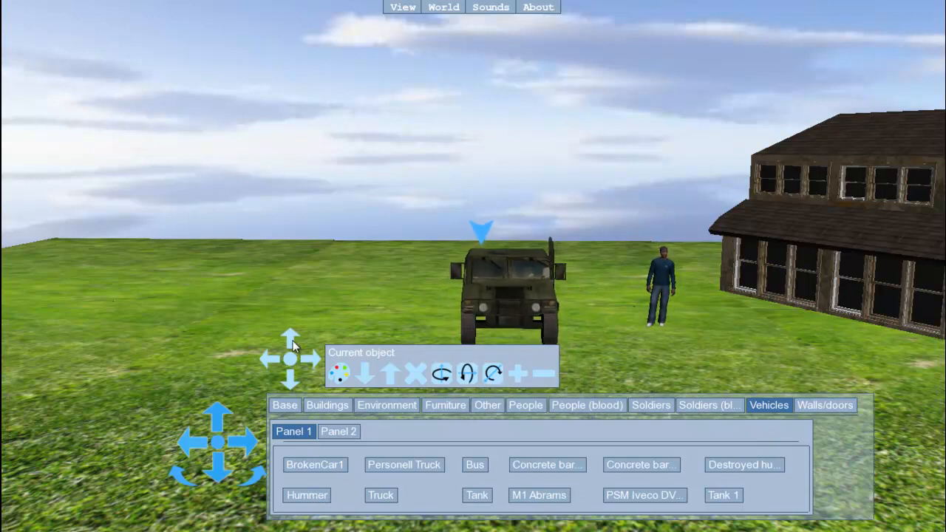
click(444, 377)
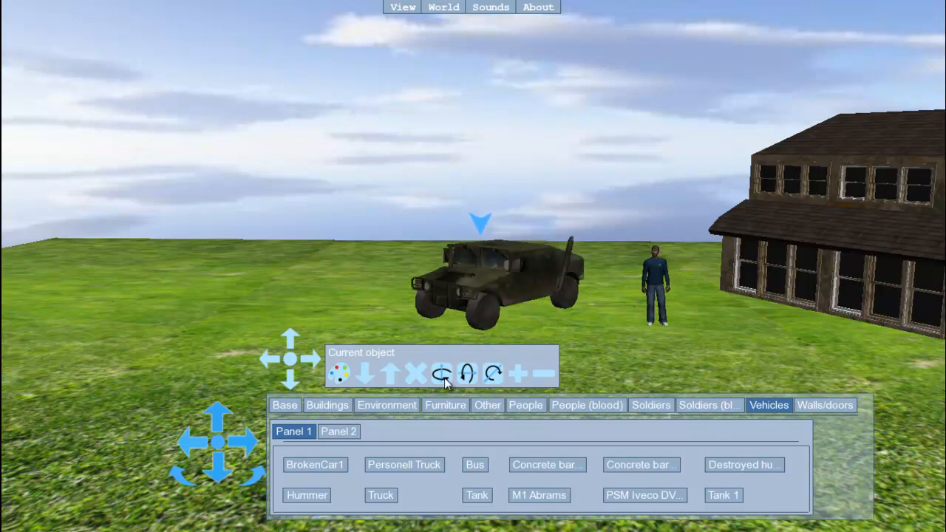
click(467, 375)
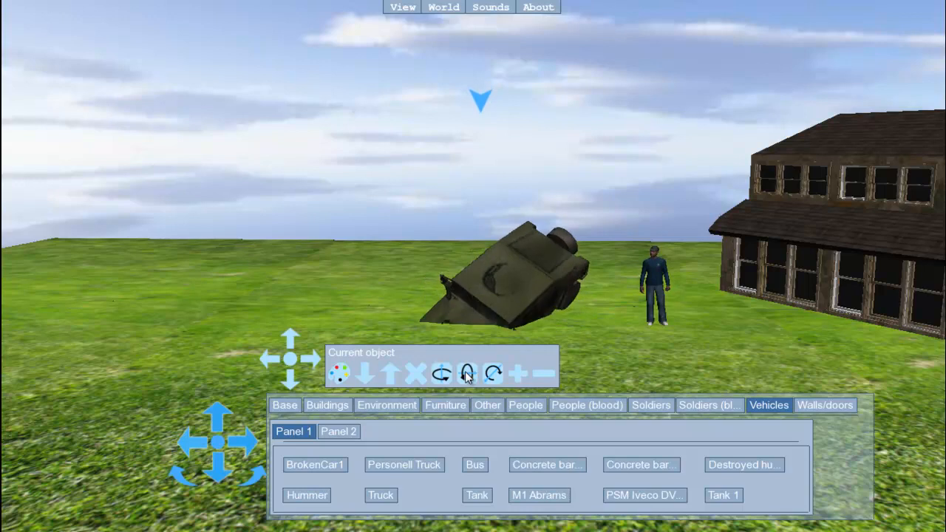
click(494, 375)
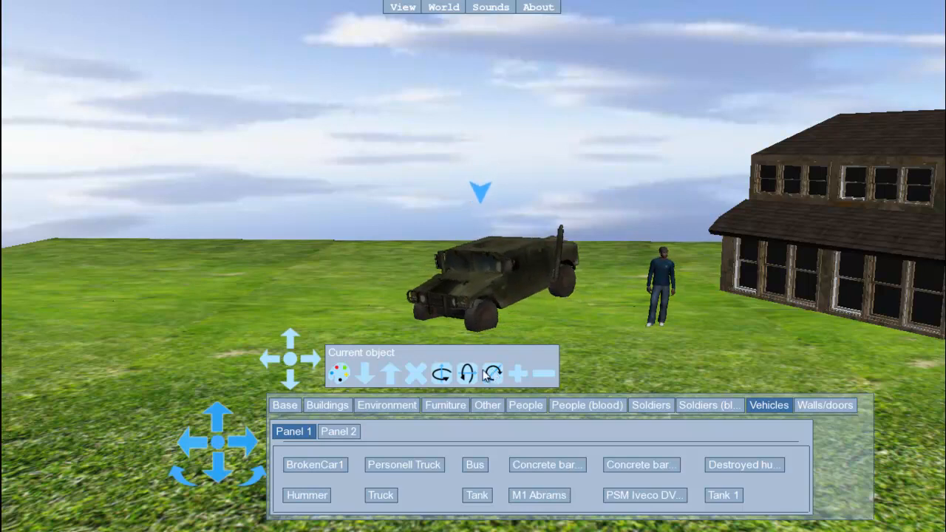
click(417, 375)
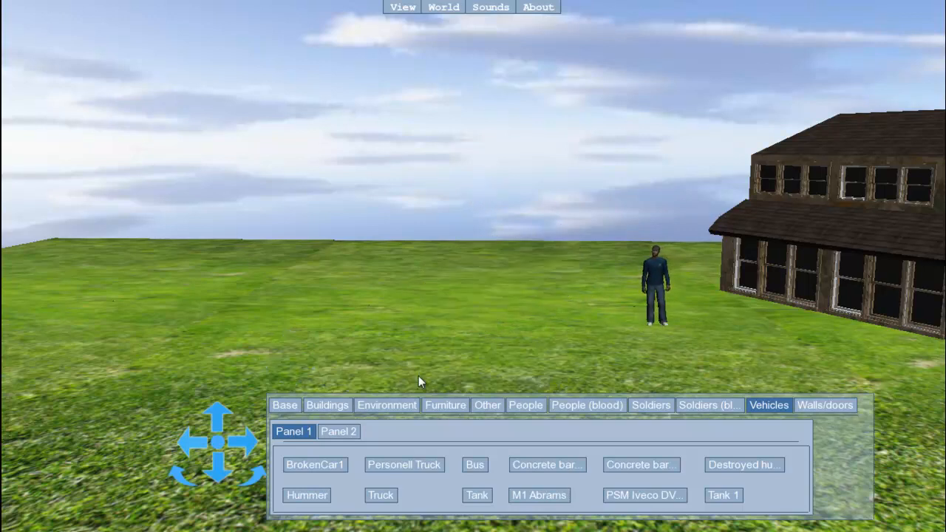
Add a Hummer from the Vehicles objects, move it farther back, and rotate it about its vertical axis to show its side
click(323, 498)
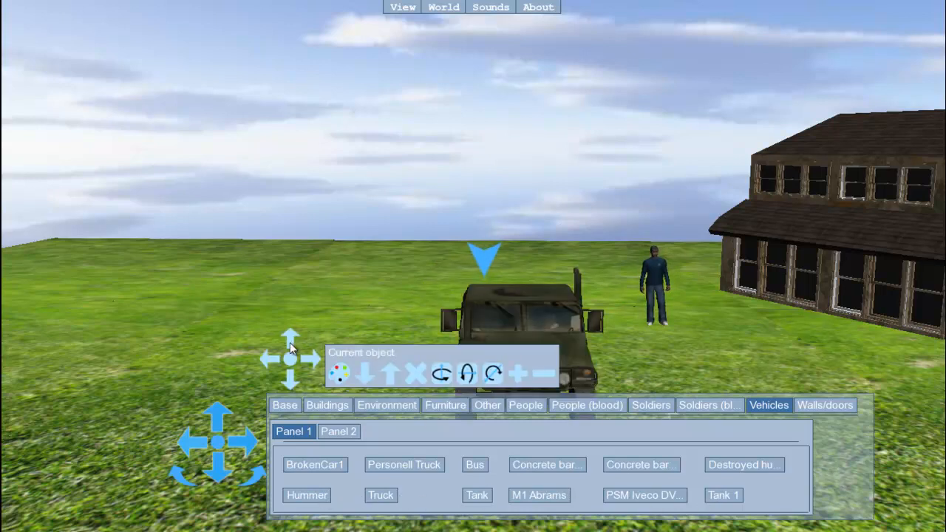
click(290, 340)
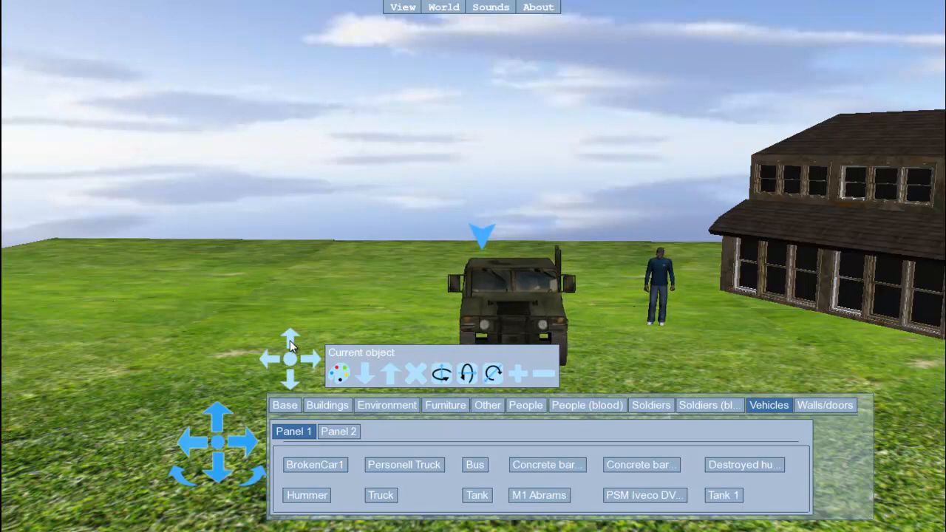
click(289, 340)
click(441, 375)
click(440, 374)
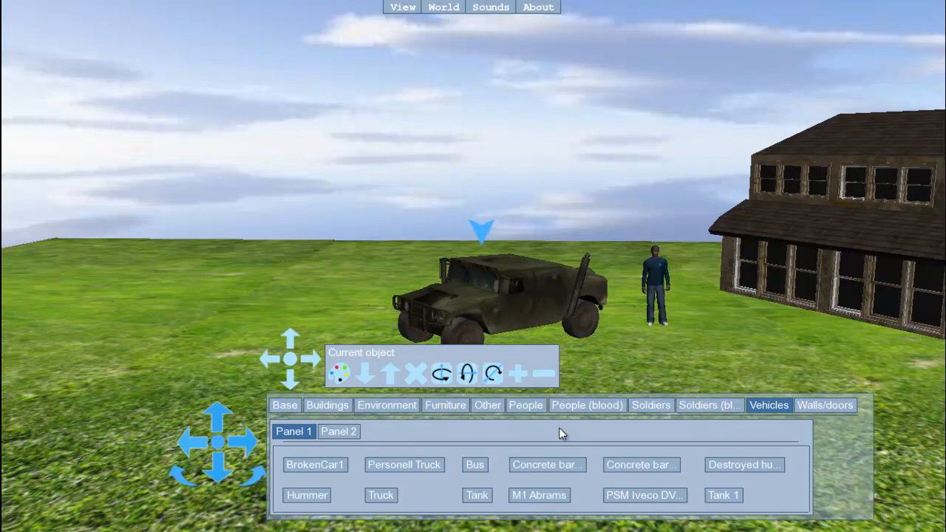
Load the "soldier" image from the soldiers folder inside People as a billboard in the world
click(404, 7)
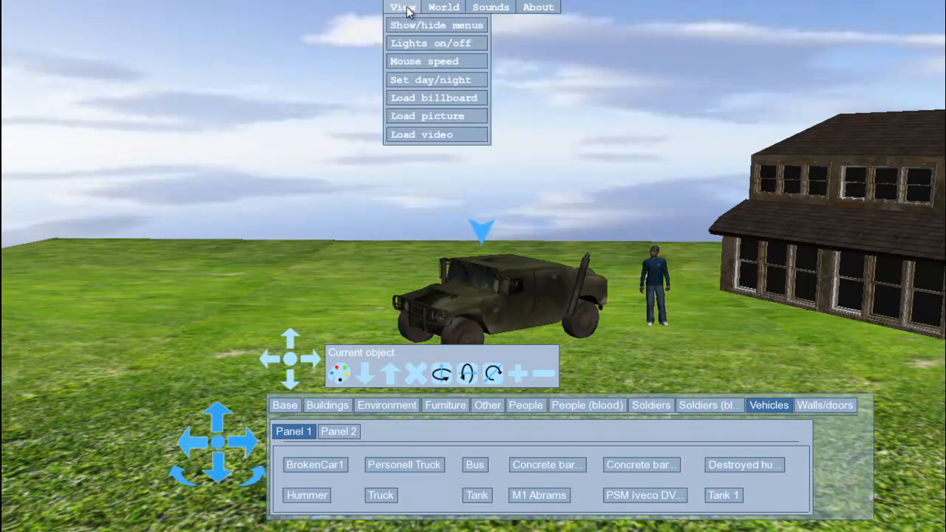
click(397, 97)
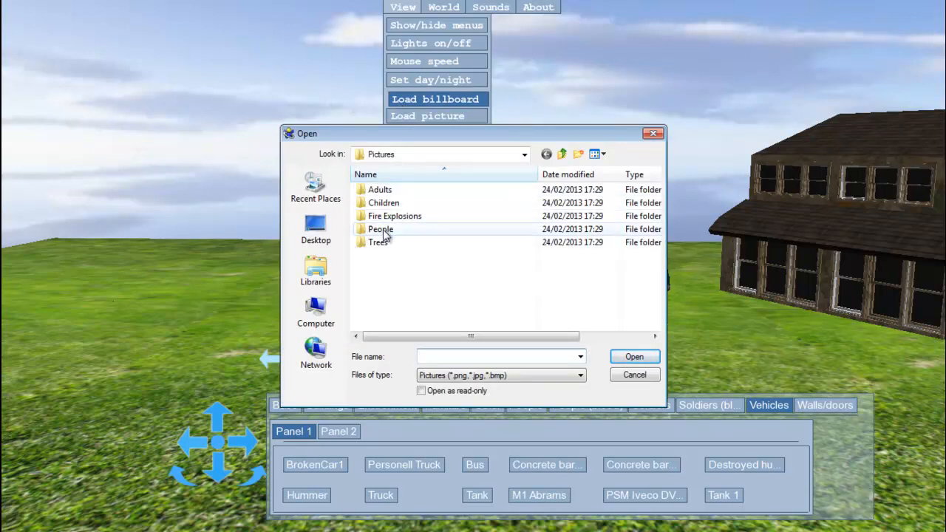
click(383, 230)
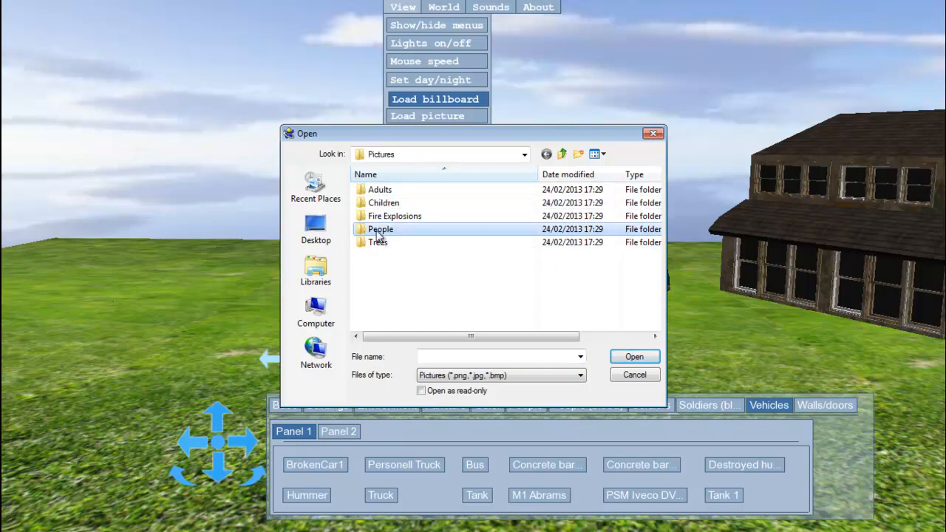
double_click(378, 231)
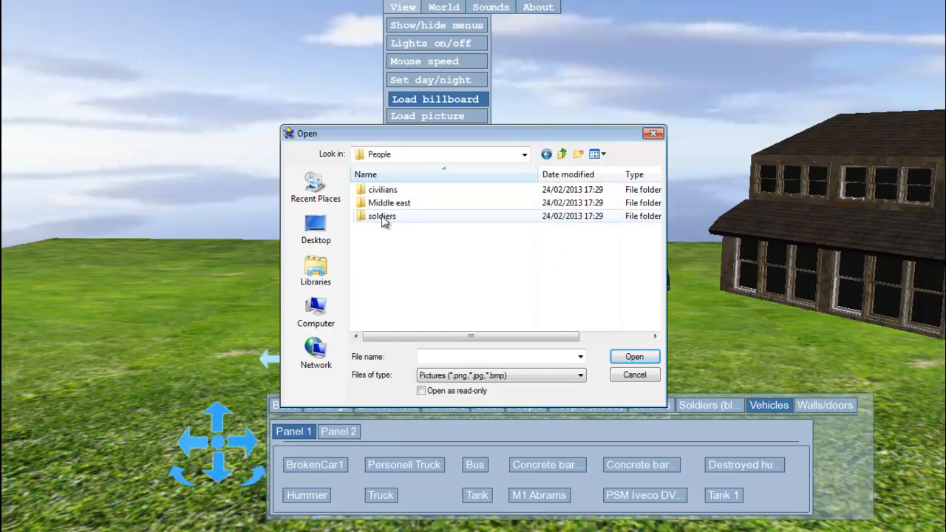
double_click(384, 216)
click(388, 206)
click(632, 357)
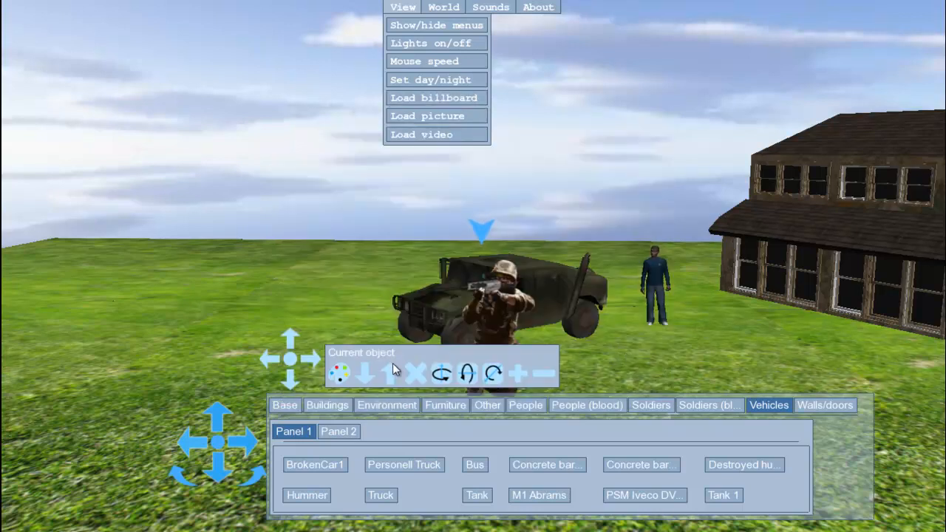
Shift the Hummer slightly to the right and move the soldier billboard well to the left of it
click(310, 359)
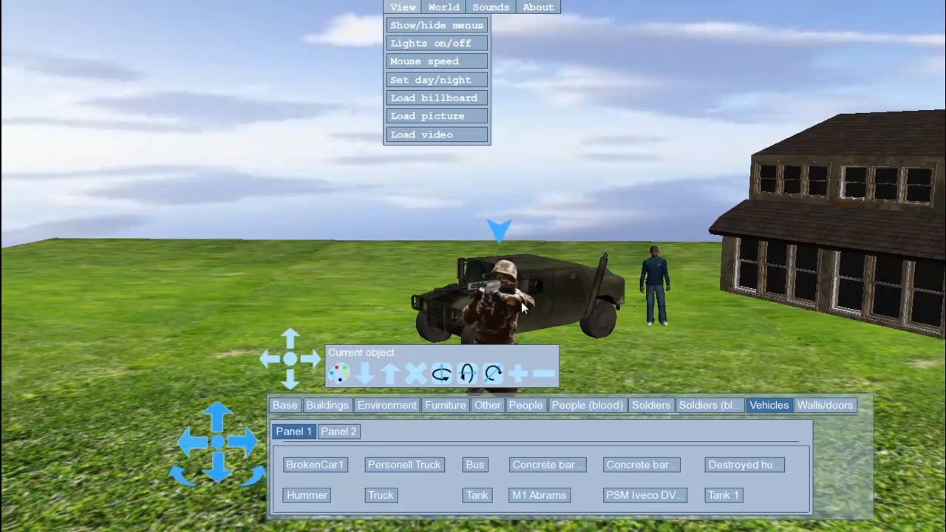
click(495, 306)
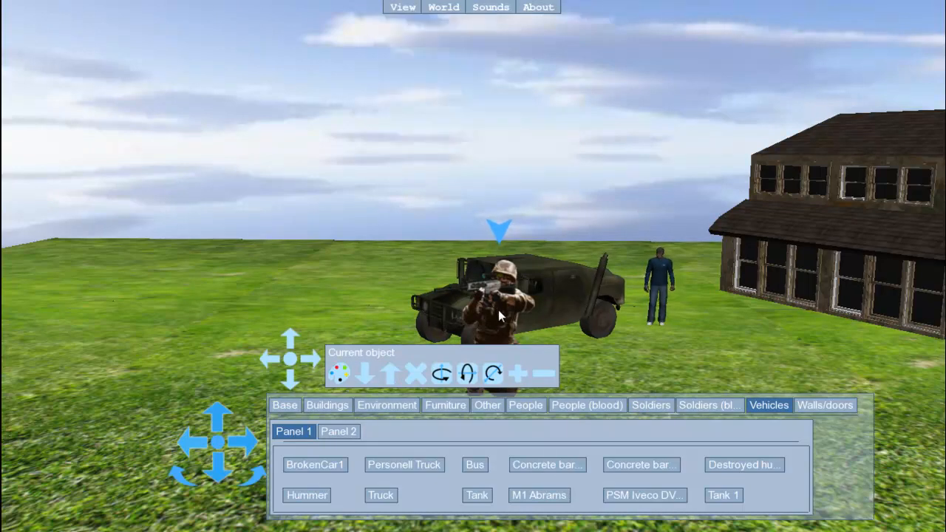
click(512, 306)
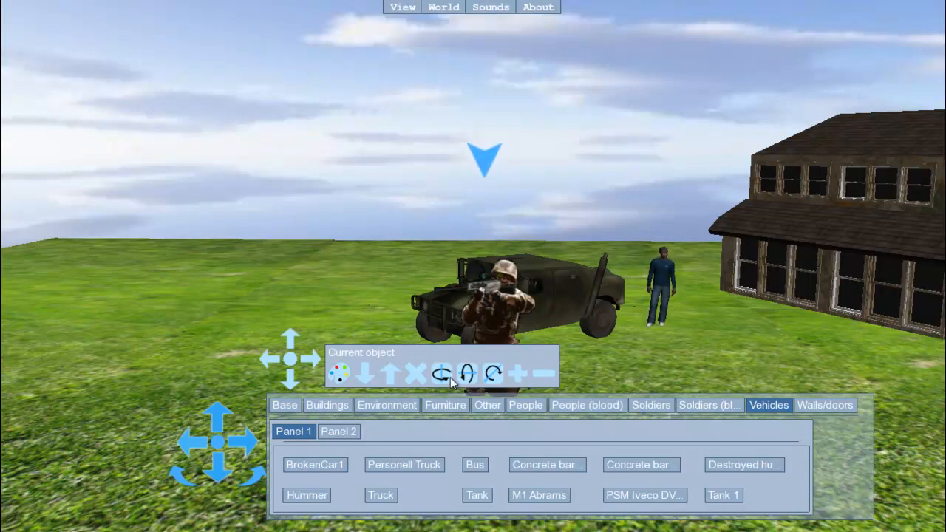
click(272, 360)
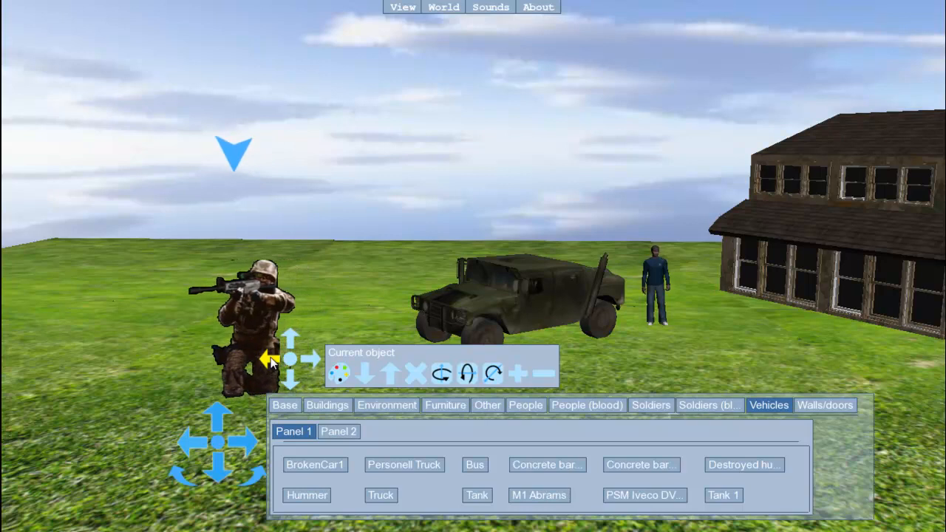
Shrink the soldier billboard to about the scale of the standing man and check it from a turned viewpoint
click(542, 373)
click(543, 373)
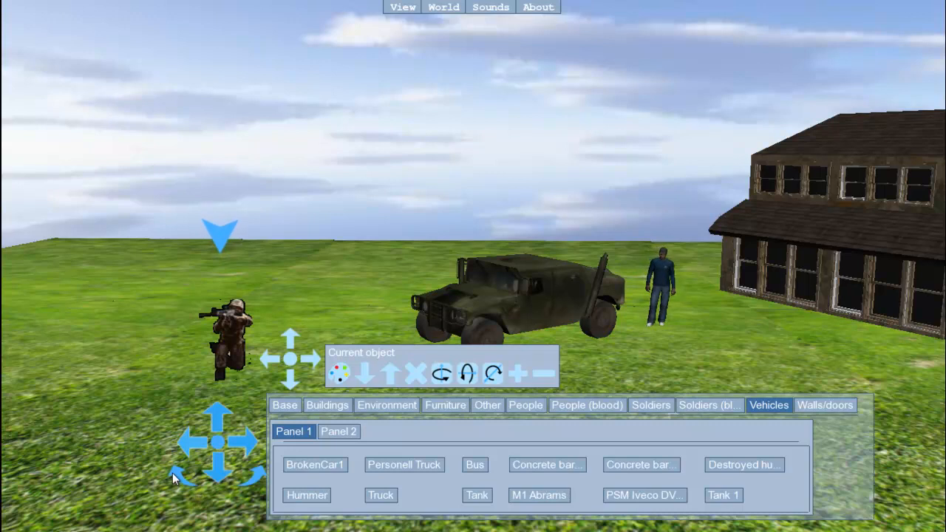
drag(172, 479, 176, 479)
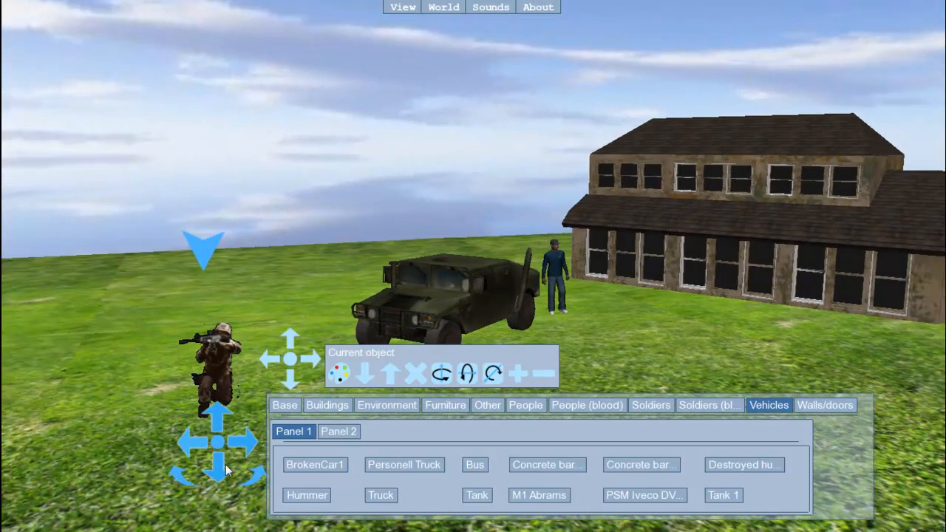
drag(259, 477, 259, 476)
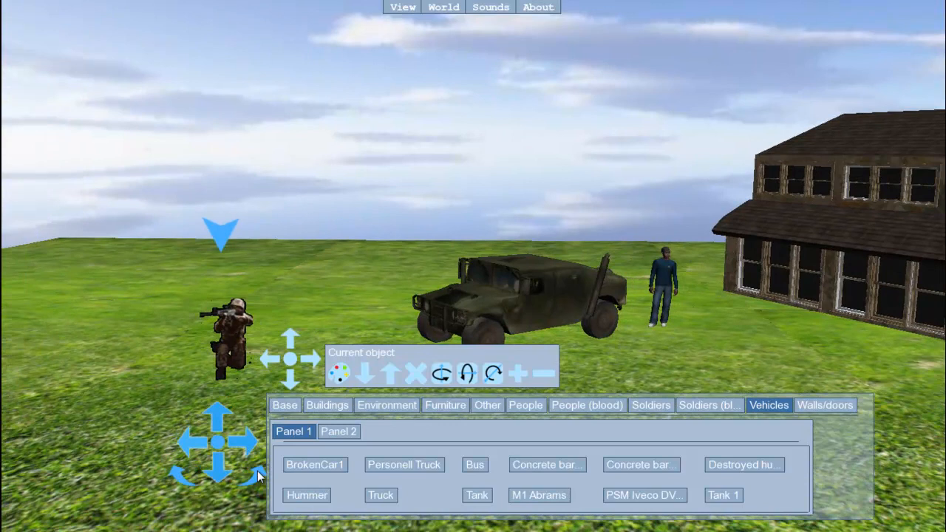
Load the picture "iphone 4S 1176" from the desktop's "sample pictures" folder and place it between the soldier and the Hummer
click(403, 9)
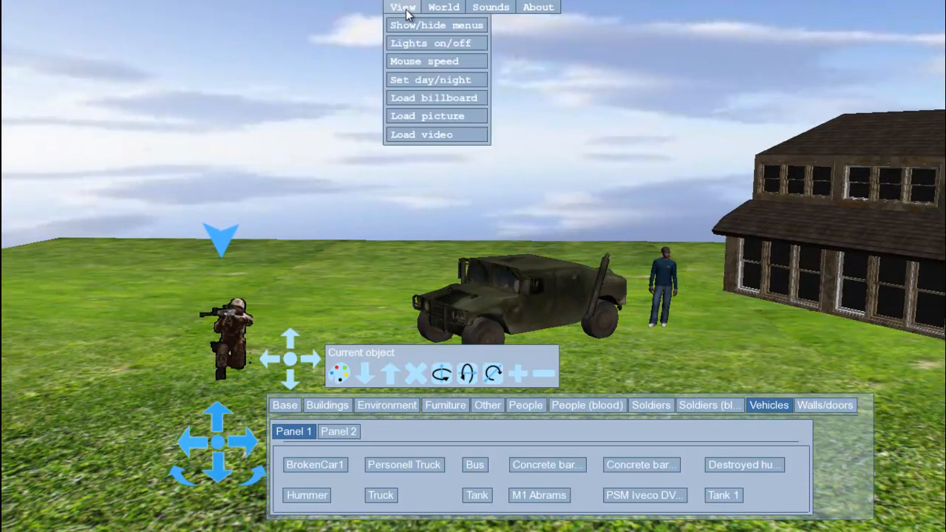
click(422, 119)
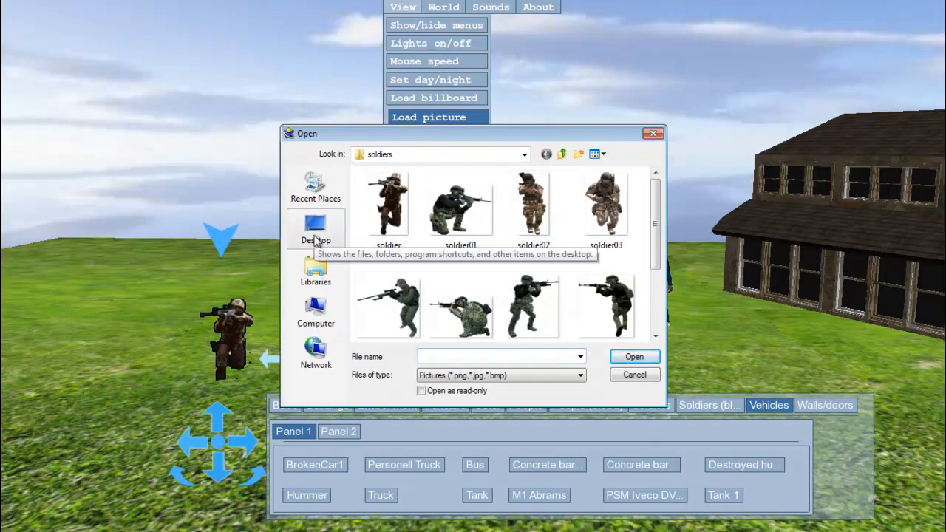
click(316, 235)
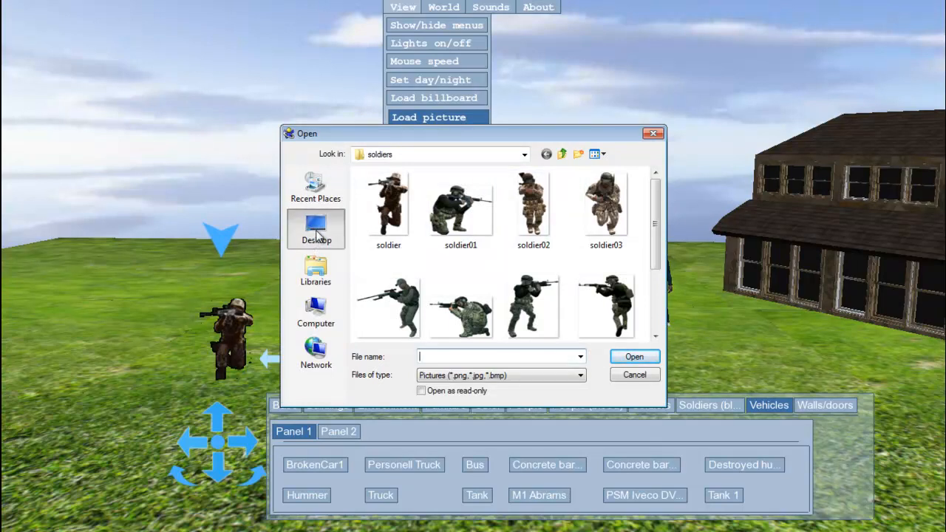
drag(656, 219, 656, 300)
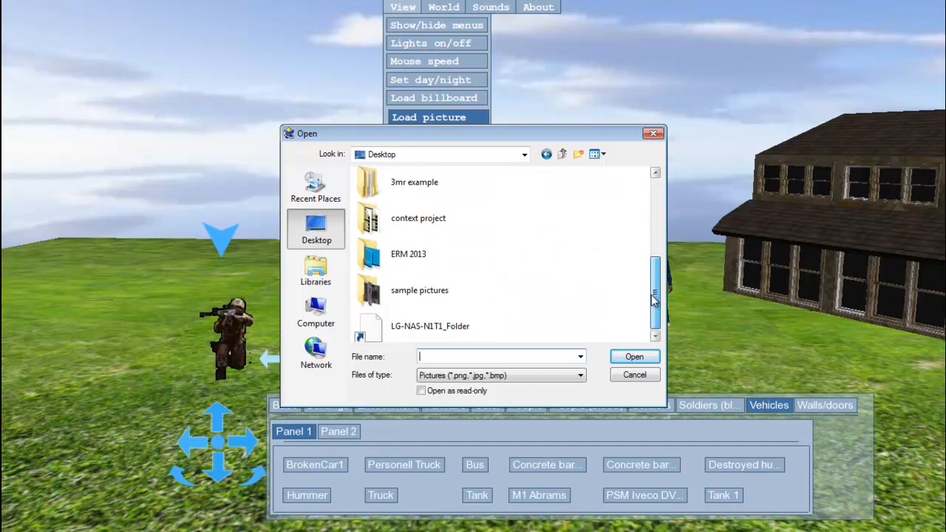
double_click(407, 292)
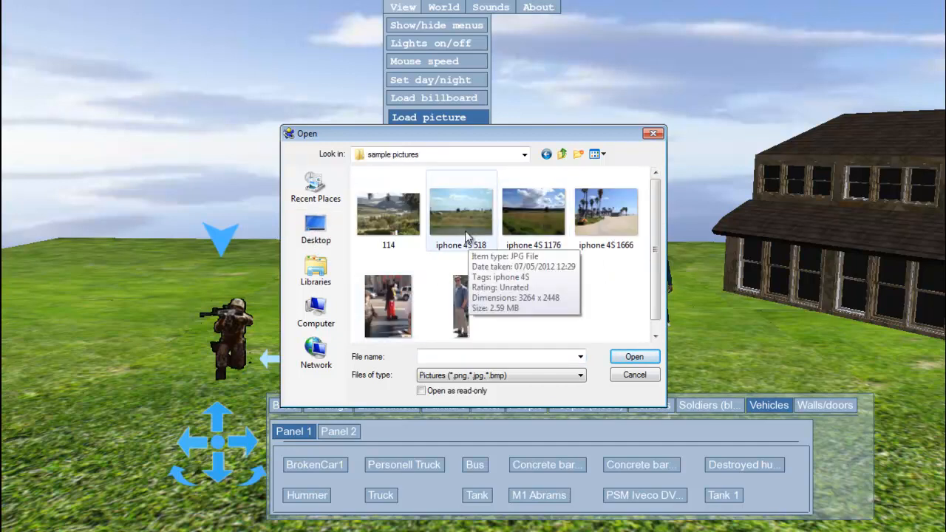
click(524, 218)
click(624, 359)
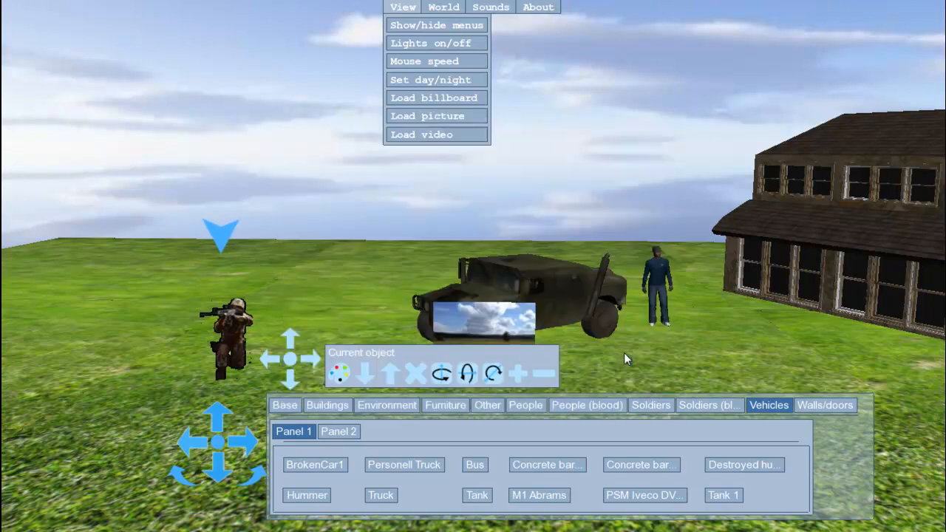
click(489, 318)
drag(275, 366, 273, 366)
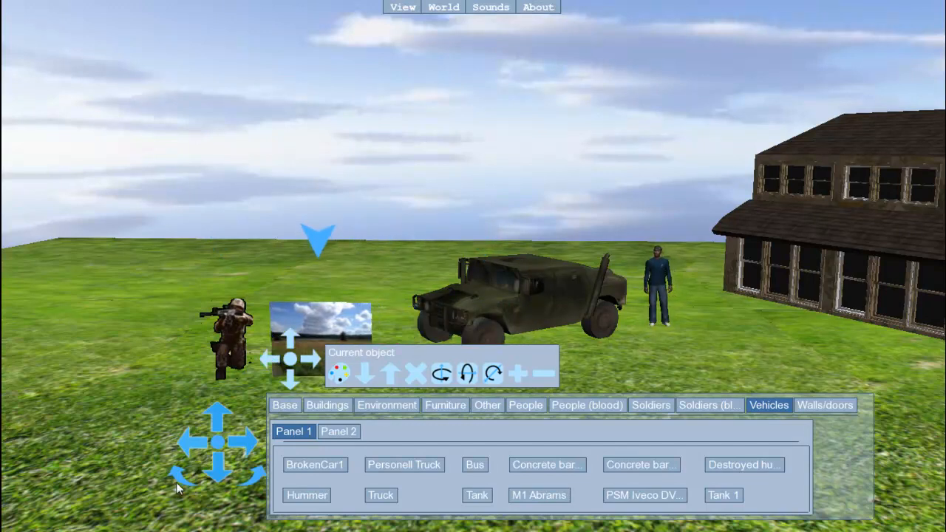
Move the landscape picture from beside the soldier to the far side of the lawn behind the Hummer
drag(178, 481, 177, 476)
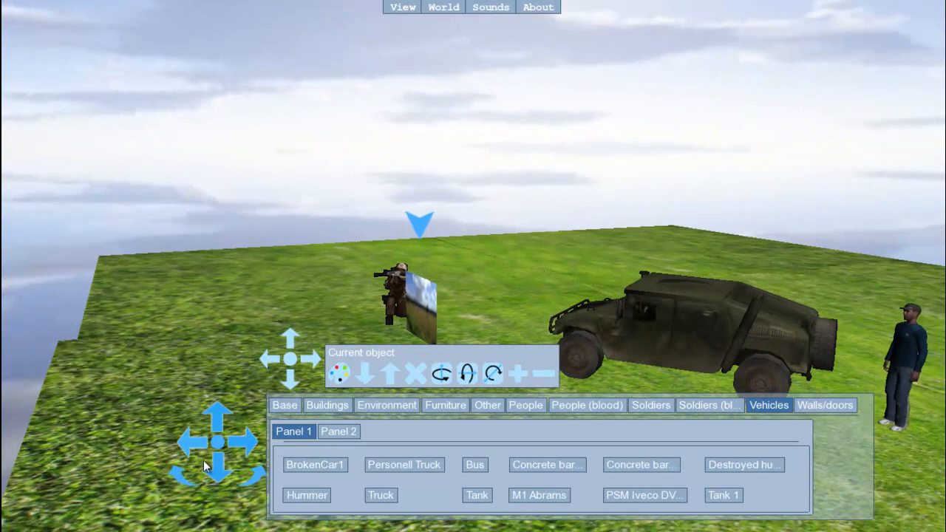
drag(175, 475, 175, 475)
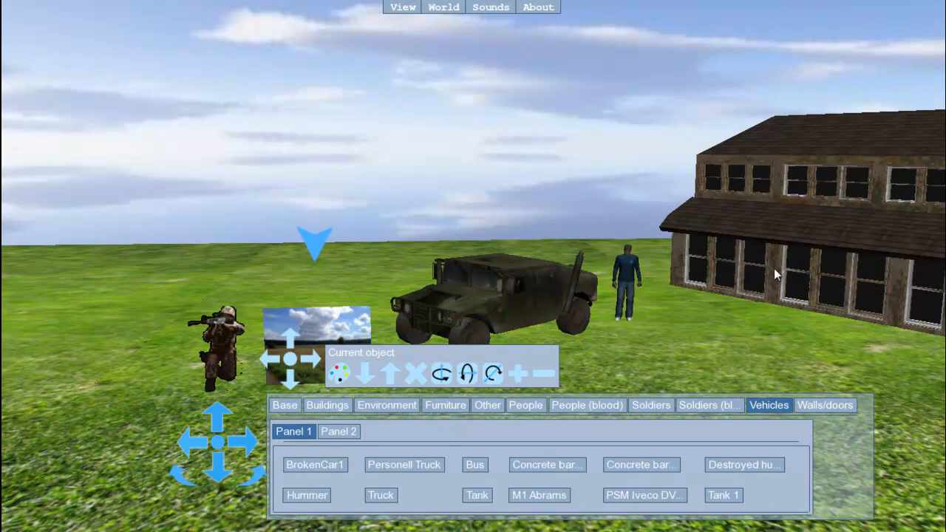
key(Up)
key(Up)
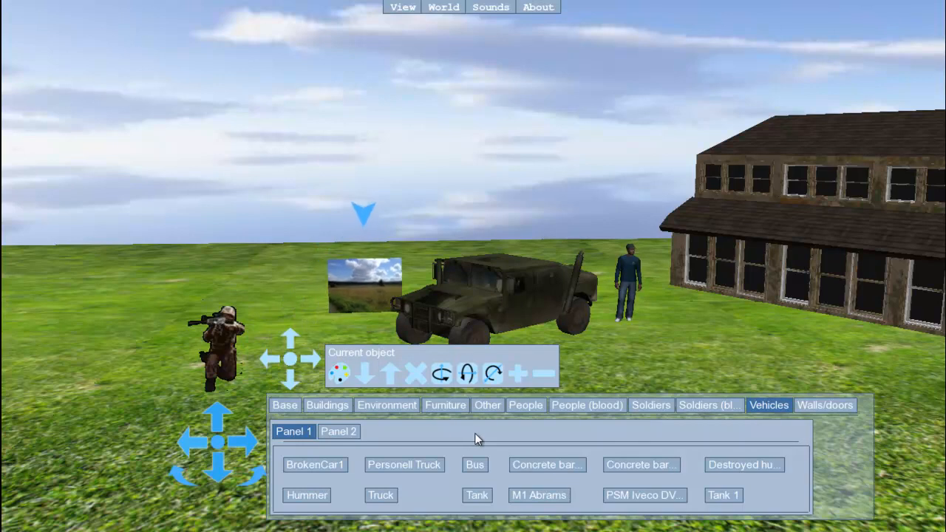
key(Up)
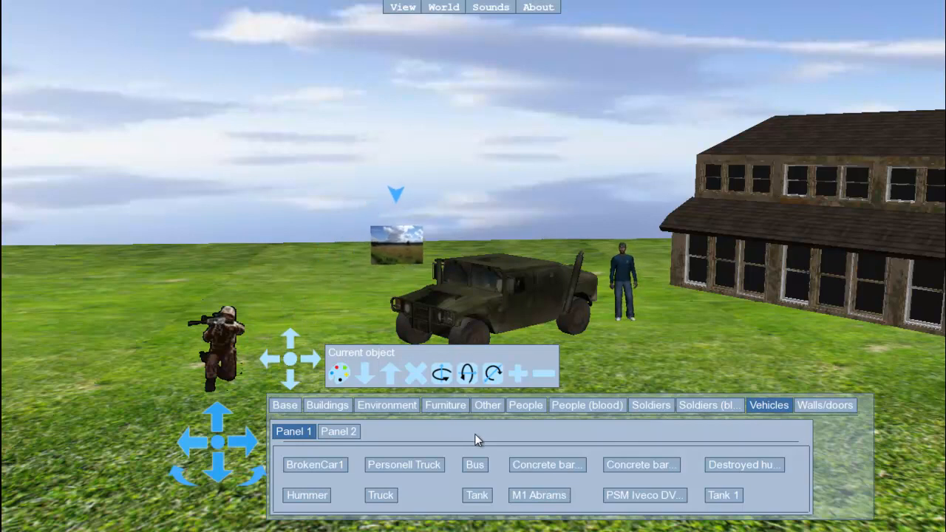
key(Up)
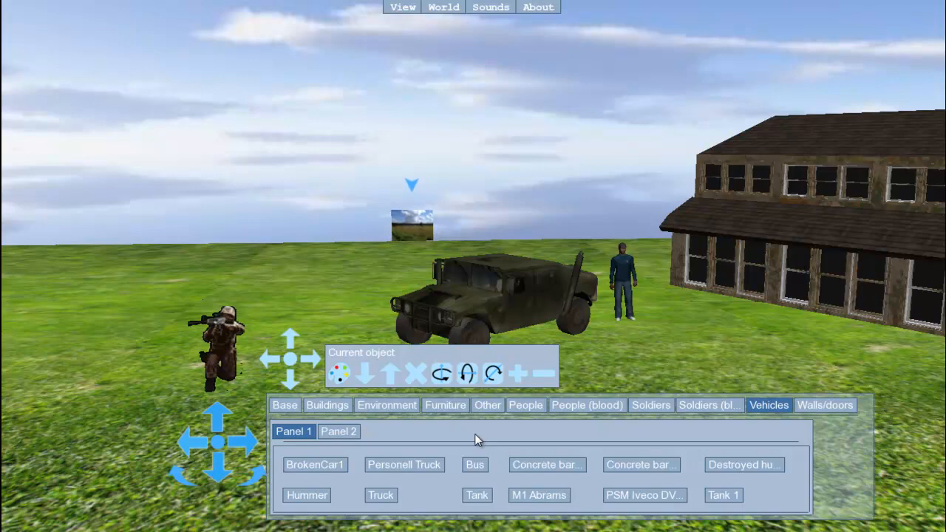
Enlarge the landscape picture behind the Hummer so it works as a backdrop across the horizon
click(517, 375)
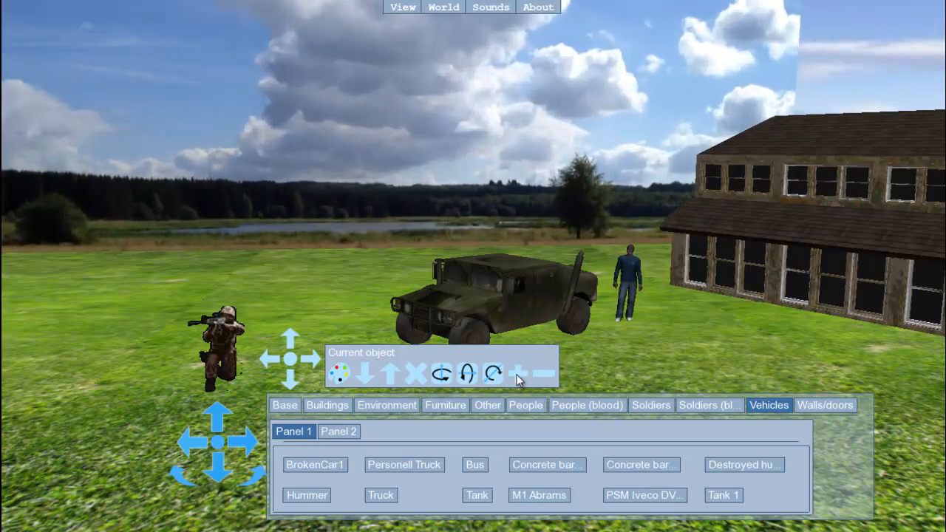
click(518, 377)
click(517, 378)
click(517, 378)
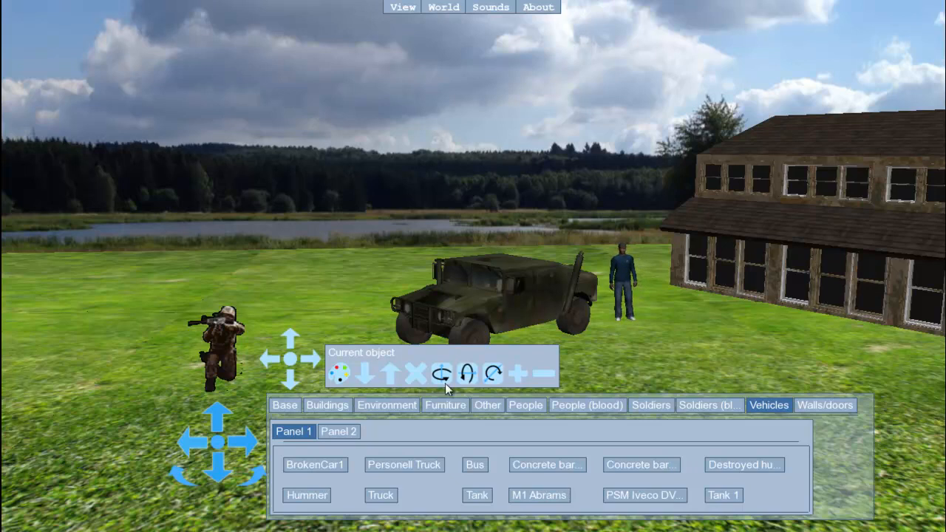
Load the image "wp" from the "sample pictures" folder as a billboard in the world
click(401, 11)
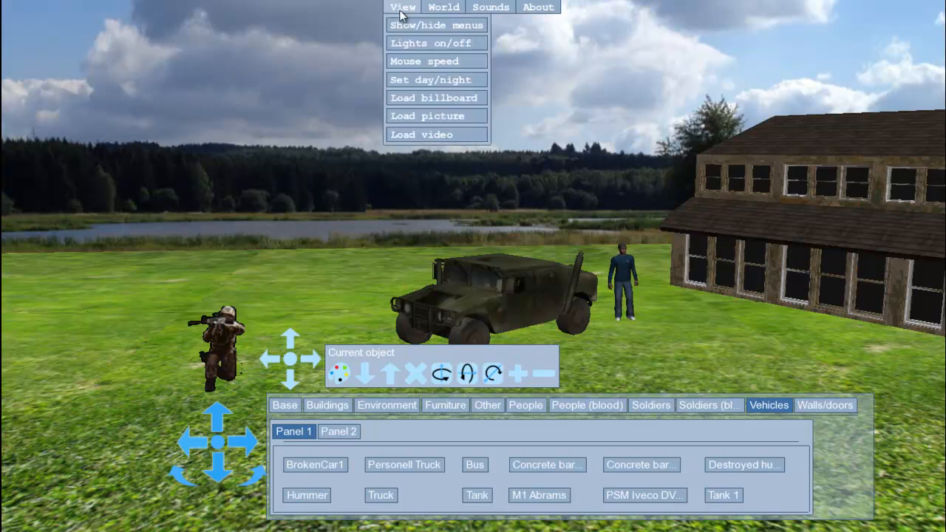
click(418, 100)
click(460, 298)
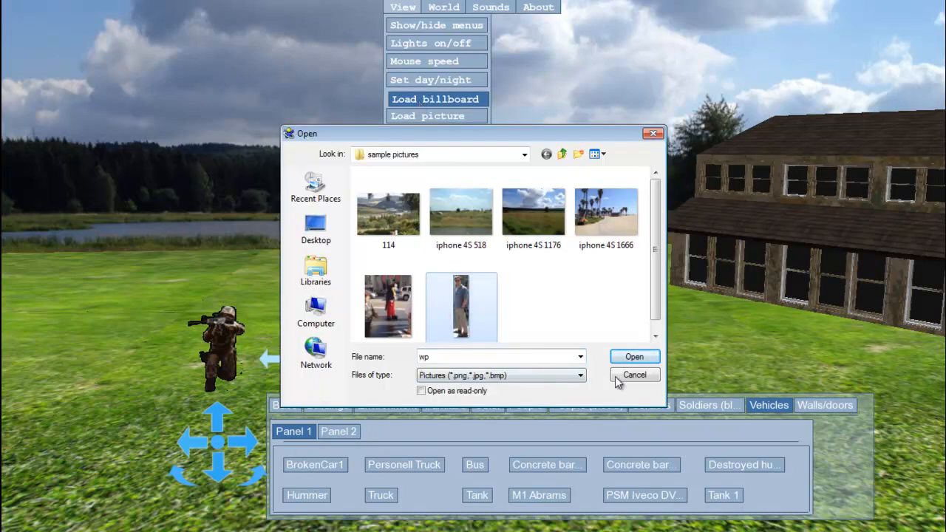
click(629, 359)
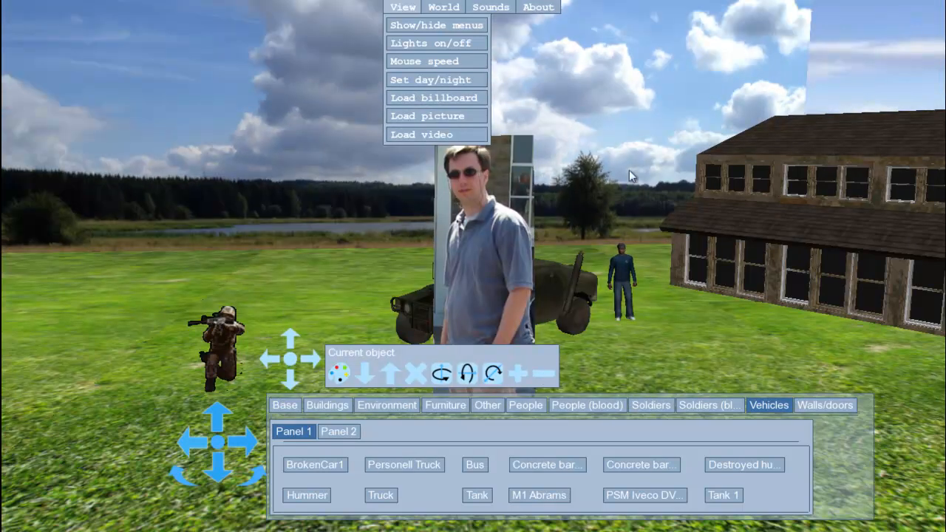
click(621, 146)
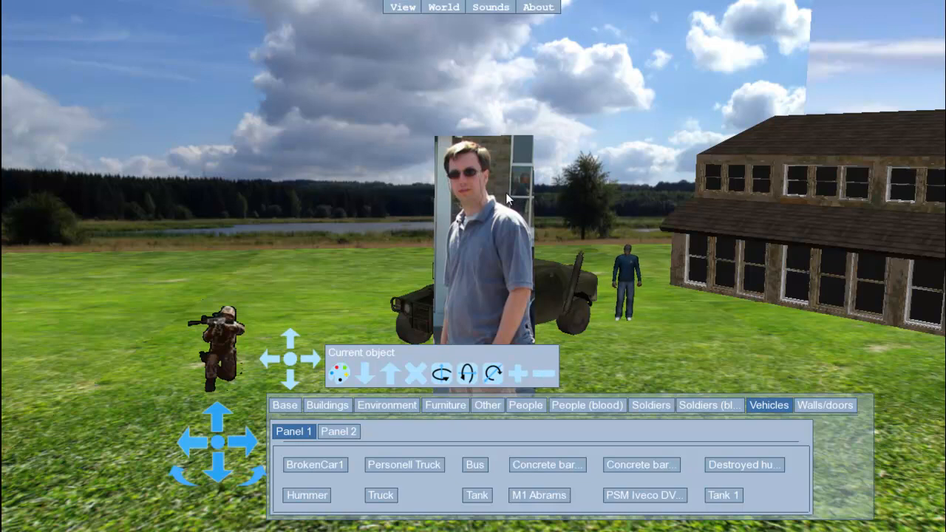
Adjust the landscape backdrop's scale so it spans the whole horizon behind the lawn and building
click(545, 374)
click(579, 133)
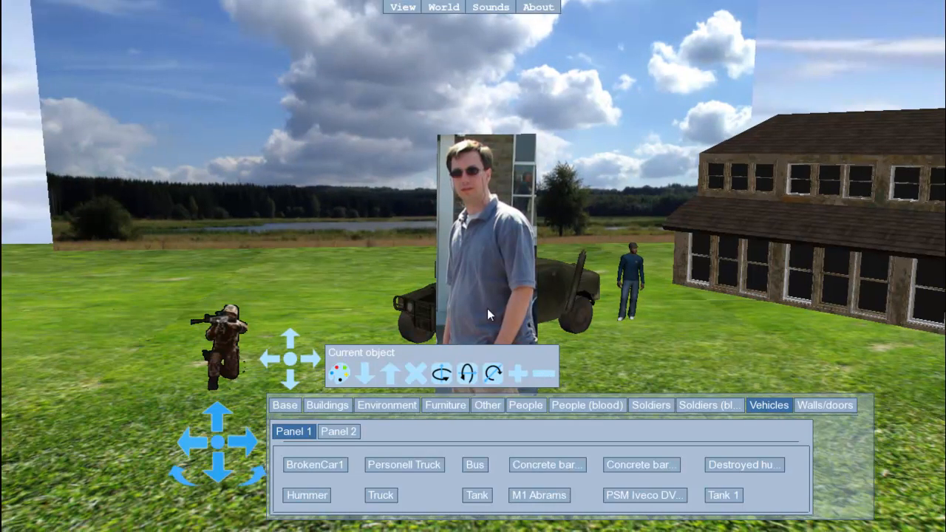
click(518, 375)
click(518, 375)
click(518, 375)
click(518, 375)
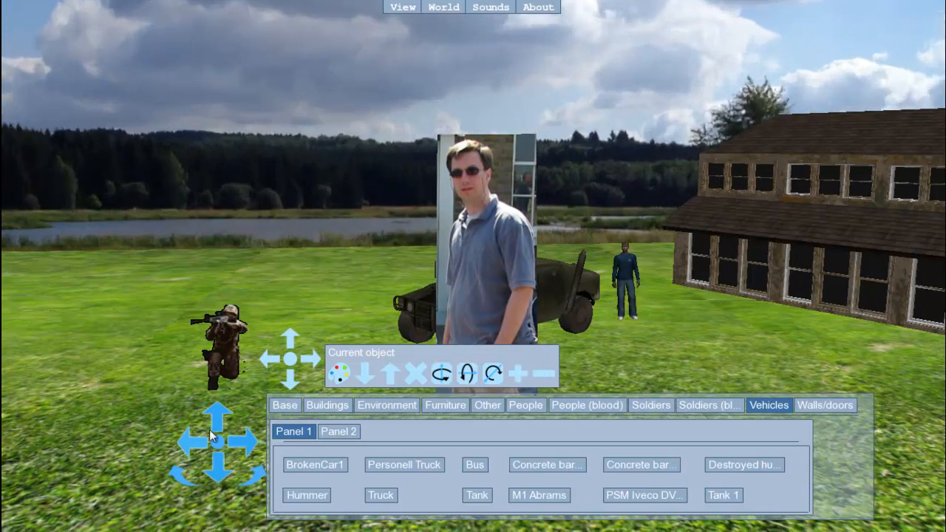
Shrink the billboard of the man with sunglasses standing in front of the Hummer
scroll(286, 297, down, 10)
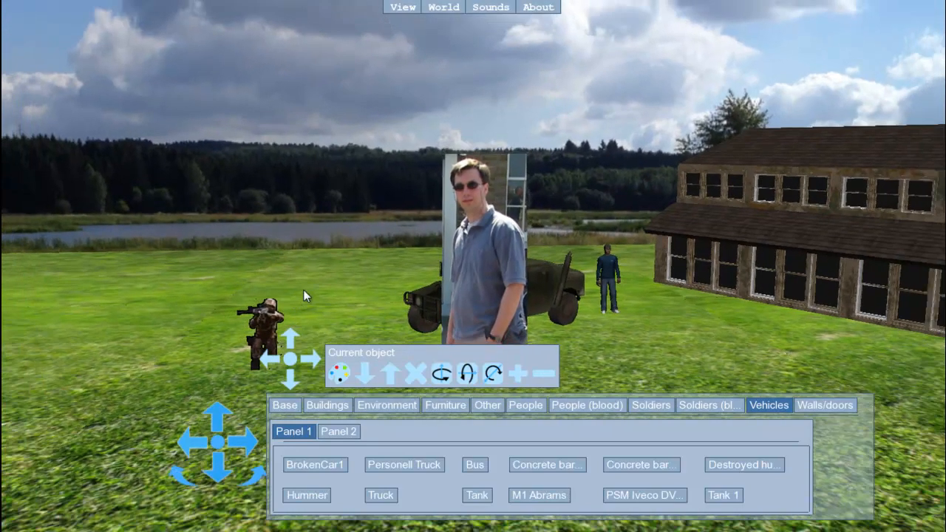
scroll(414, 253, down, 6)
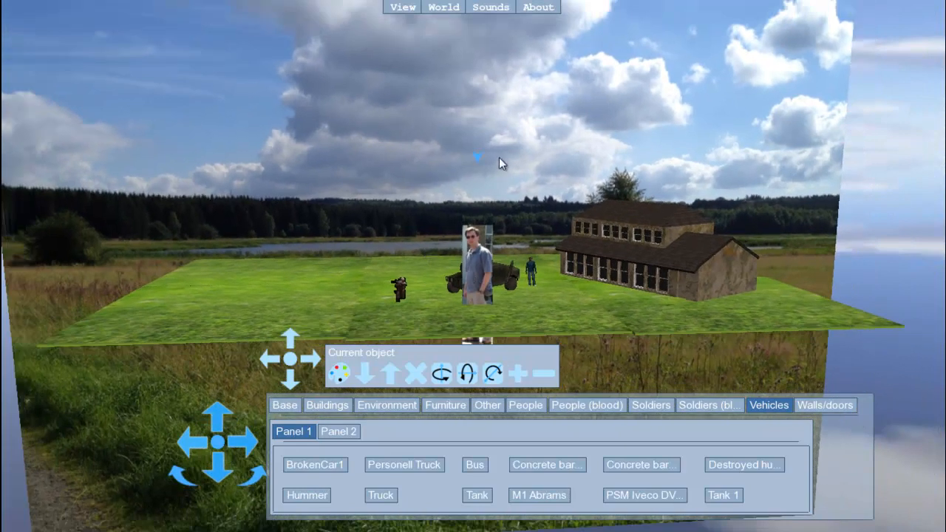
click(542, 374)
click(542, 375)
click(543, 375)
Adjust the sunglasses man billboard's height so his feet stand on the grass
click(390, 374)
click(390, 374)
click(390, 374)
click(390, 374)
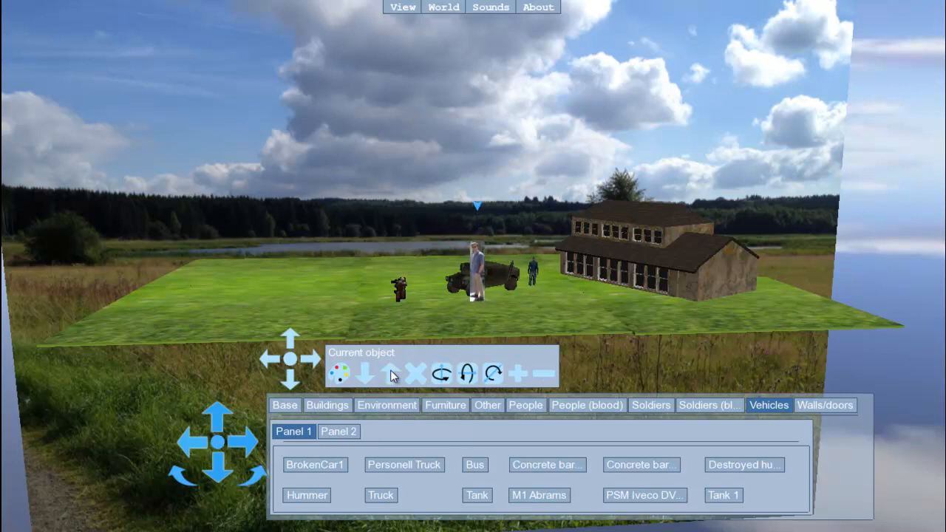
click(366, 377)
click(366, 377)
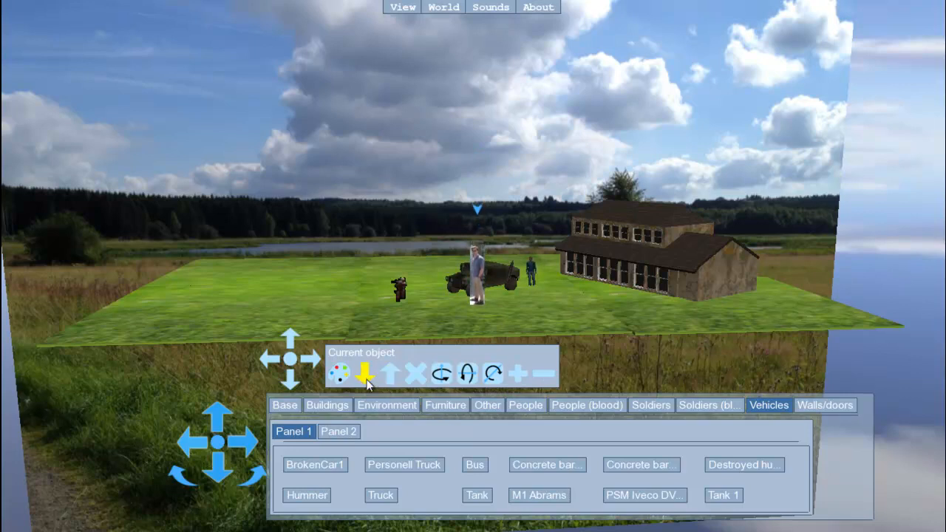
click(393, 371)
click(394, 371)
scroll(386, 319, up, 4)
scroll(385, 323, up, 4)
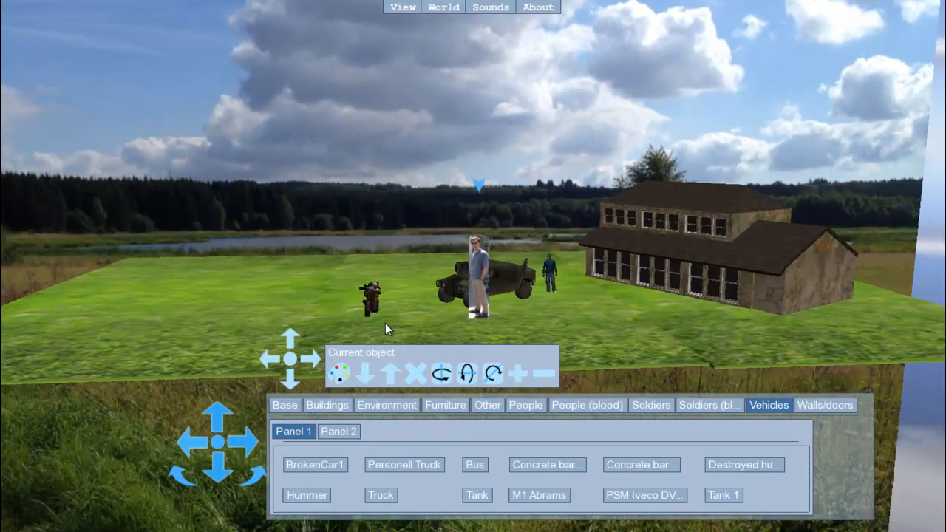
Move the sunglasses man billboard back and to the right, between the standing man and the building
key(Right)
key(Right)
key(Right)
key(Right)
key(Right)
key(Right)
key(Right)
key(Right)
key(Right)
key(Right)
key(Right)
key(Right)
key(Right)
key(Right)
key(Right)
key(Right)
key(Right)
key(Right)
key(Right)
key(Right)
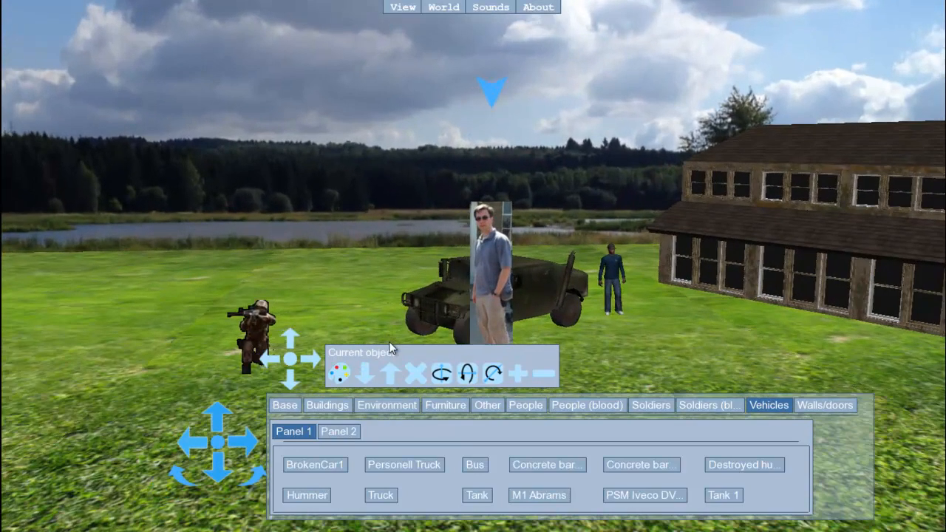
key(Up)
key(Up)
key(Up)
key(Up)
key(Up)
key(Up)
key(Up)
key(Up)
key(Up)
key(Up)
key(Up)
key(Up)
key(Up)
key(Up)
key(Up)
key(Up)
key(Up)
key(Up)
key(Up)
key(Up)
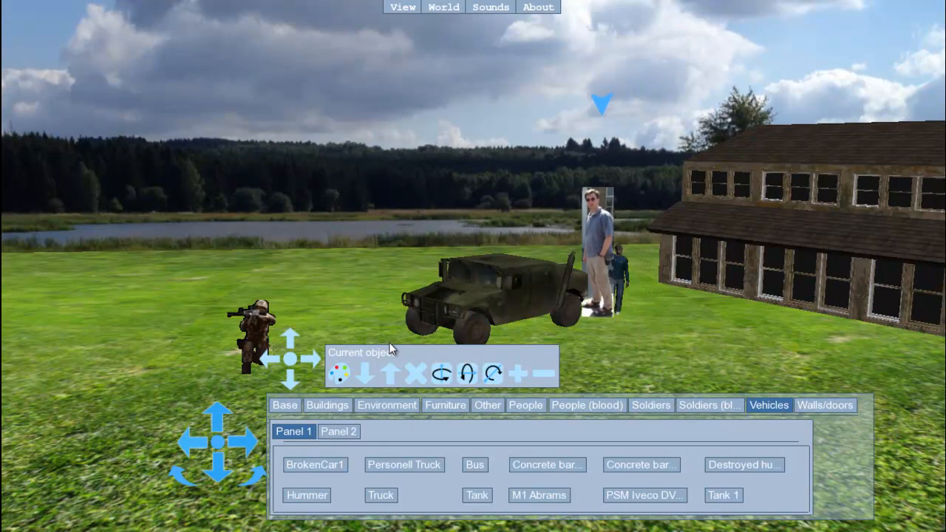
key(Right)
key(Right)
key(Right)
key(Right)
key(Right)
key(Right)
key(Right)
key(Right)
key(Right)
key(Right)
key(Right)
key(Right)
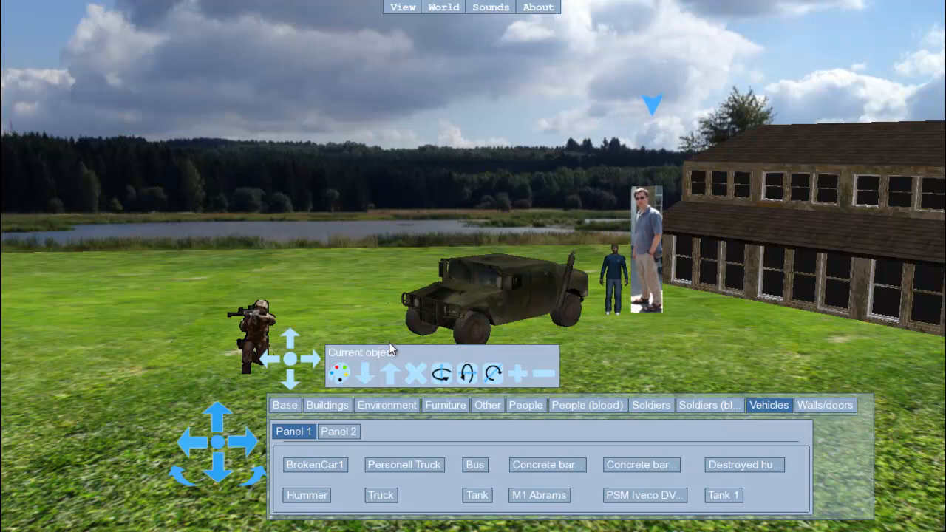
Shrink the sunglasses man billboard further and bring it forward in front of the building
click(547, 376)
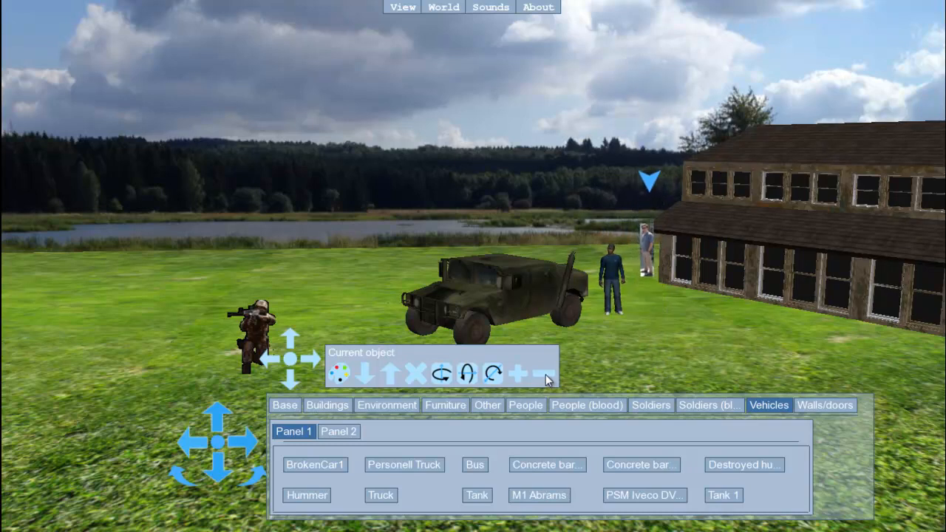
key(Down)
key(Down)
key(Down)
key(Down)
key(Down)
key(Down)
key(Down)
key(Down)
key(Down)
key(Down)
key(Down)
key(Down)
key(Down)
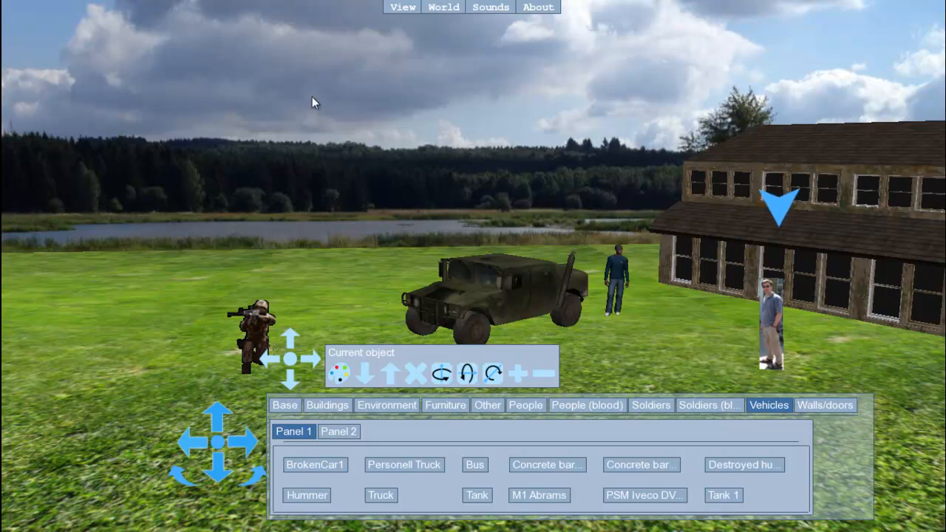
Load the video "Wildlife" from the Sample Videos folder of the Videos library into the world
click(399, 7)
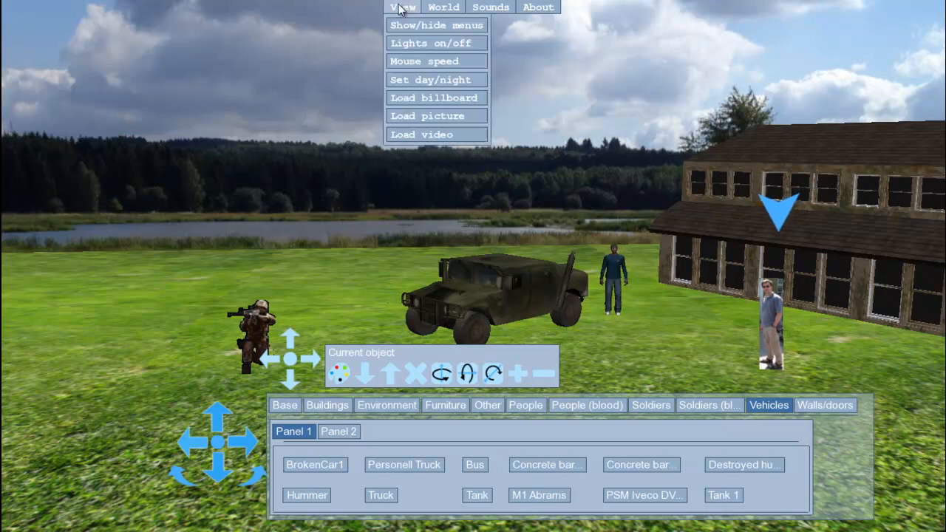
click(427, 133)
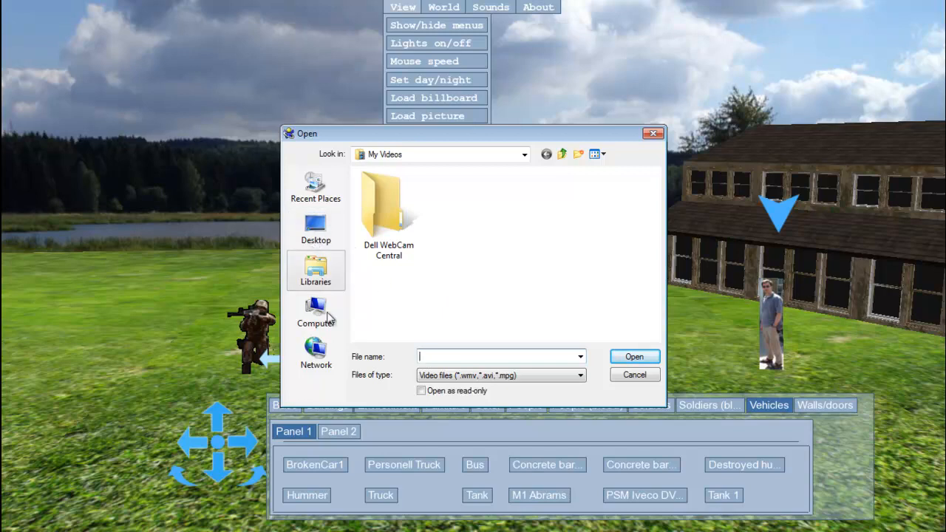
click(328, 283)
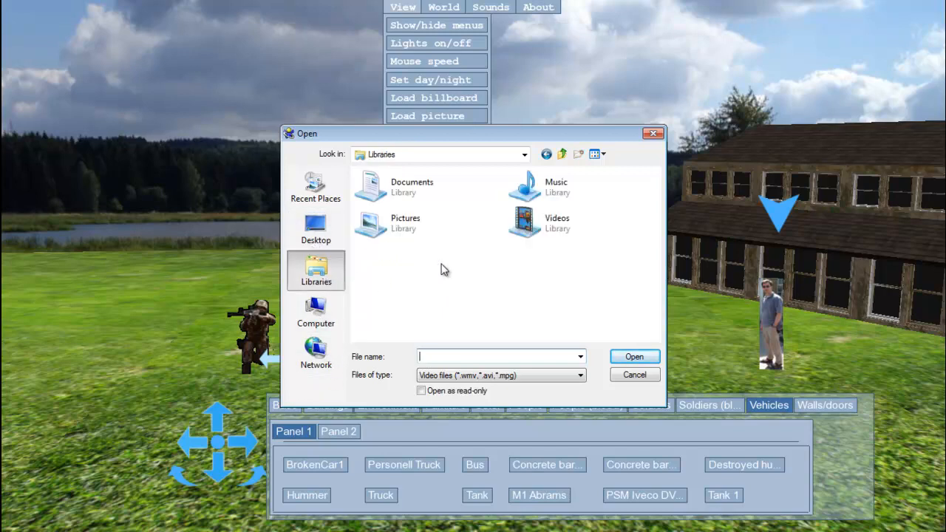
click(403, 227)
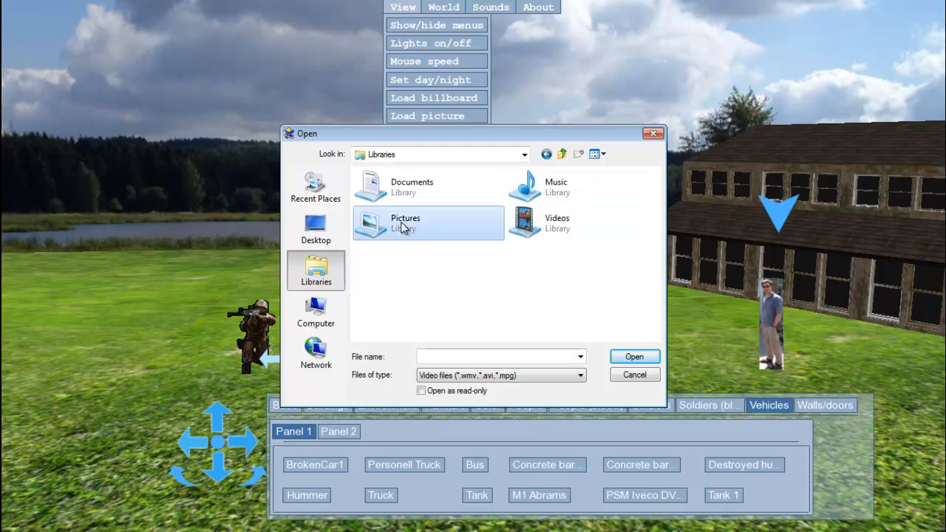
double_click(403, 227)
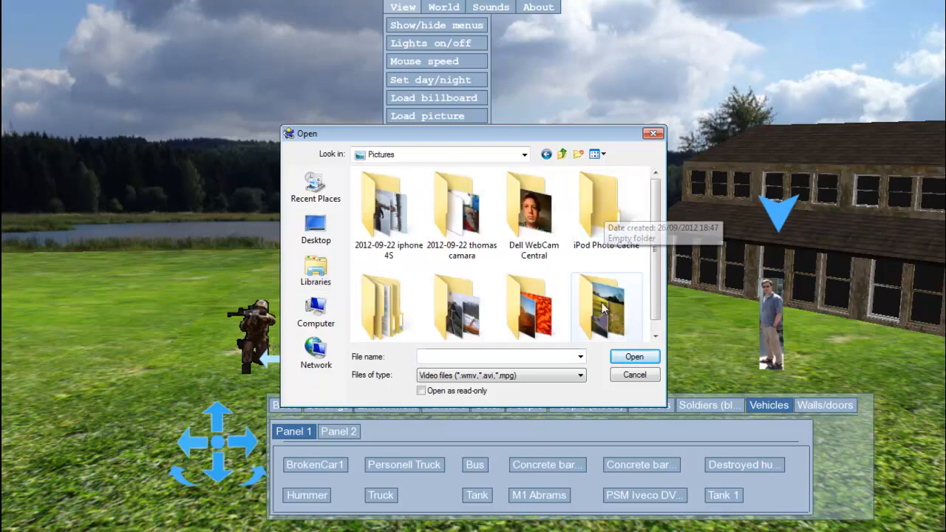
click(563, 156)
double_click(559, 232)
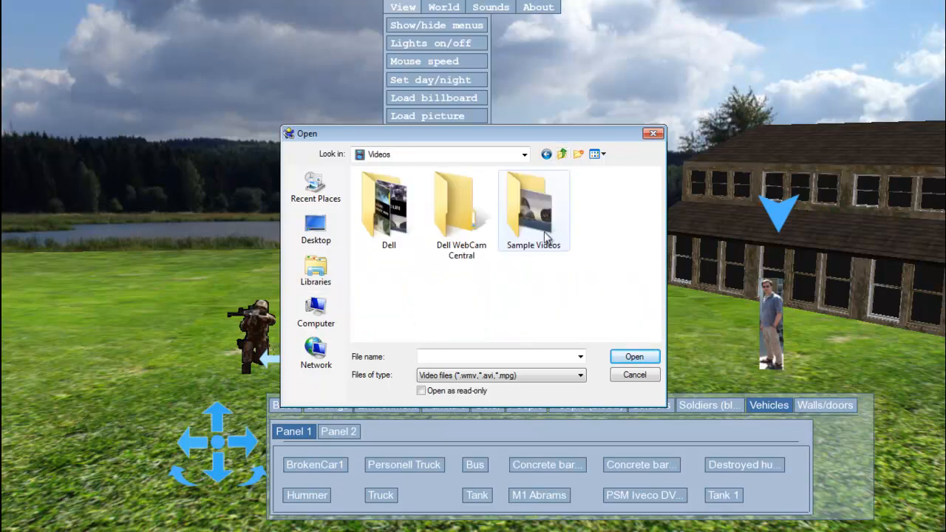
click(629, 357)
click(391, 235)
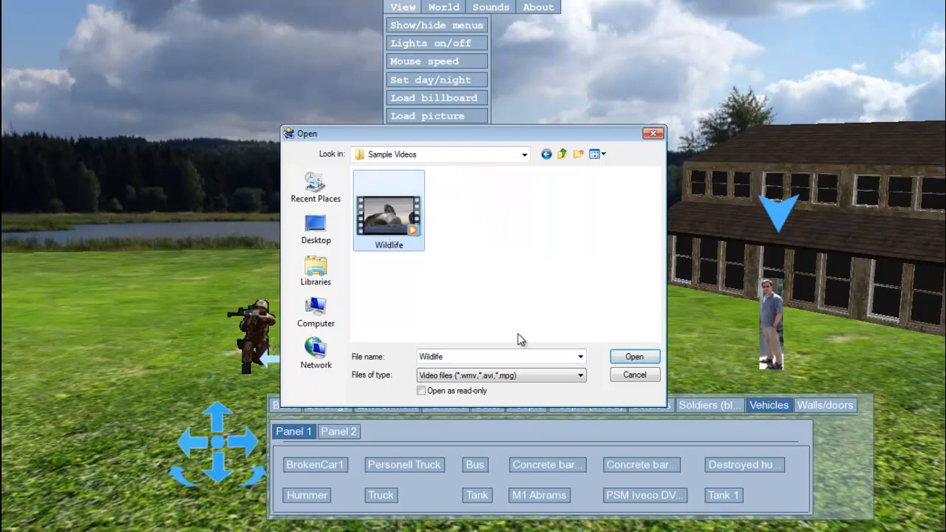
click(634, 358)
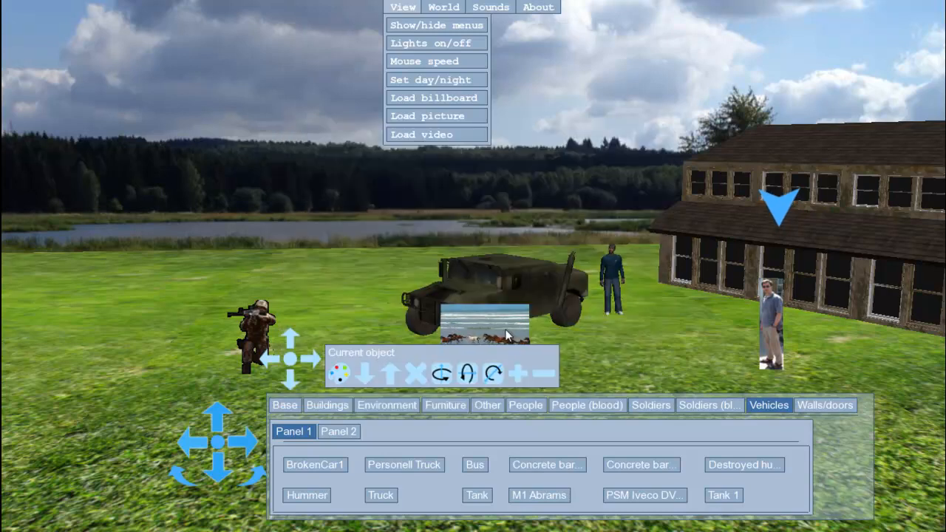
Move the video screen left and back to the lawn's far edge, between the soldier and the Hummer
click(496, 324)
key(Left)
key(Left)
key(Left)
key(Left)
key(Left)
key(Left)
key(Left)
key(Left)
key(Left)
key(Left)
key(Left)
key(Left)
key(Up)
key(Up)
key(Up)
key(Up)
key(Up)
key(Up)
key(Up)
key(Up)
key(Up)
key(Up)
key(Up)
key(Up)
key(Up)
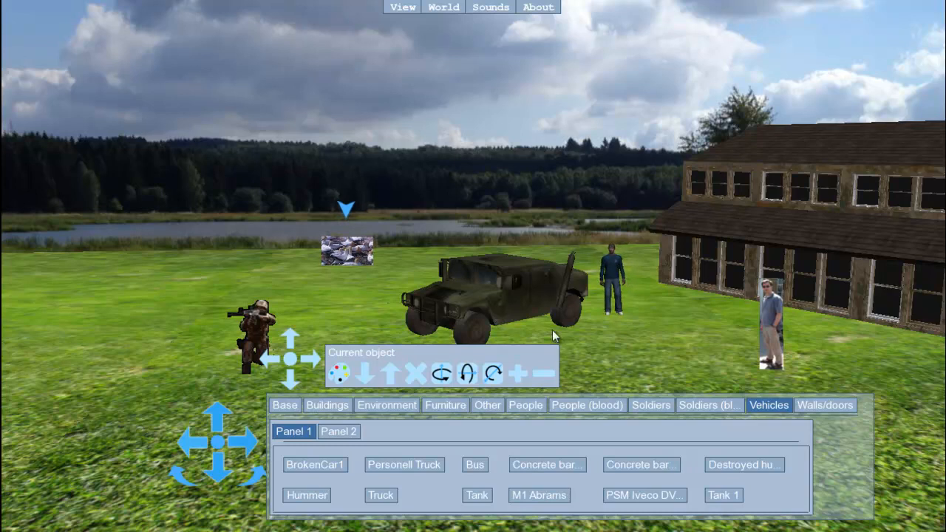
Enlarge the video screen, raise it to stand above the grass, and check it from turned viewpoints
click(546, 373)
click(521, 372)
click(521, 372)
click(521, 372)
click(389, 374)
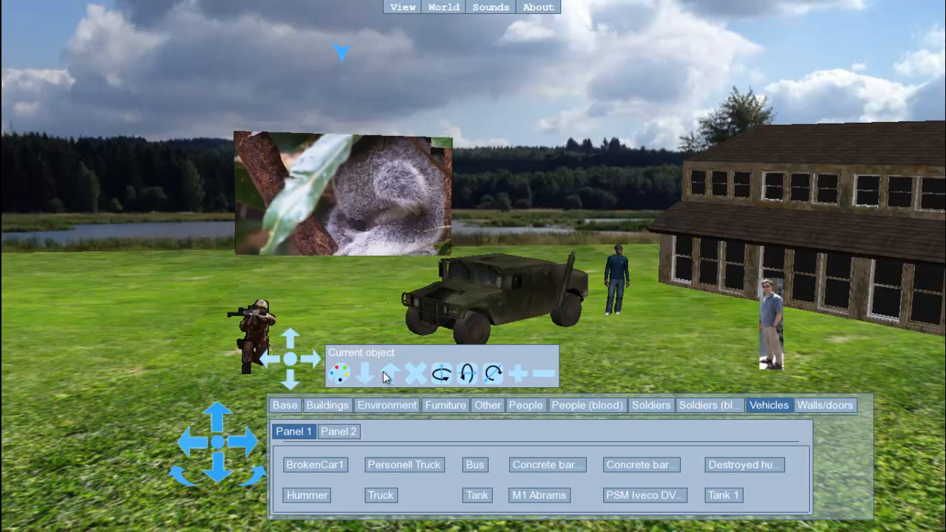
click(177, 482)
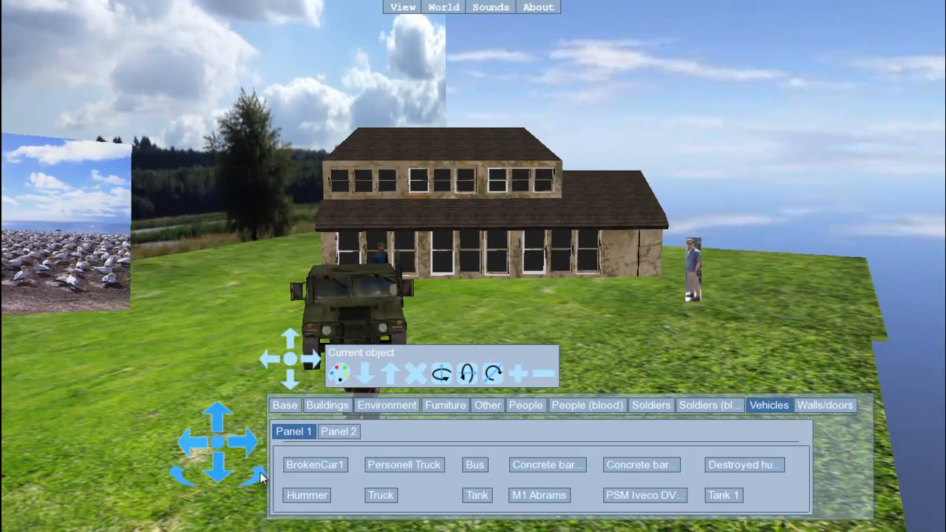
click(260, 479)
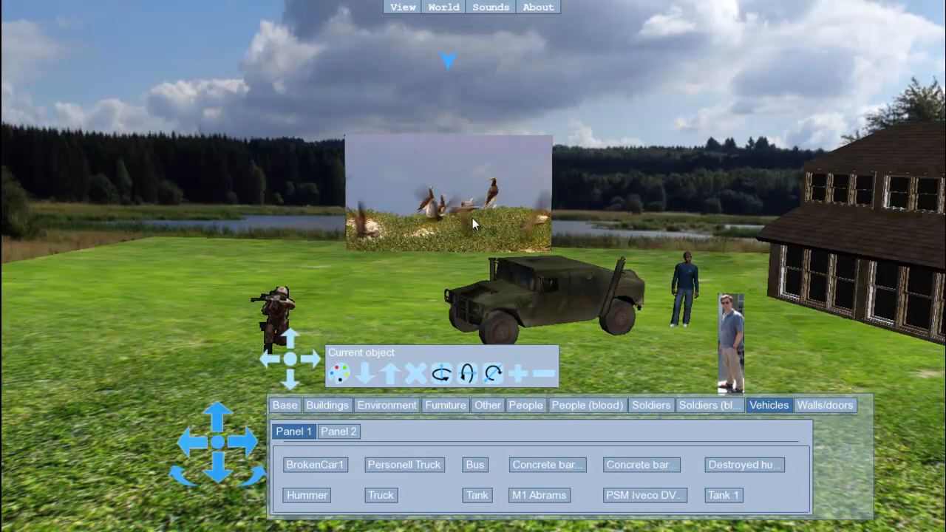
Delete the Wildlife video screen from the world and view the cleared lawn from different distances
click(414, 377)
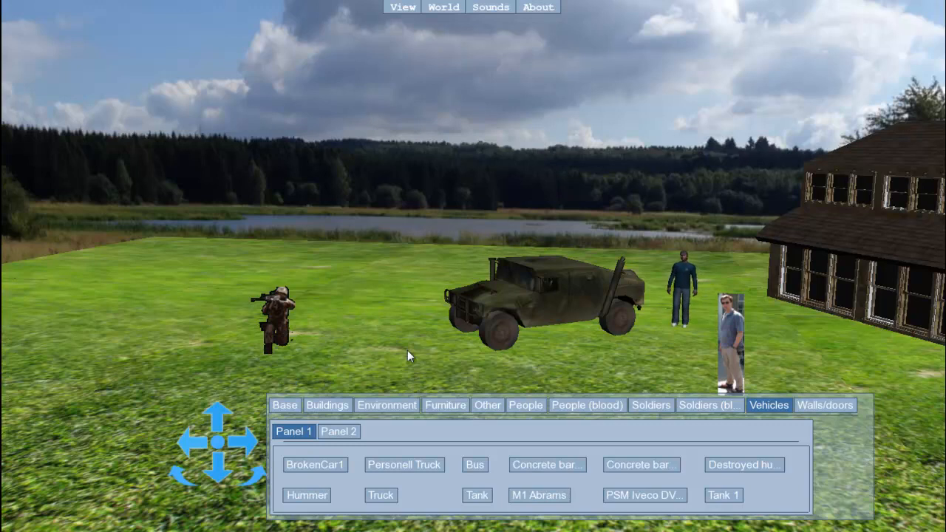
key(Down)
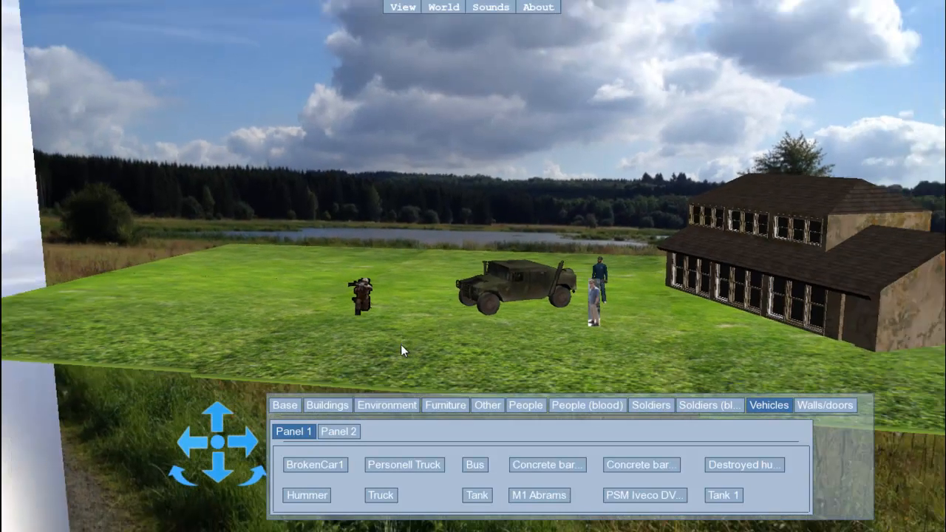
key(Up)
scroll(436, 352, up, 5)
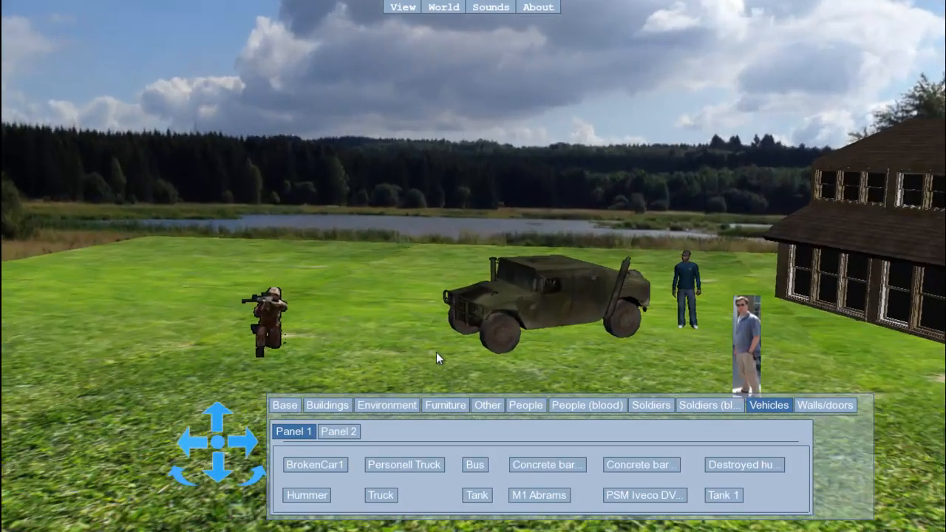
scroll(441, 360, down, 4)
Deselect the current object and hide the editor's object and movement controls
click(640, 321)
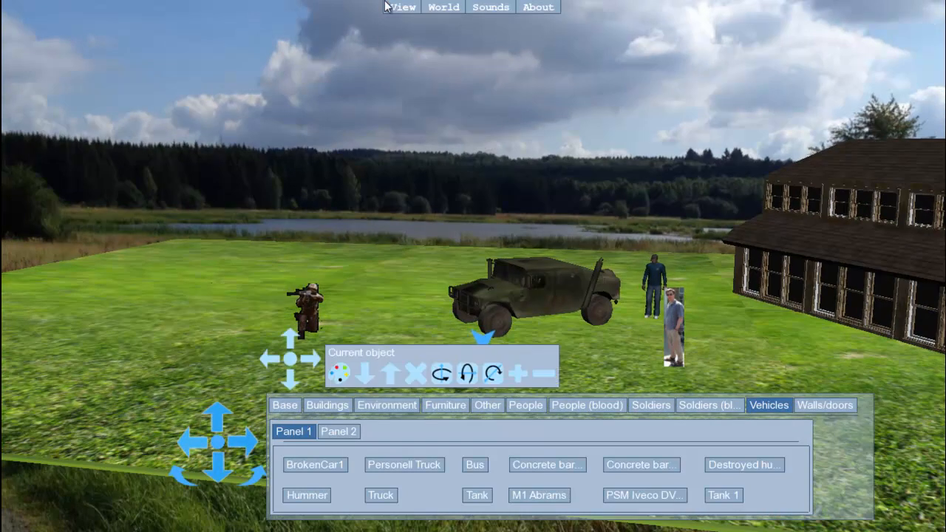
scroll(392, 435, down, 4)
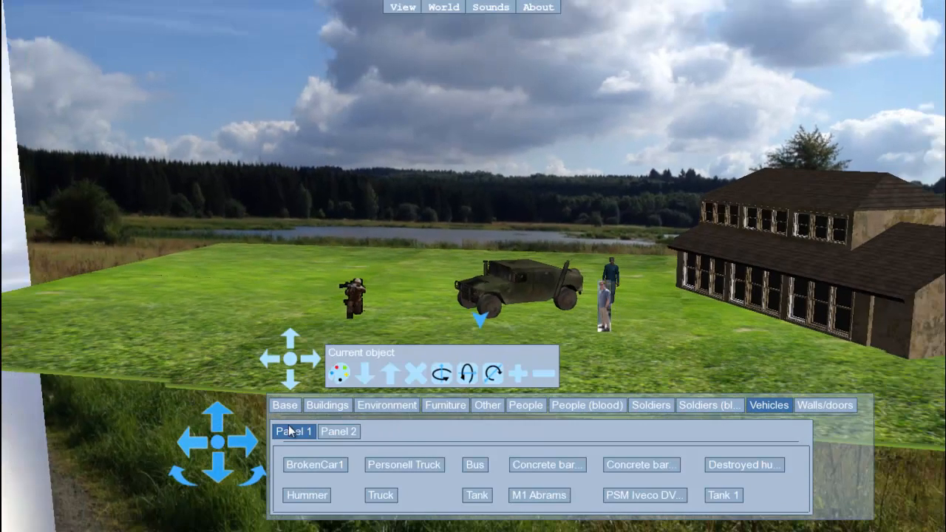
click(23, 456)
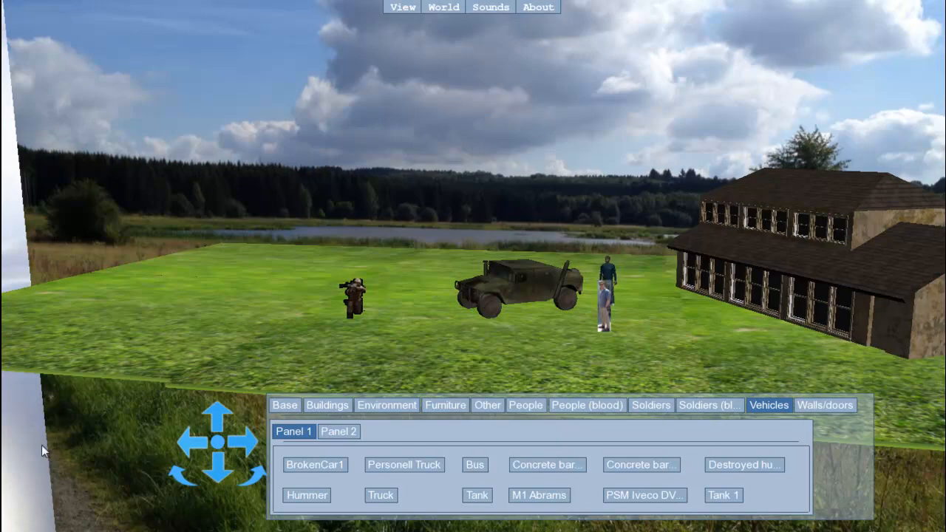
click(393, 8)
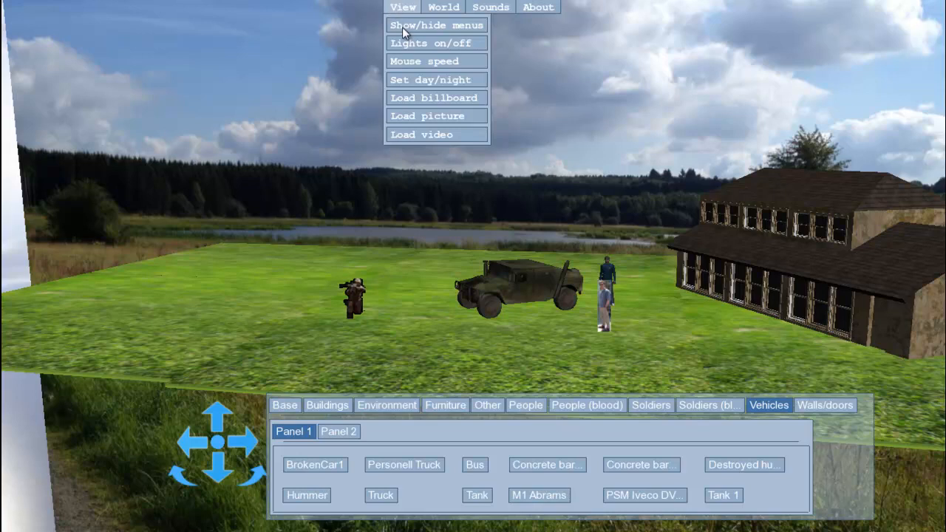
click(402, 27)
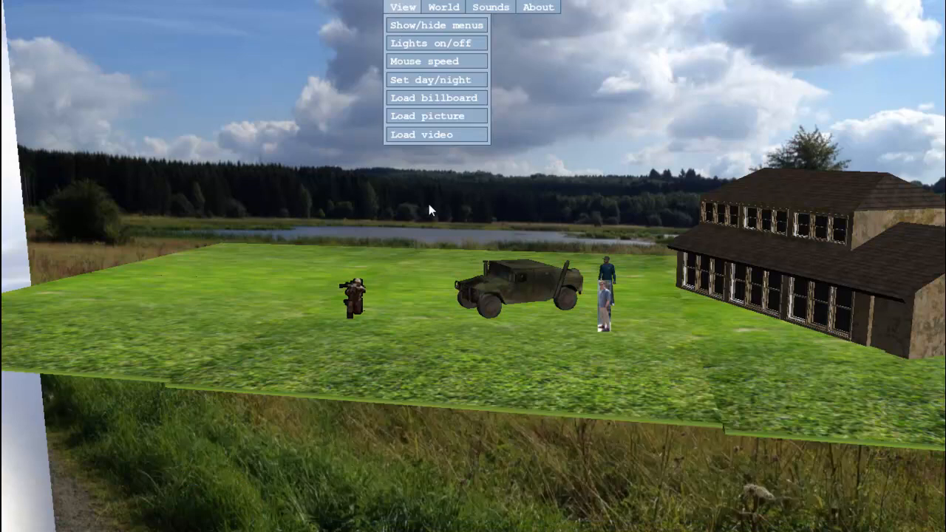
click(11, 463)
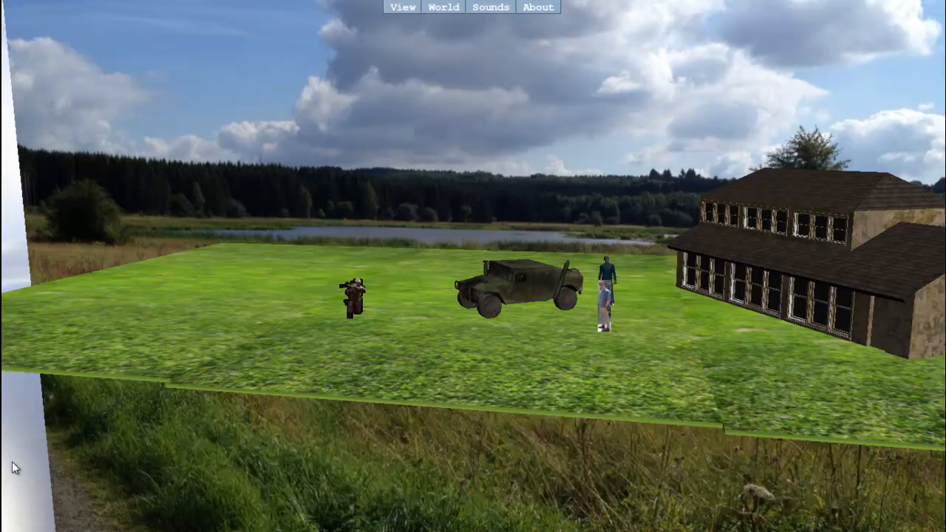
Move around the world to examine the soldier, Hummer, building, standing man and sunglasses man billboard from several viewpoints
key(Up)
key(Up)
key(Up)
key(Up)
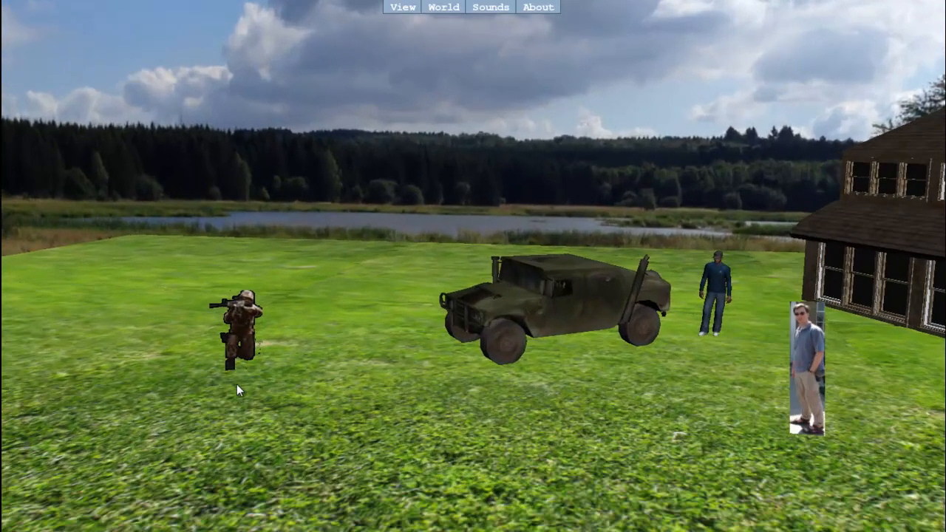
drag(366, 168, 644, 153)
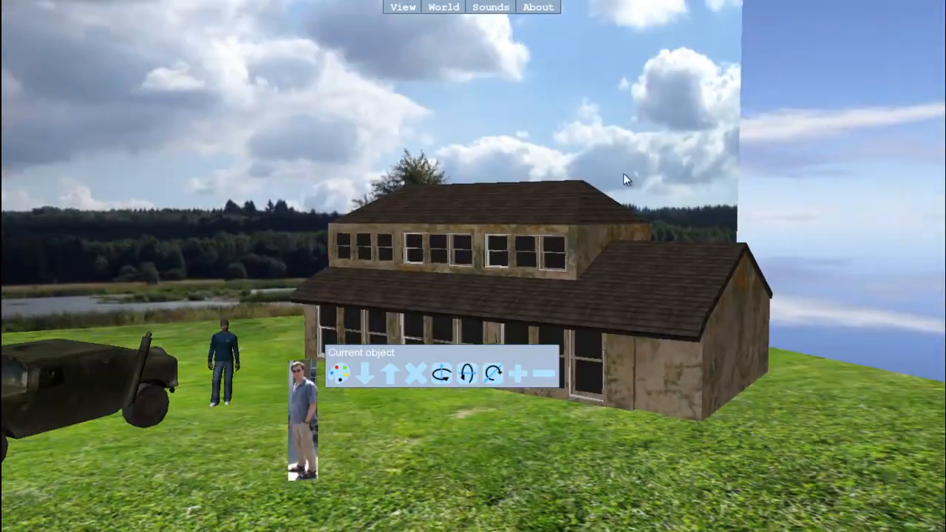
key(Up)
drag(104, 177, 746, 196)
drag(444, 218, 320, 144)
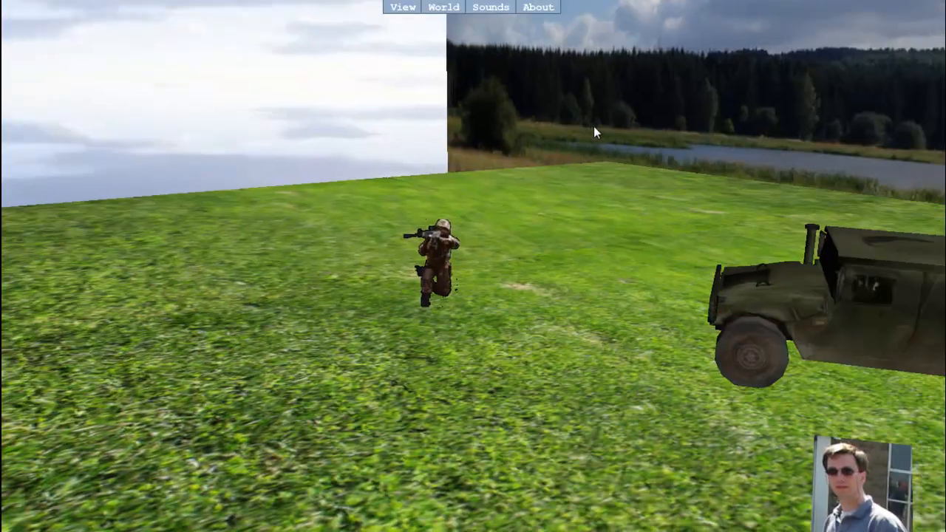
drag(593, 126, 785, 138)
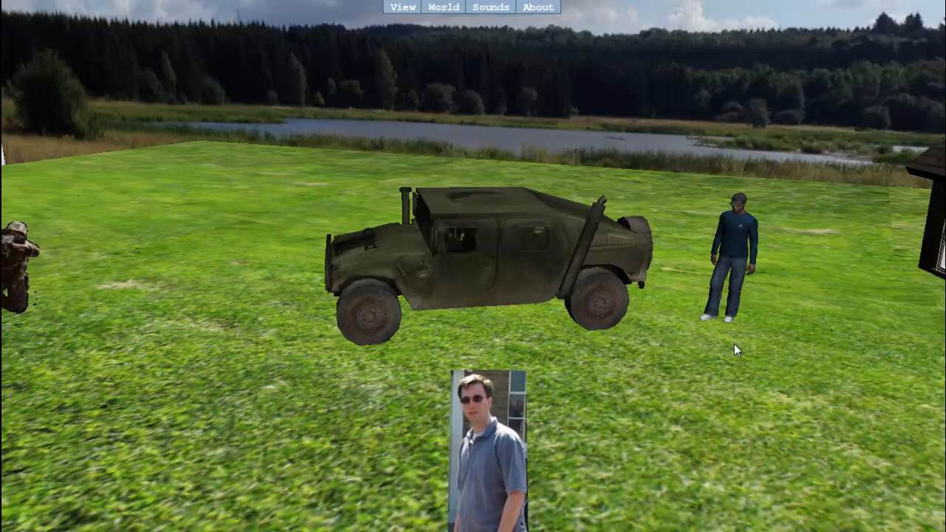
scroll(735, 344, up, 5)
drag(656, 79, 731, 48)
drag(579, 107, 813, 197)
drag(722, 234, 662, 319)
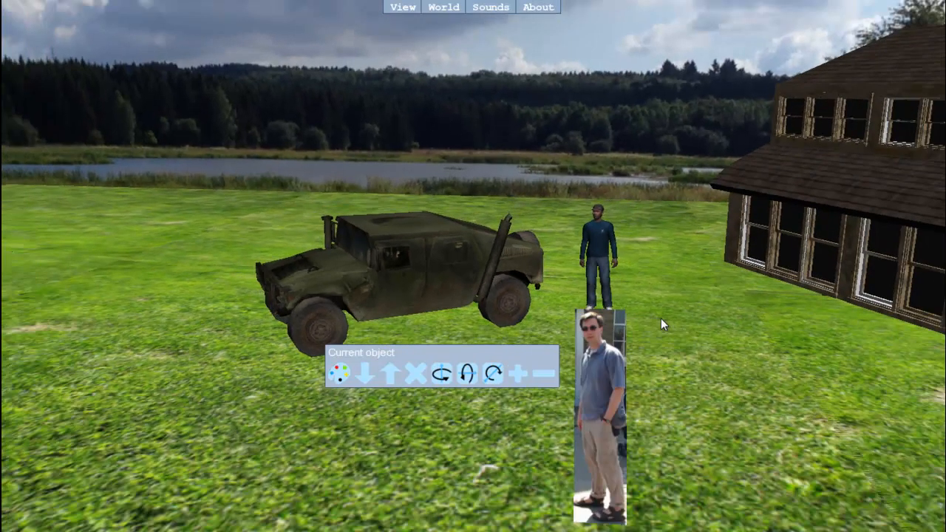
Switch the world's lights off and back on
click(448, 9)
click(403, 8)
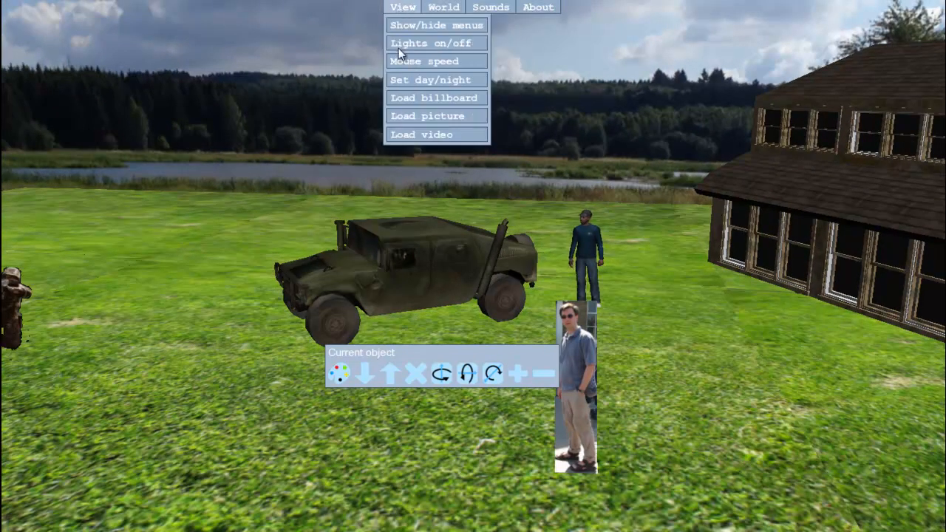
click(399, 43)
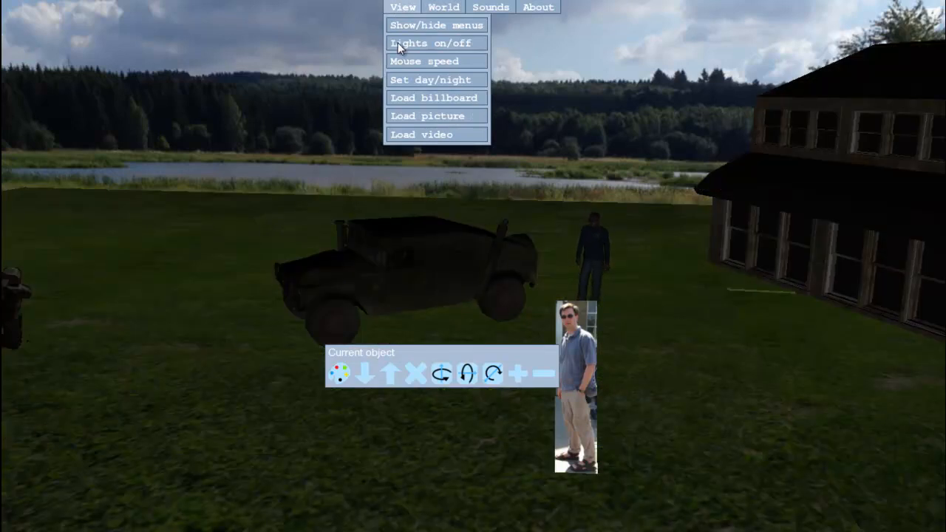
click(398, 42)
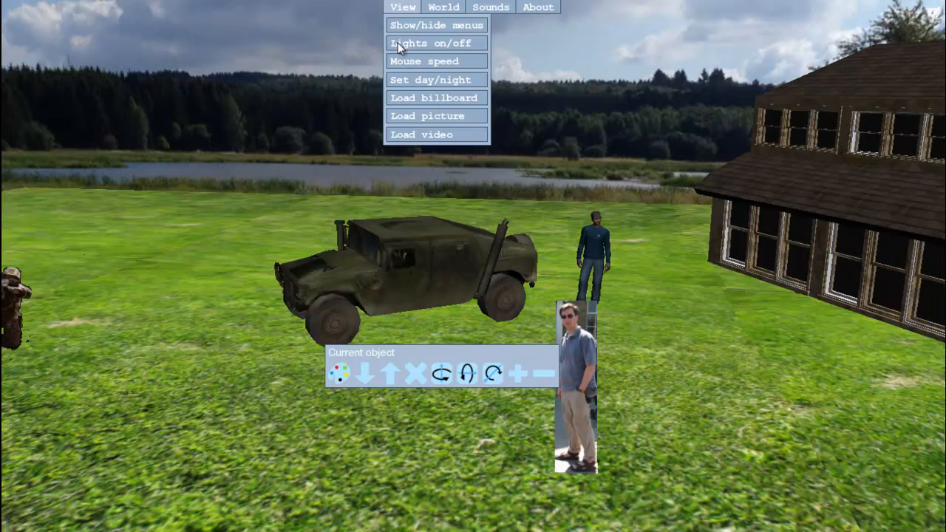
Set the mouse speed near the fast end of its scale and shift the time of day about three-quarters along toward night
click(398, 64)
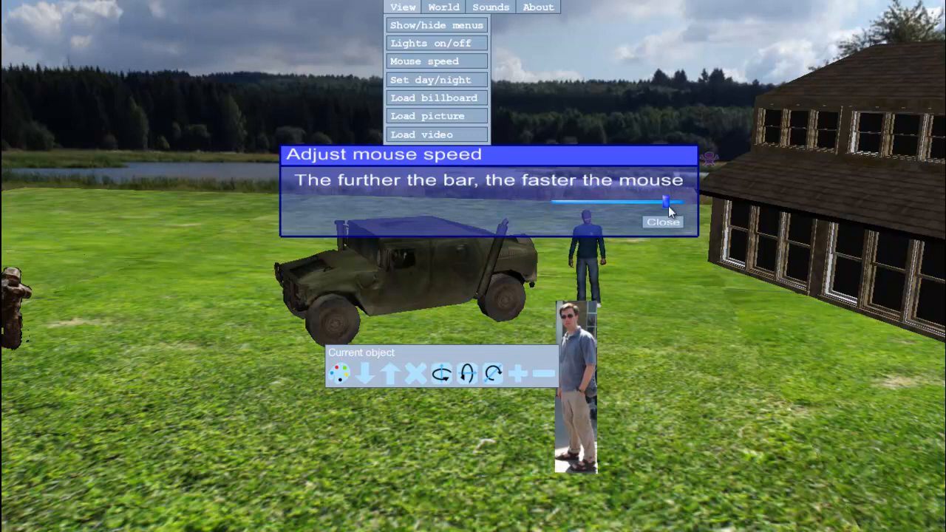
click(664, 223)
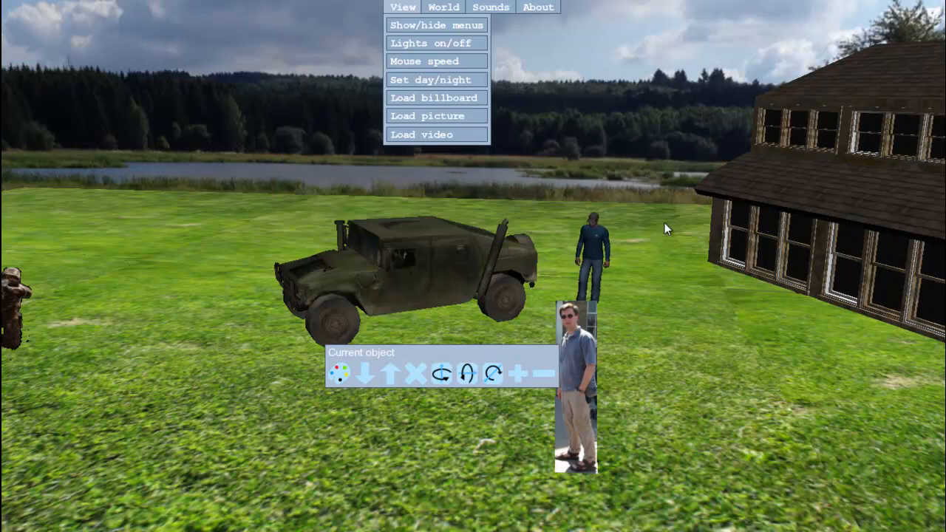
click(408, 82)
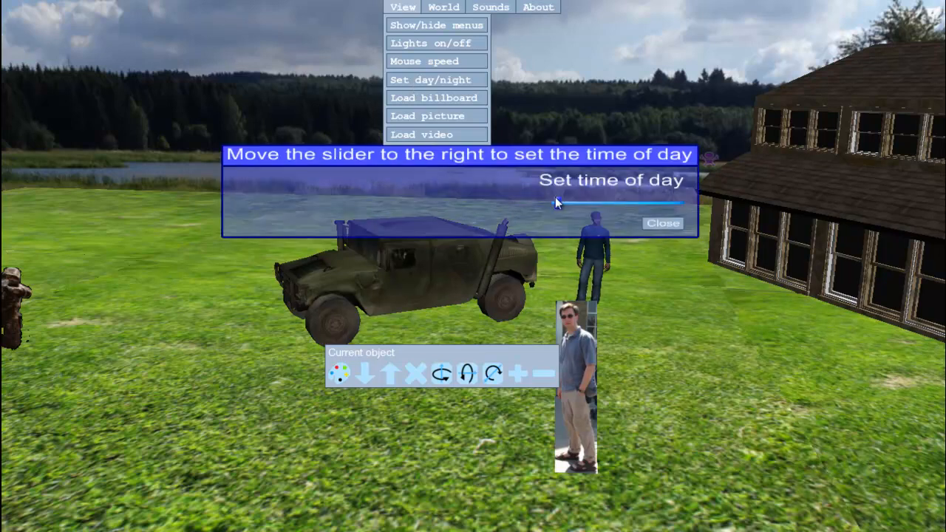
drag(557, 201, 657, 213)
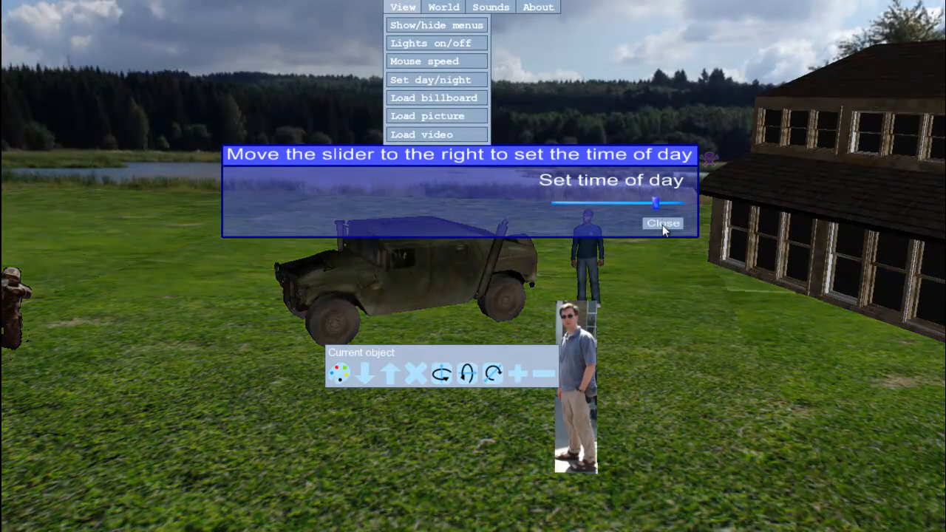
click(662, 224)
Play the Airplane sound in the world and stop all sounds
click(444, 6)
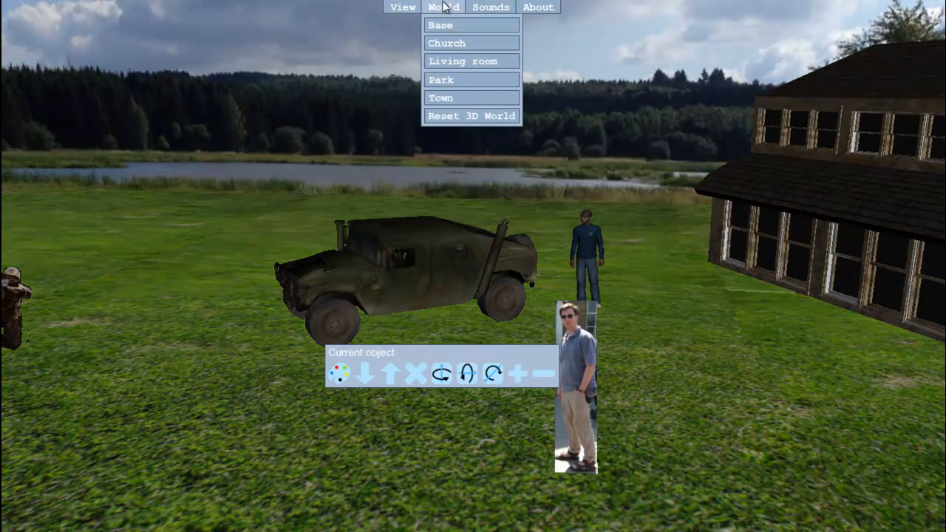
click(481, 6)
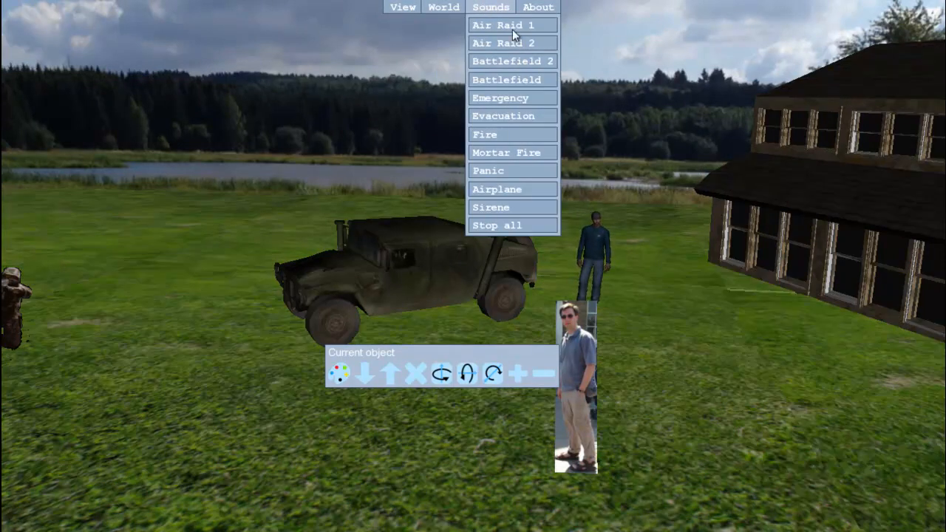
click(512, 190)
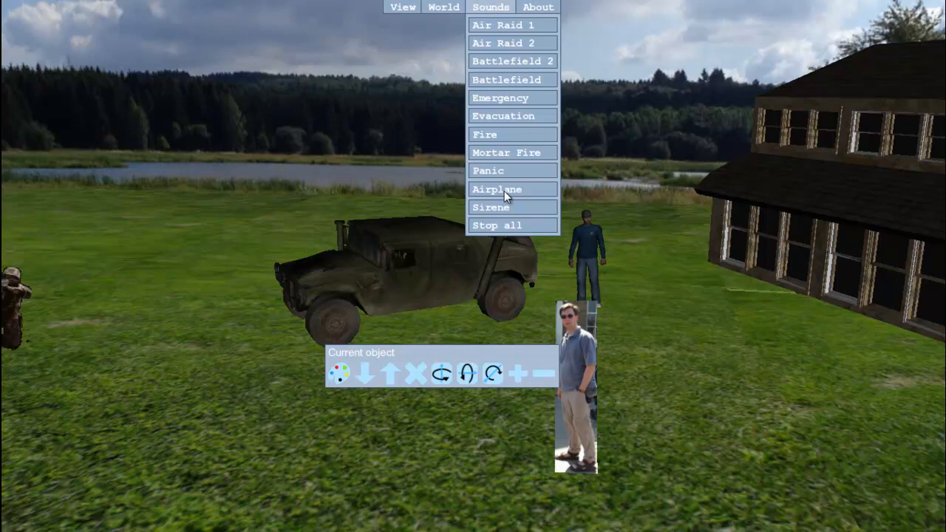
click(504, 189)
click(506, 232)
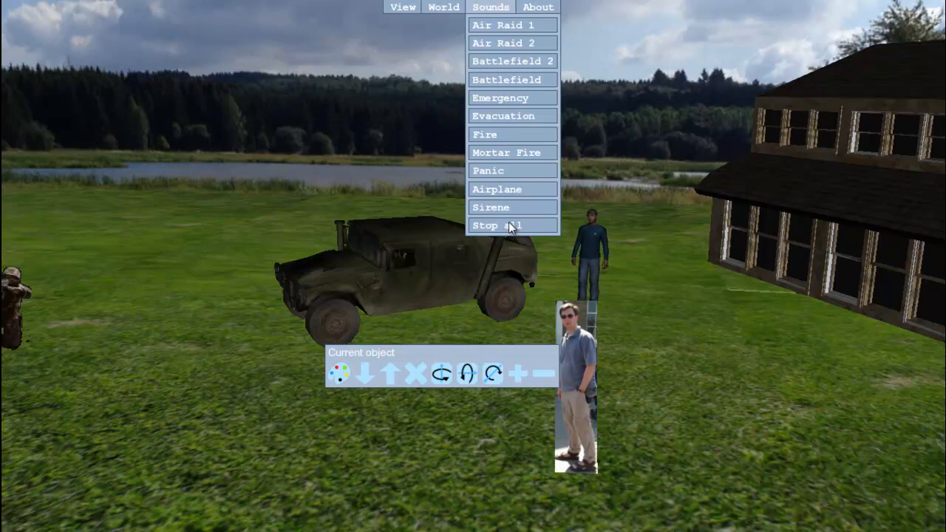
mouse_move(456, 10)
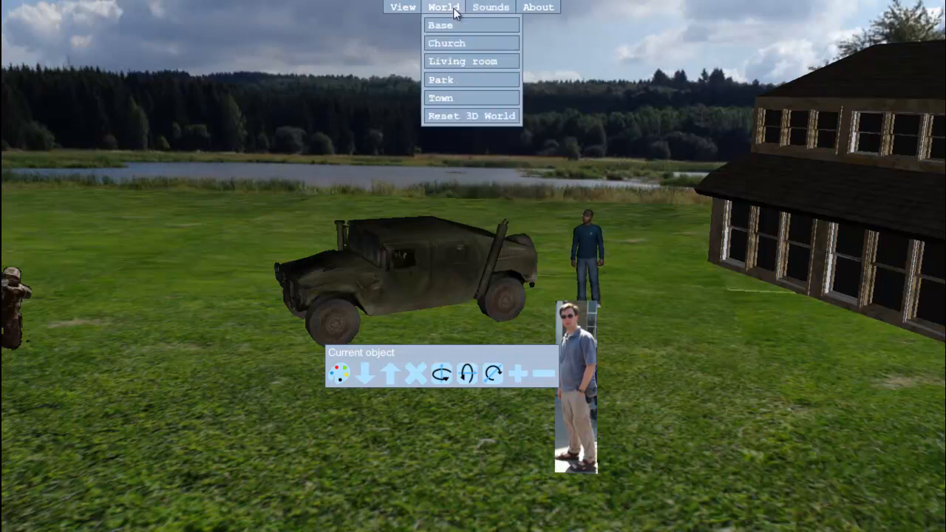
mouse_move(405, 9)
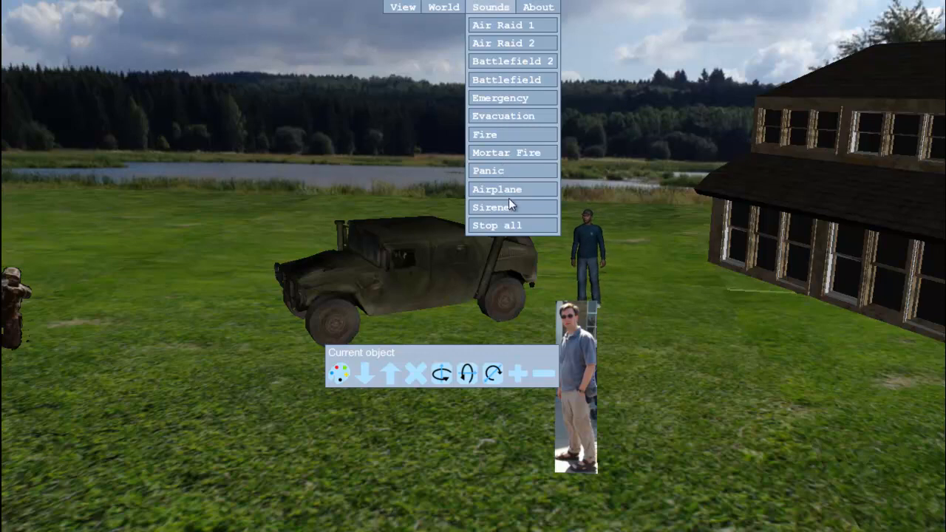
click(514, 228)
click(448, 7)
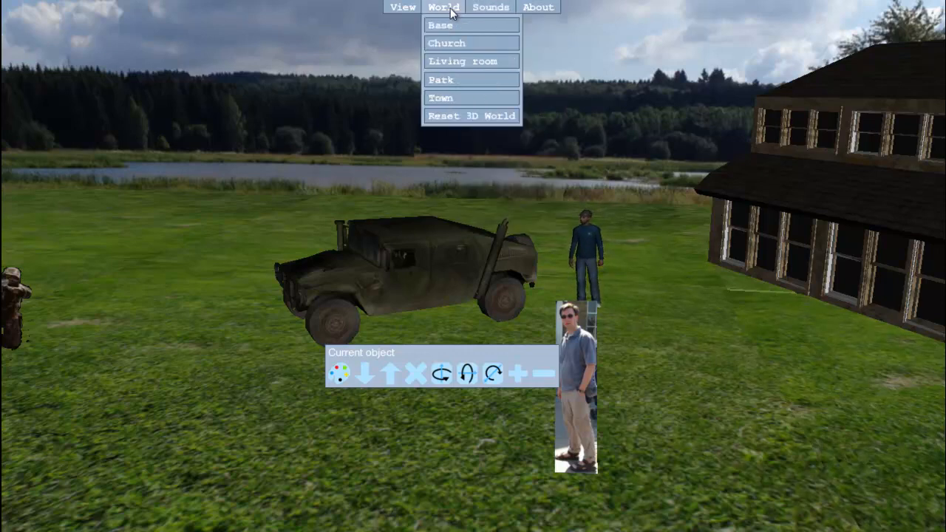
click(400, 8)
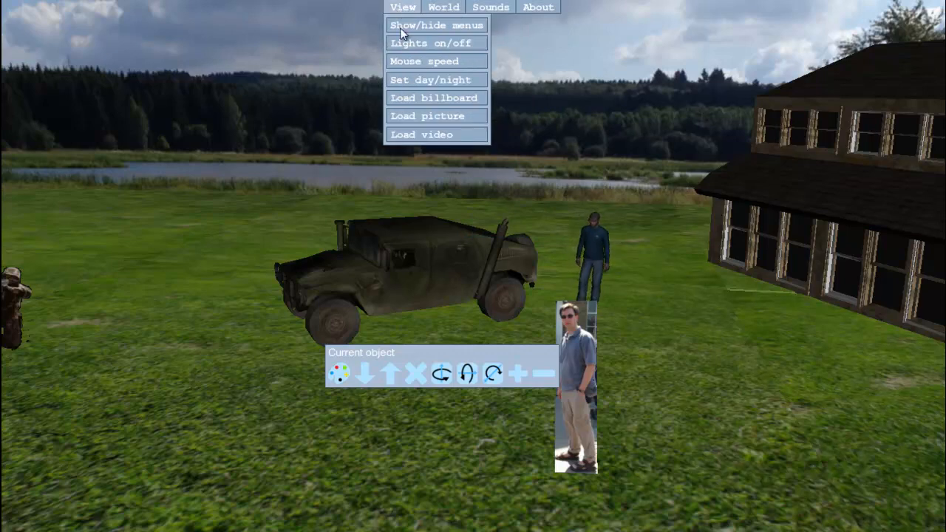
click(332, 34)
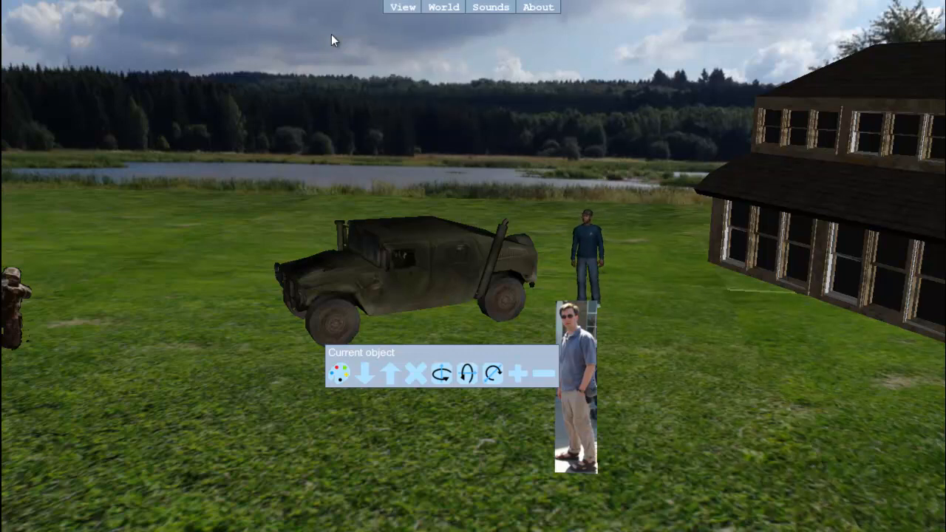
Leave the 3D editor for the studying diary and move the red-trousered mascot's picture card beneath the aerial map card
key(Escape)
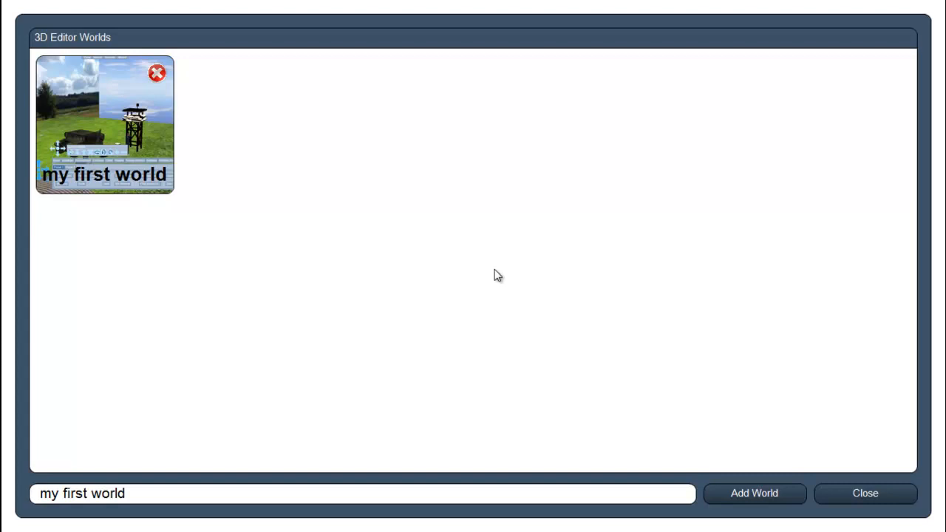
click(859, 494)
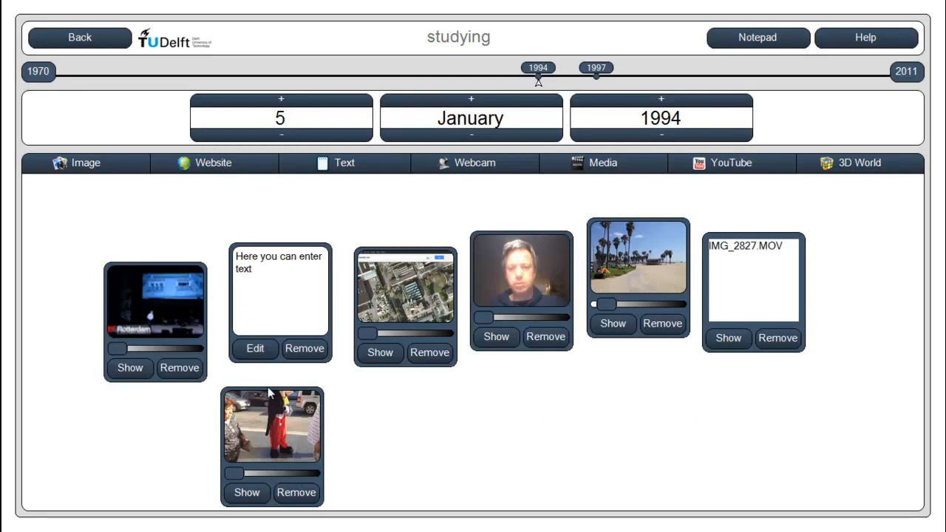
drag(267, 394, 431, 388)
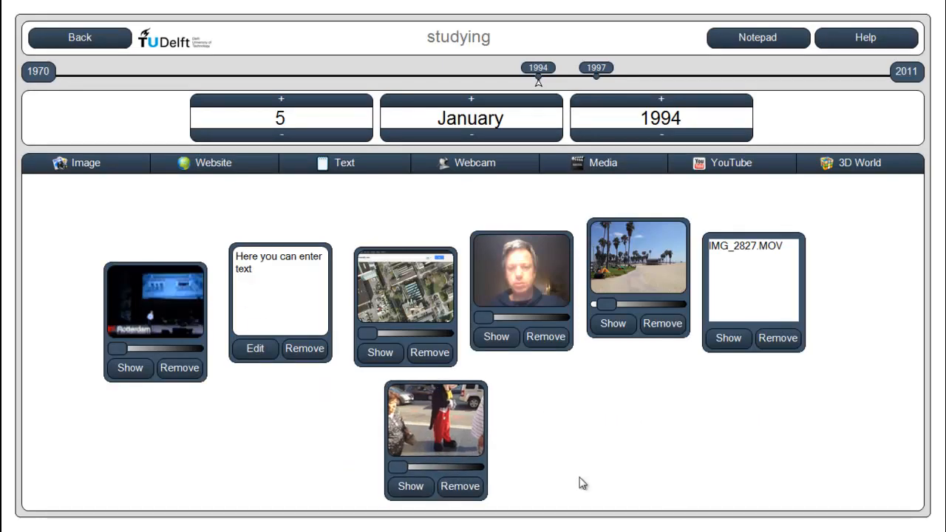
Reopen "my first world" from the diary's 3D worlds for a look, and return to the period overview
click(873, 168)
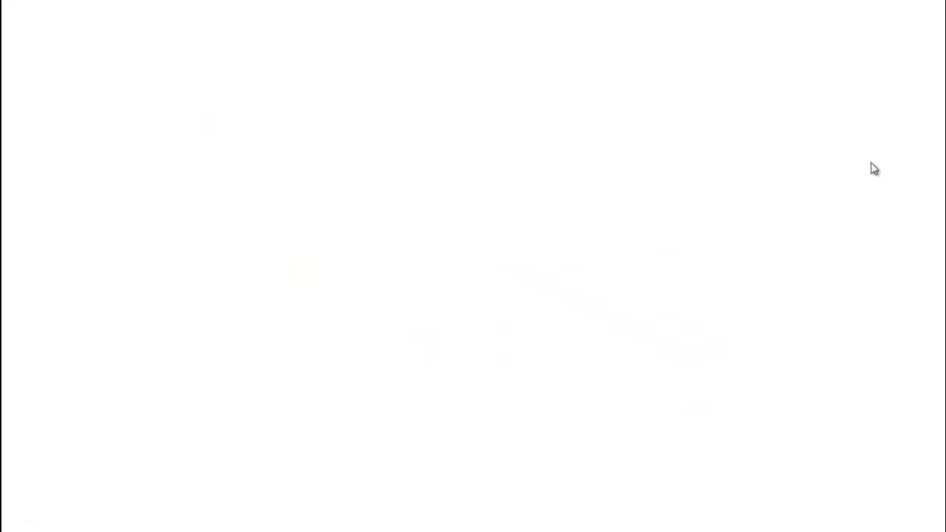
click(71, 96)
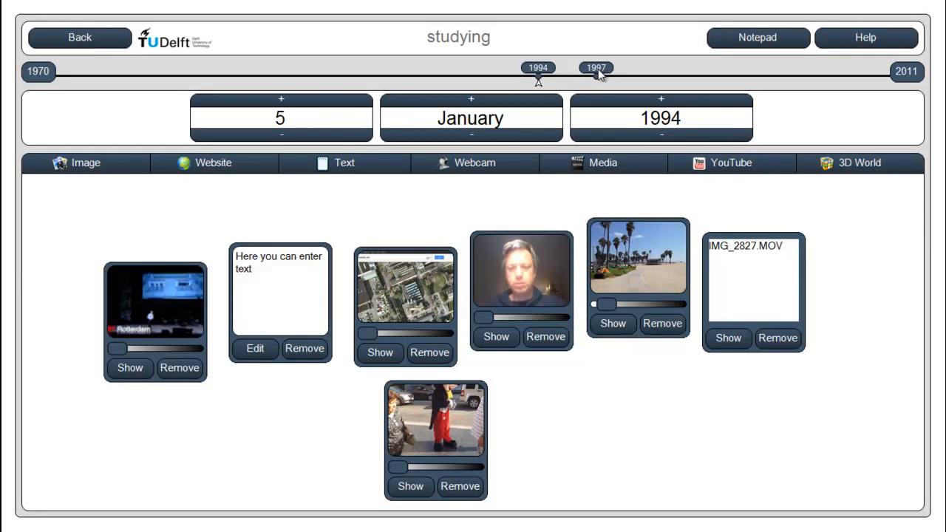
click(82, 43)
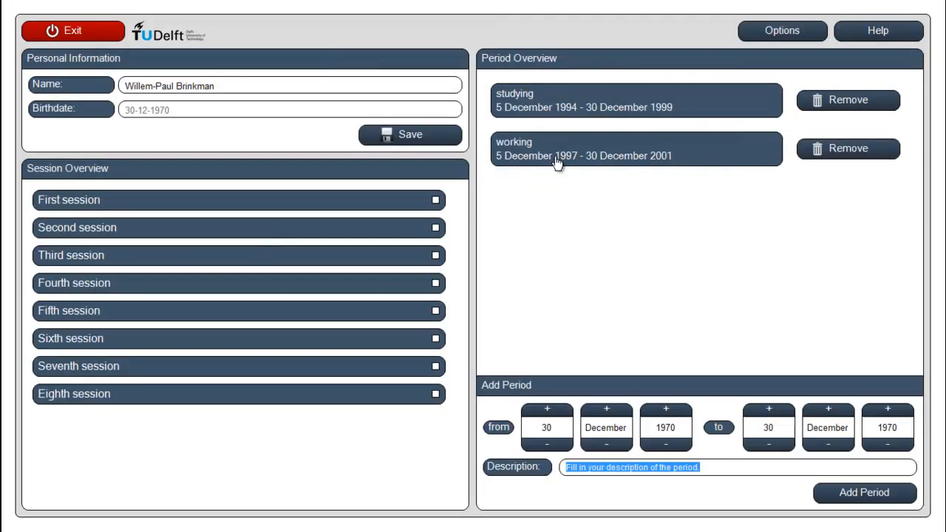
Open the working period's diary, move the landscape picture card above the copy-to-diary area in its notepad, and close the notepad
click(558, 163)
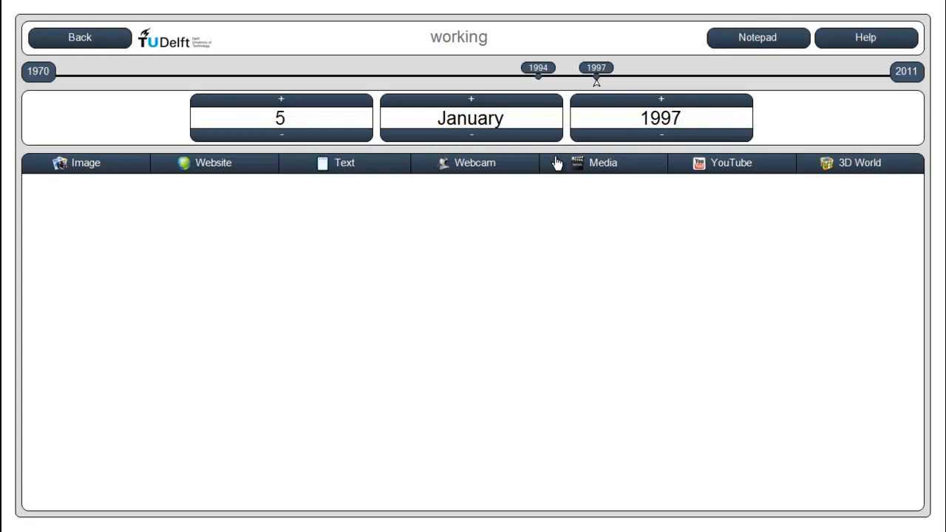
click(789, 47)
drag(84, 104, 362, 197)
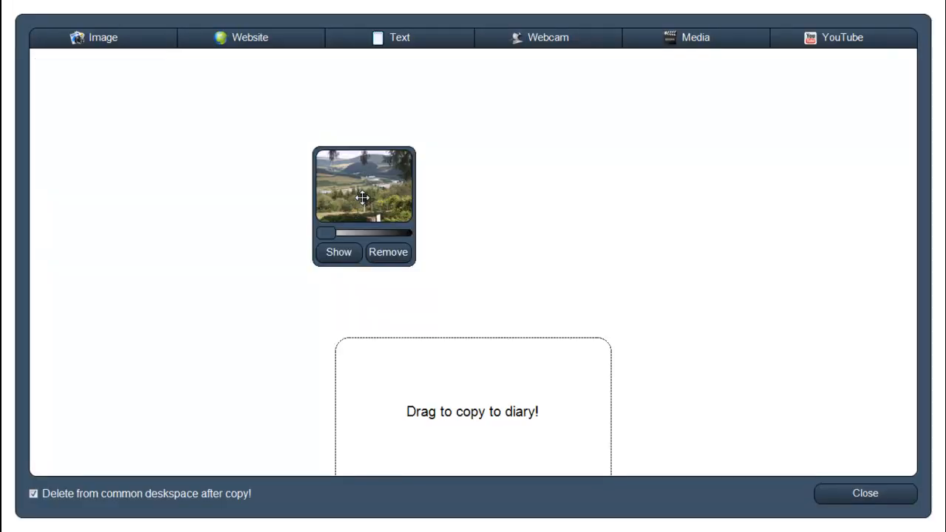
click(861, 501)
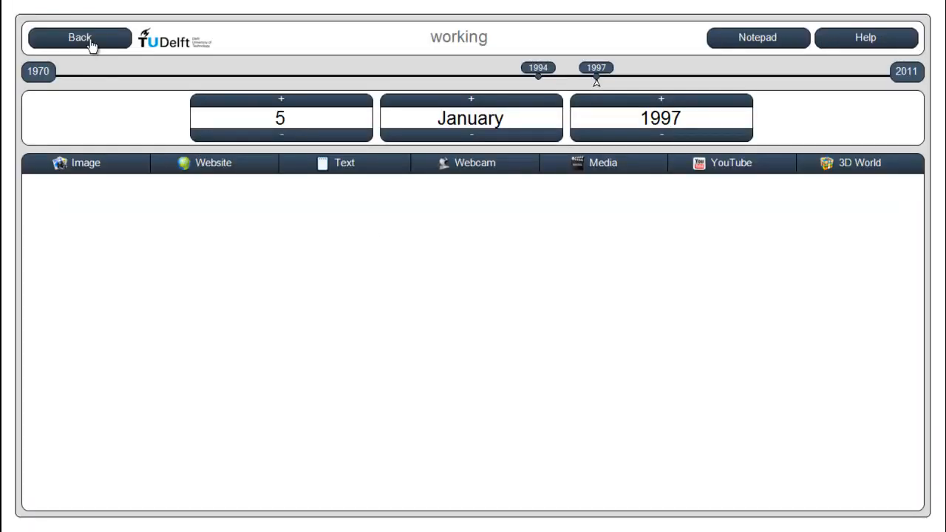
Return to the period overview and mark the First session as completed, confirming the completion
click(93, 42)
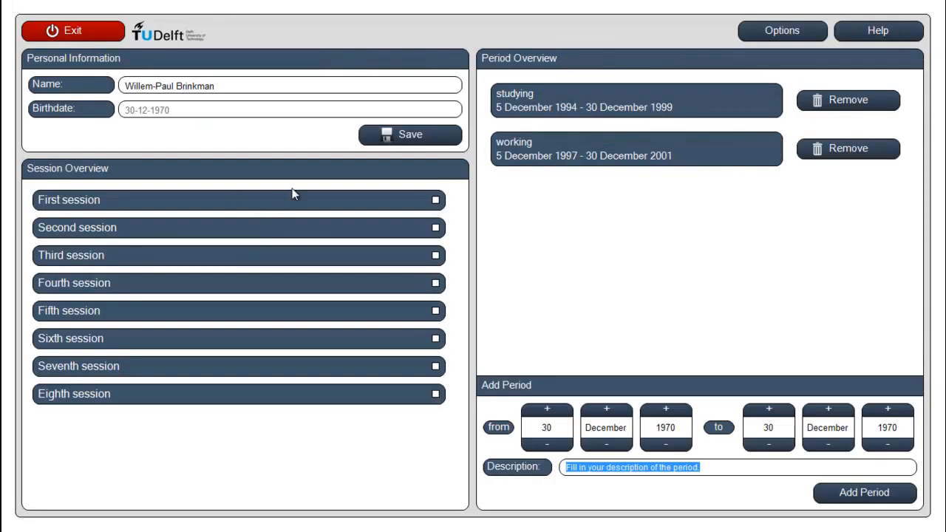
click(435, 200)
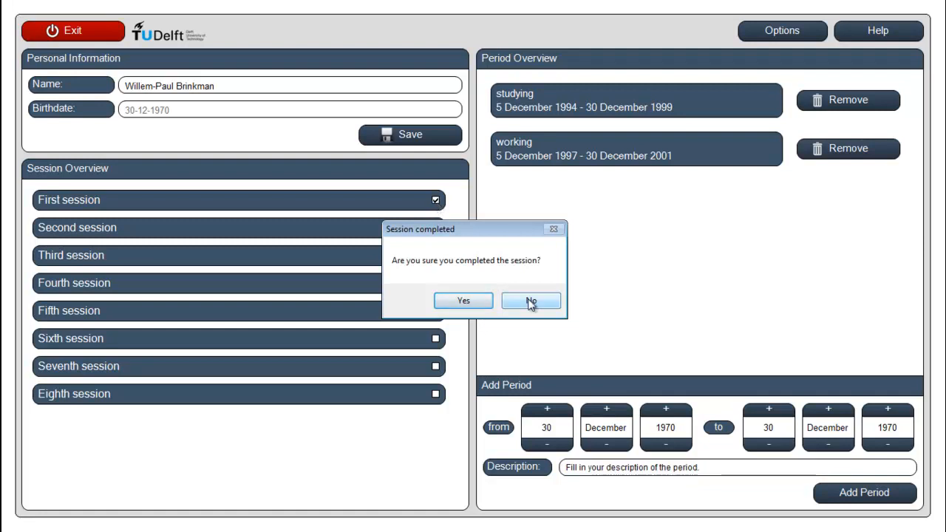
click(462, 301)
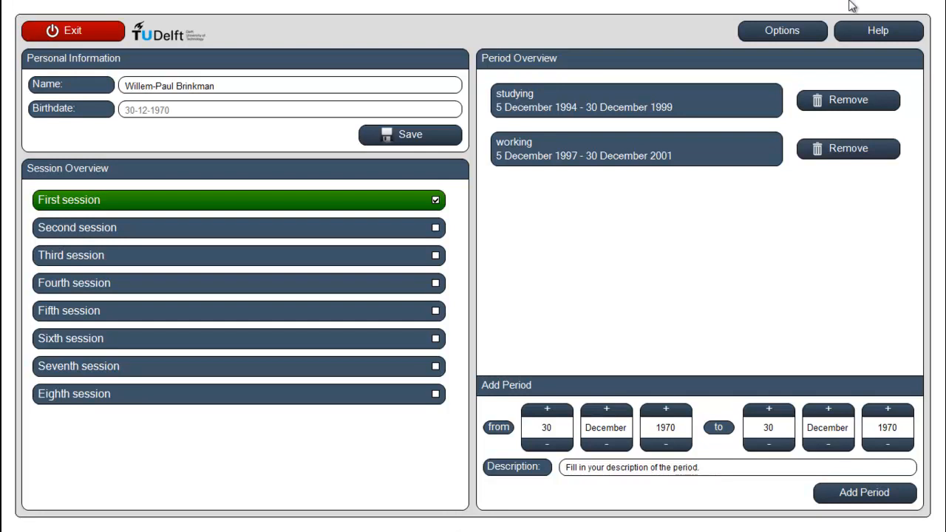
In the options, choose a new desktop folder named "3mr example 24 feb 2013" as the export location
click(774, 38)
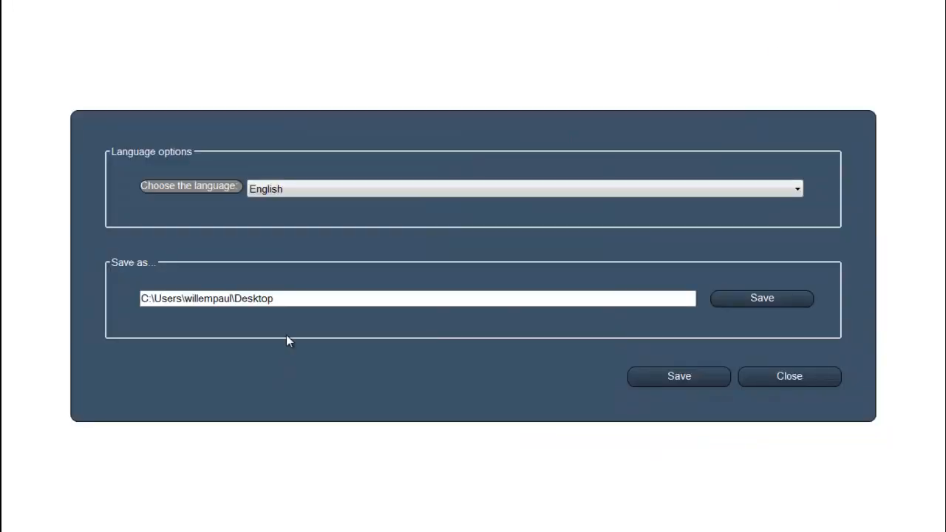
click(289, 302)
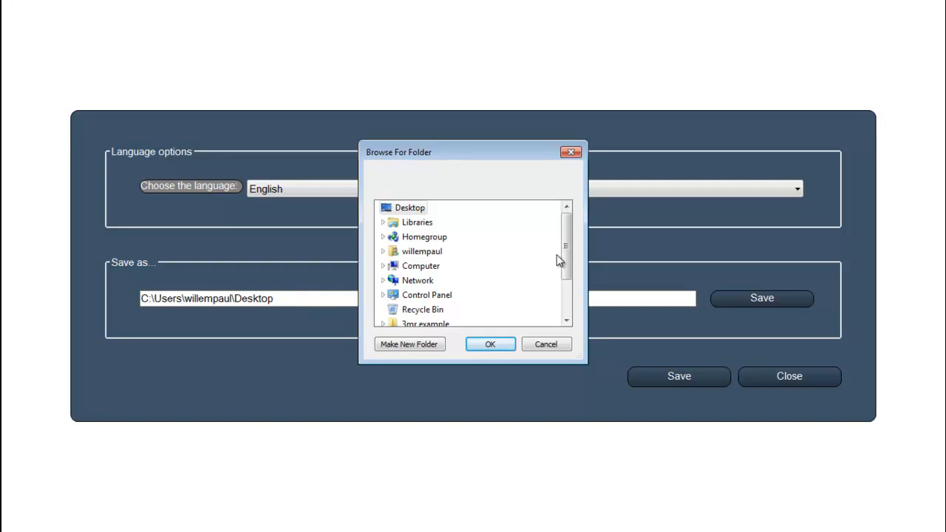
click(414, 344)
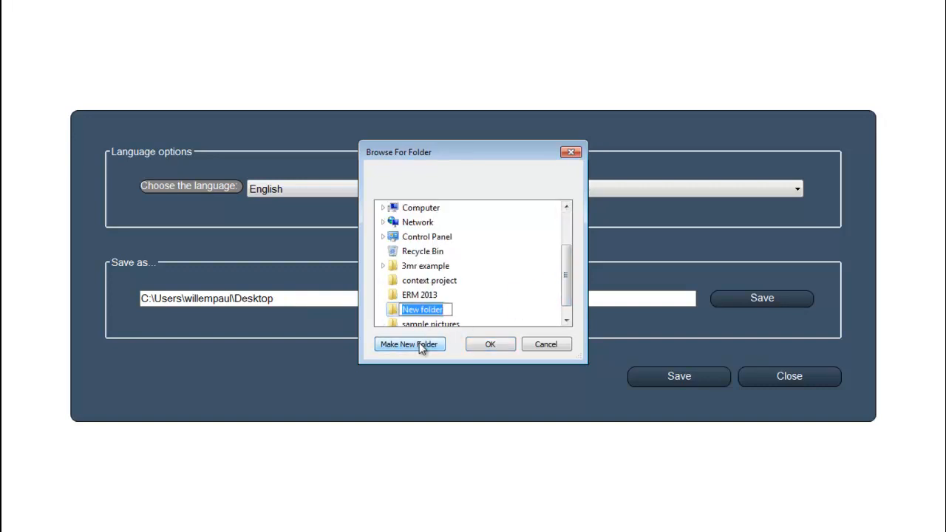
text(3)
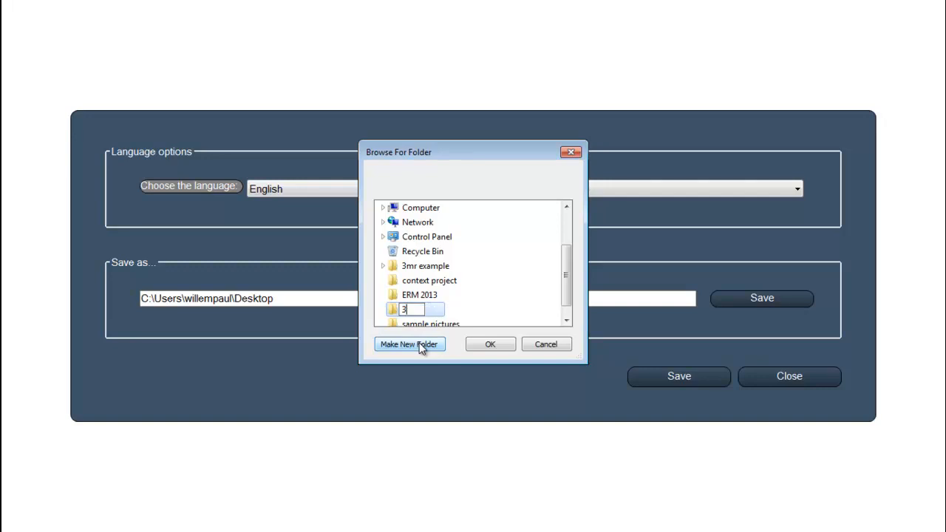
text(mr example 24 f)
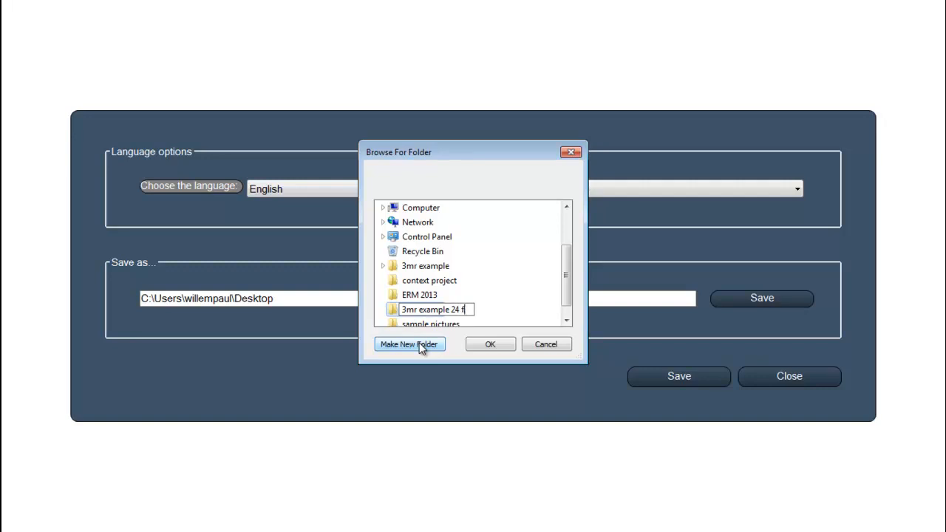
text(eb 2013)
click(481, 347)
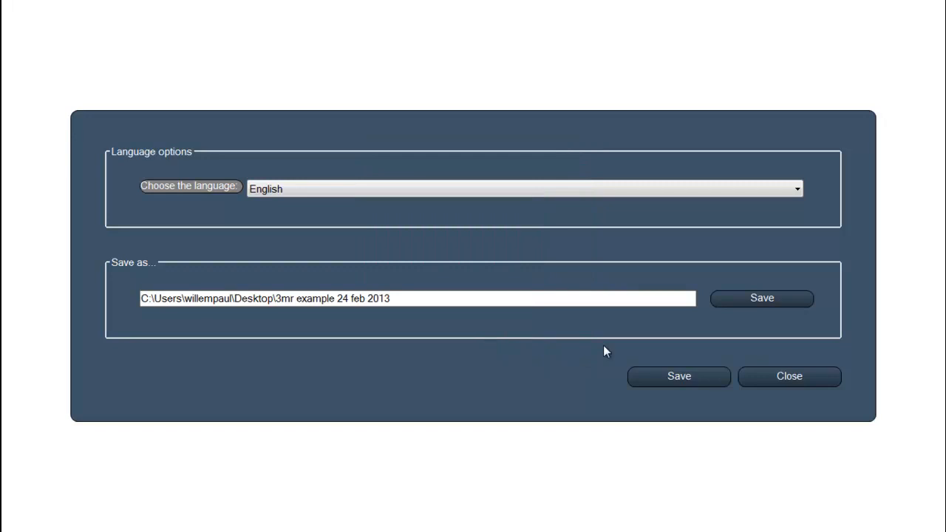
Export the data to the "3mr example 24 feb 2013" folder, confirming the location, and save and close the options
click(747, 303)
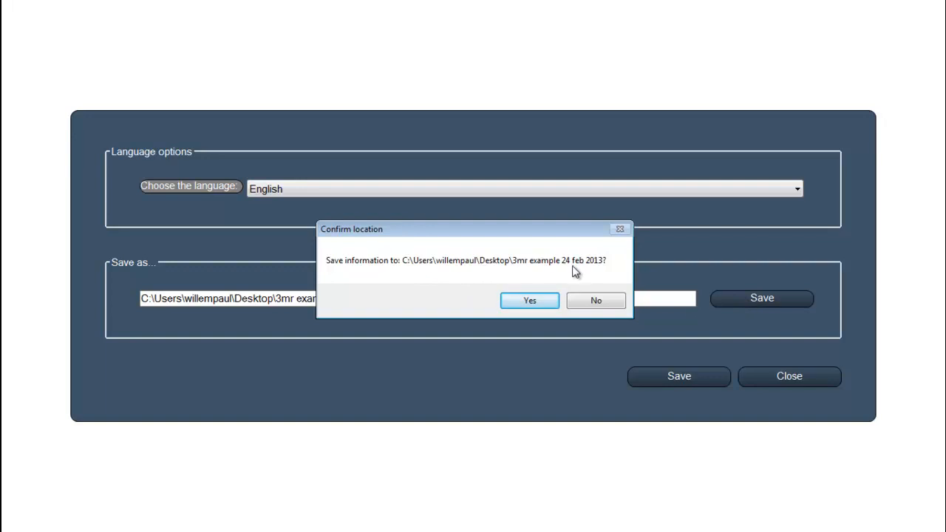
click(530, 300)
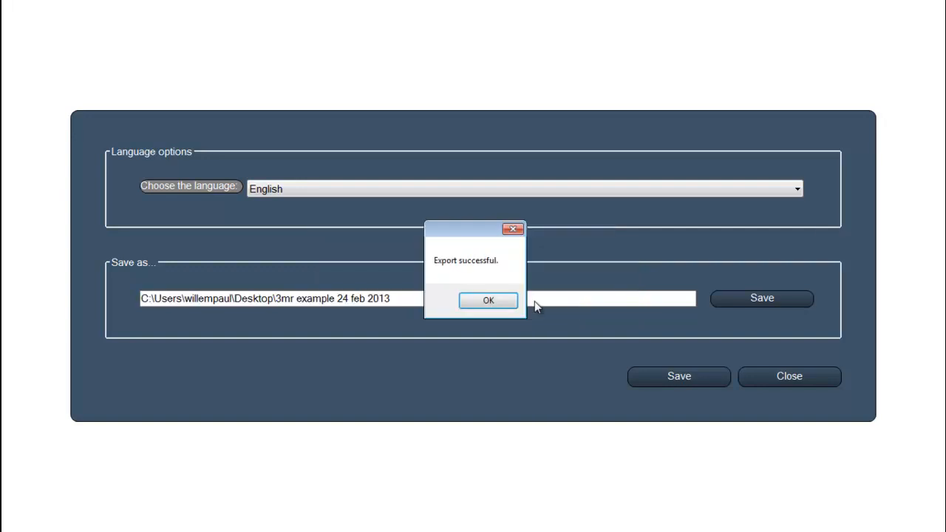
click(490, 302)
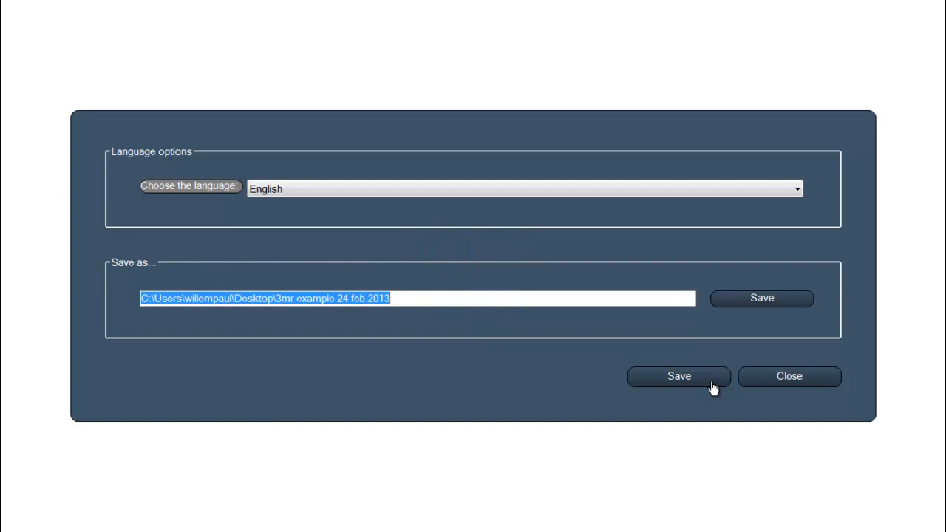
click(711, 382)
click(517, 303)
click(807, 382)
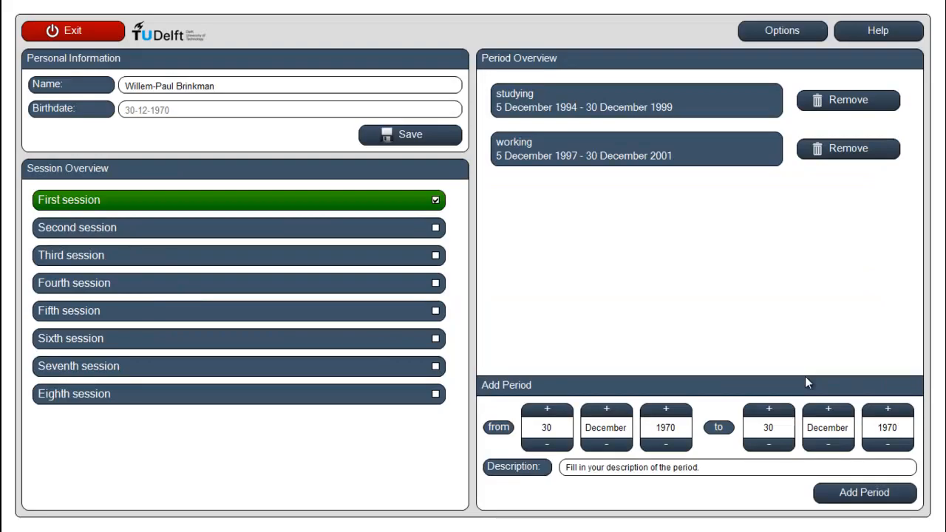
Exit 3MR to the desktop and launch it again
click(93, 32)
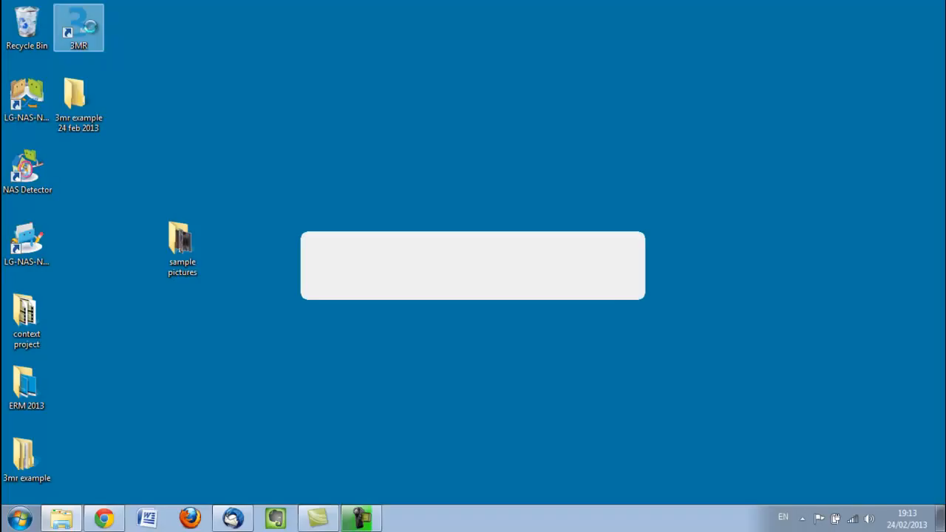
click(176, 152)
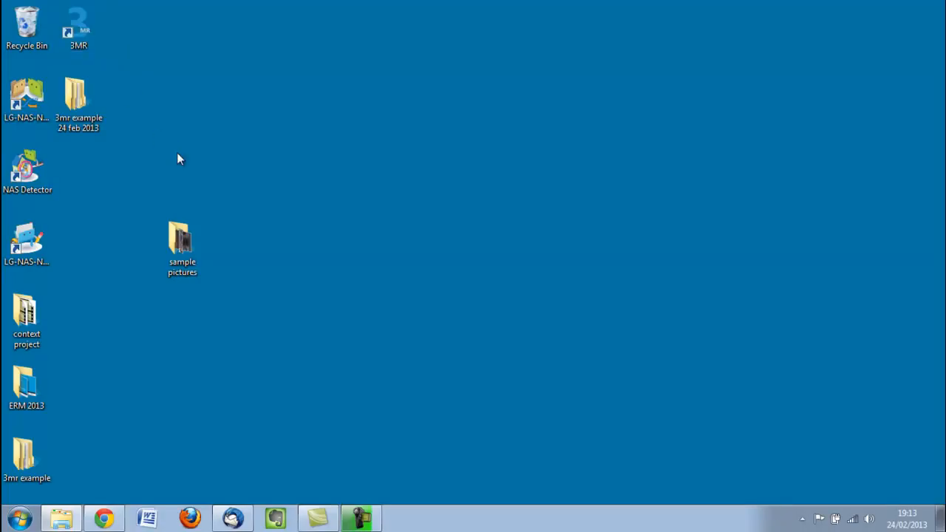
click(78, 34)
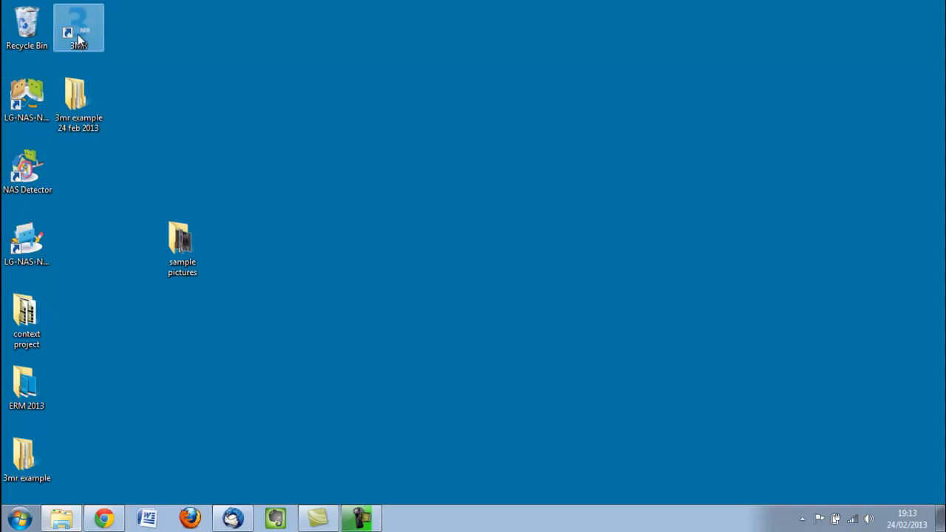
double_click(78, 34)
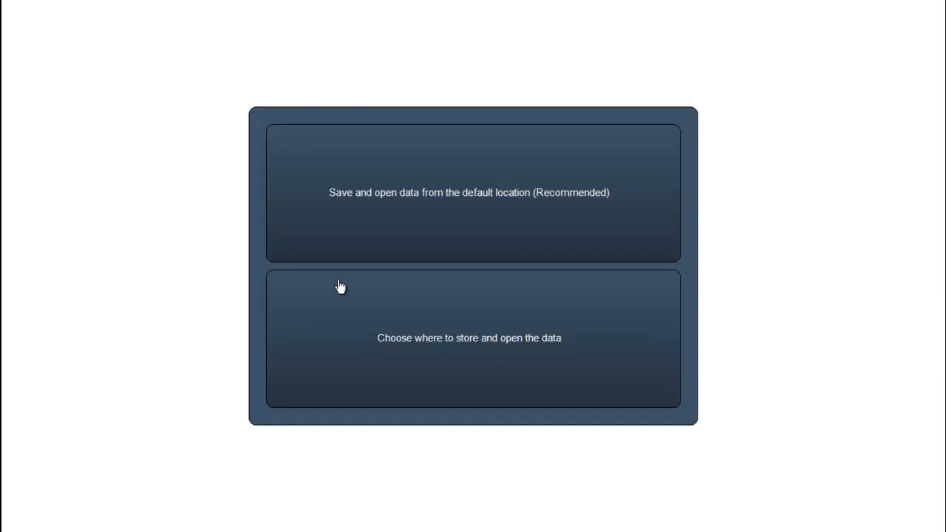
Choose a custom data location and open the data stored in the desktop folder "3mr example 24 feb 2013"
click(416, 346)
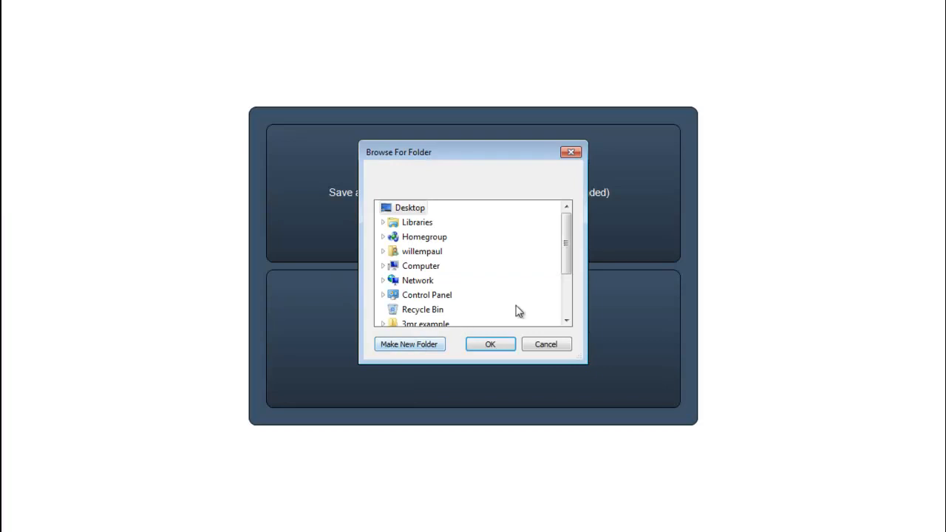
scroll(567, 245, down, 2)
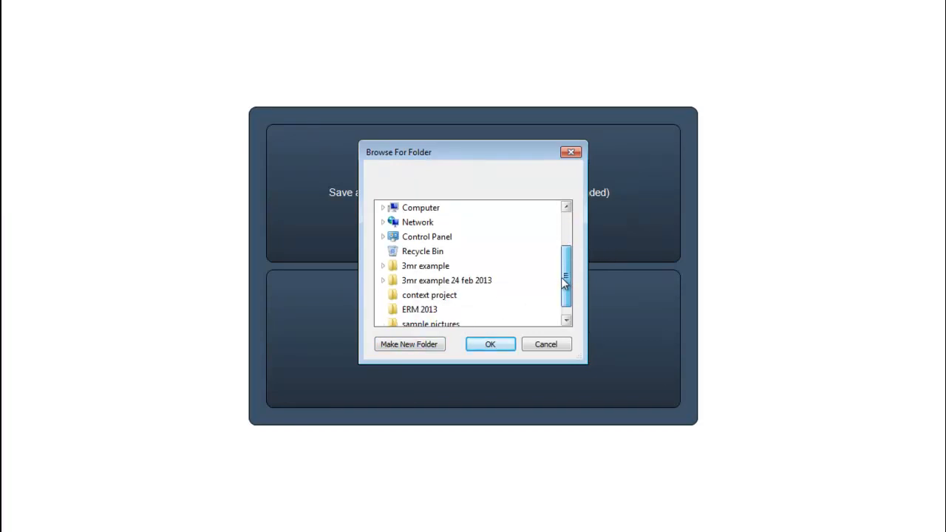
click(428, 280)
click(488, 346)
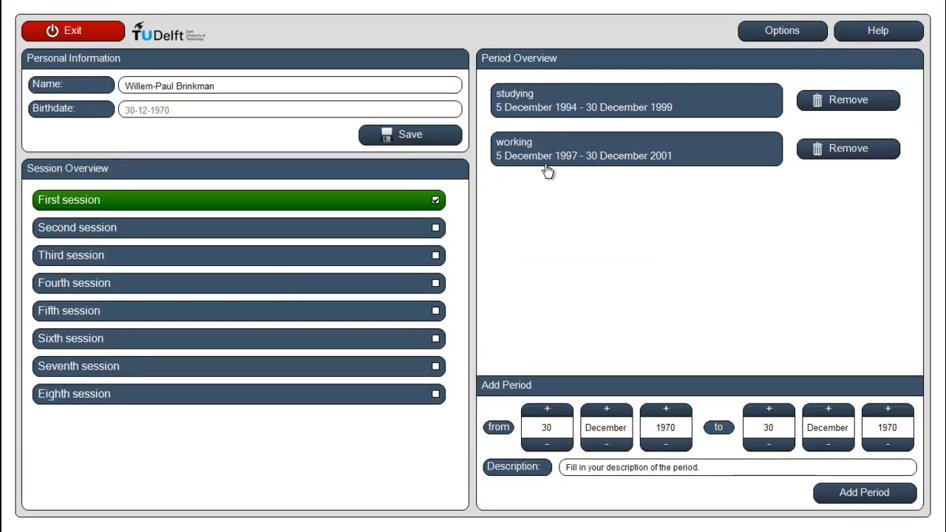
Open the studying period's diary to check its loaded content, return to the period overview, and exit 3MR
click(534, 109)
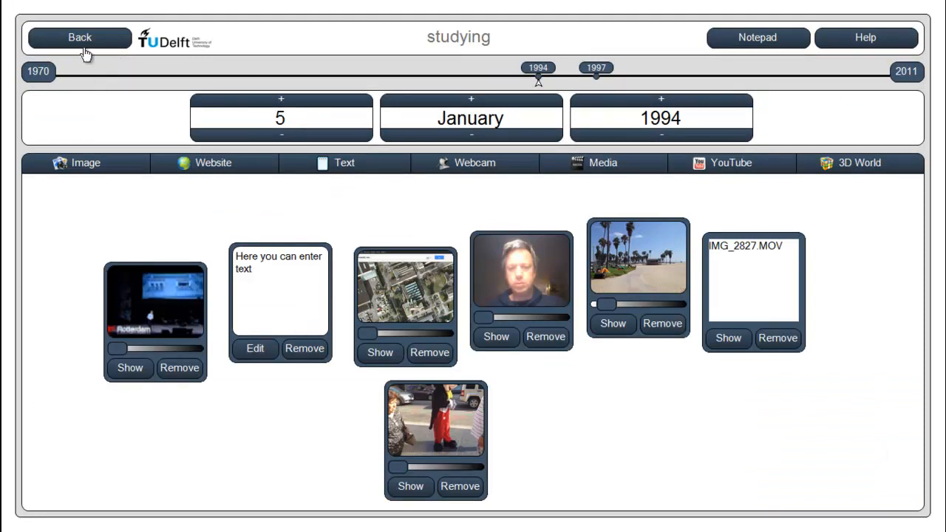
click(81, 40)
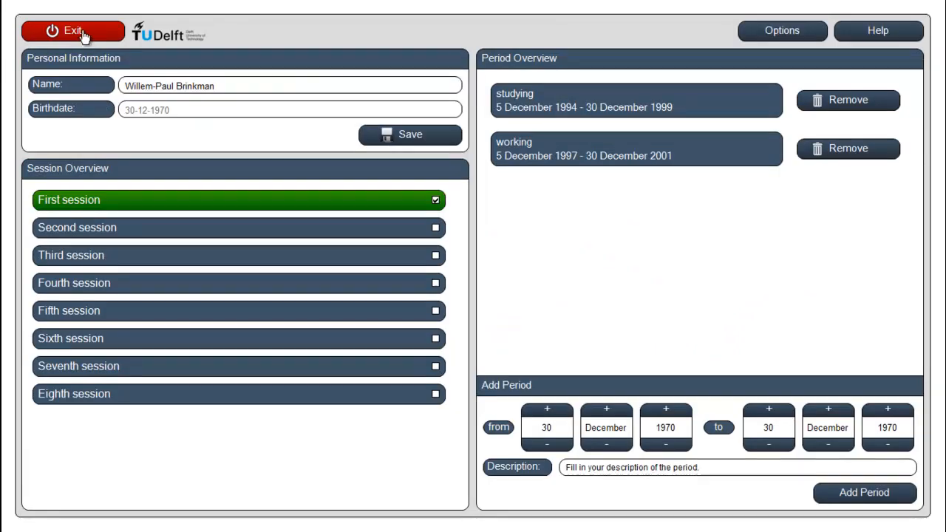
click(74, 31)
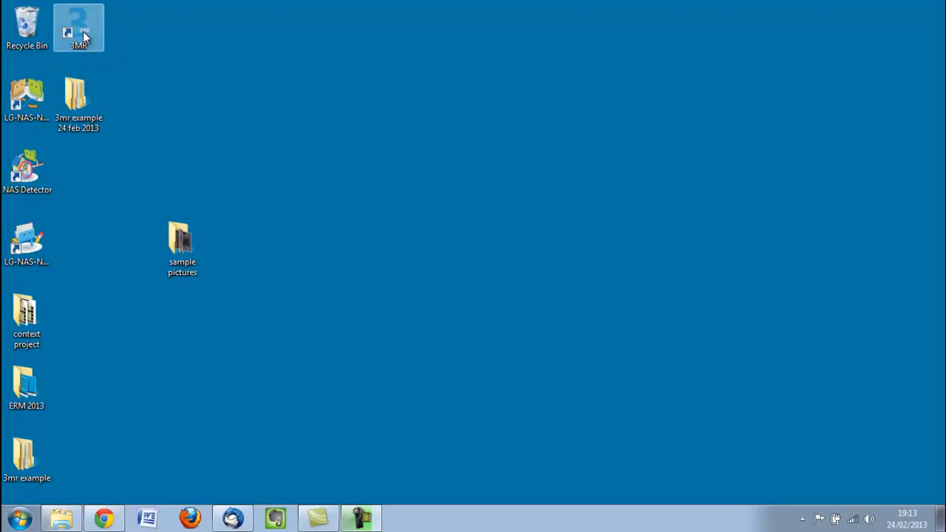